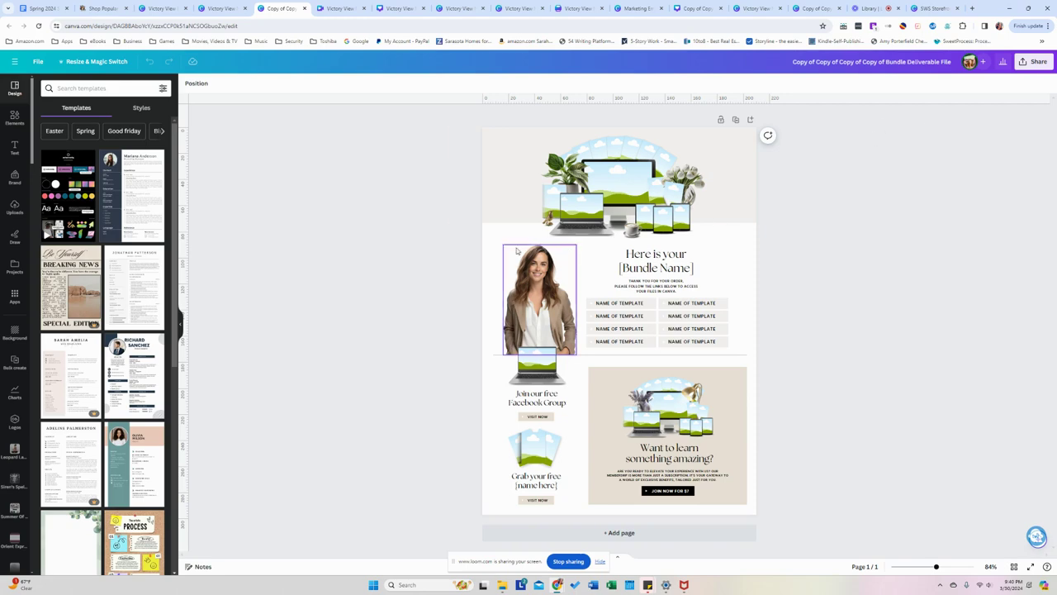
Duplicate the page, and search the projects for "me" to open the Pictures Of Me folder
click(736, 120)
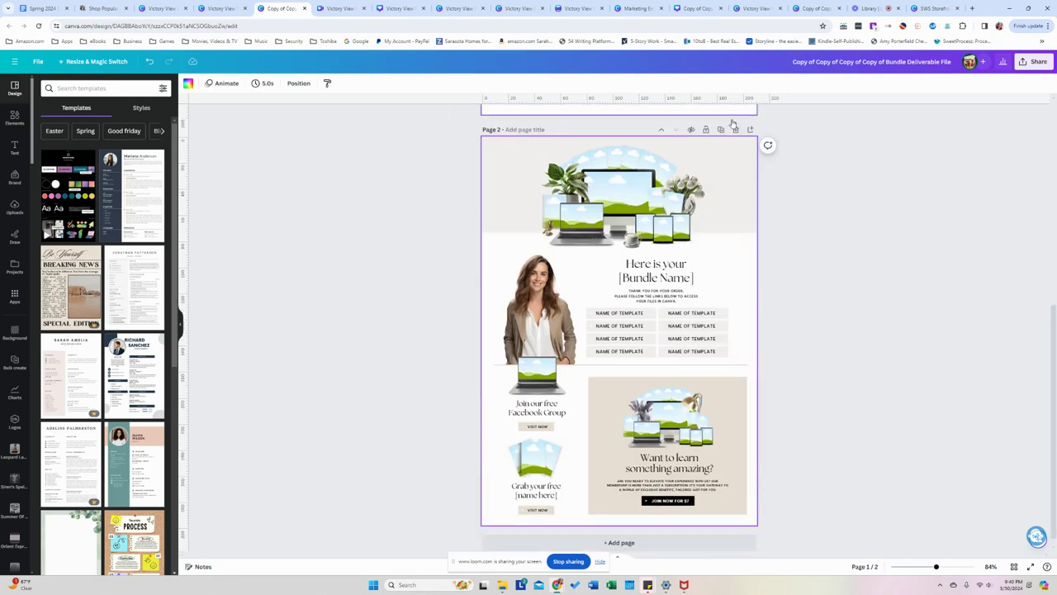
click(14, 266)
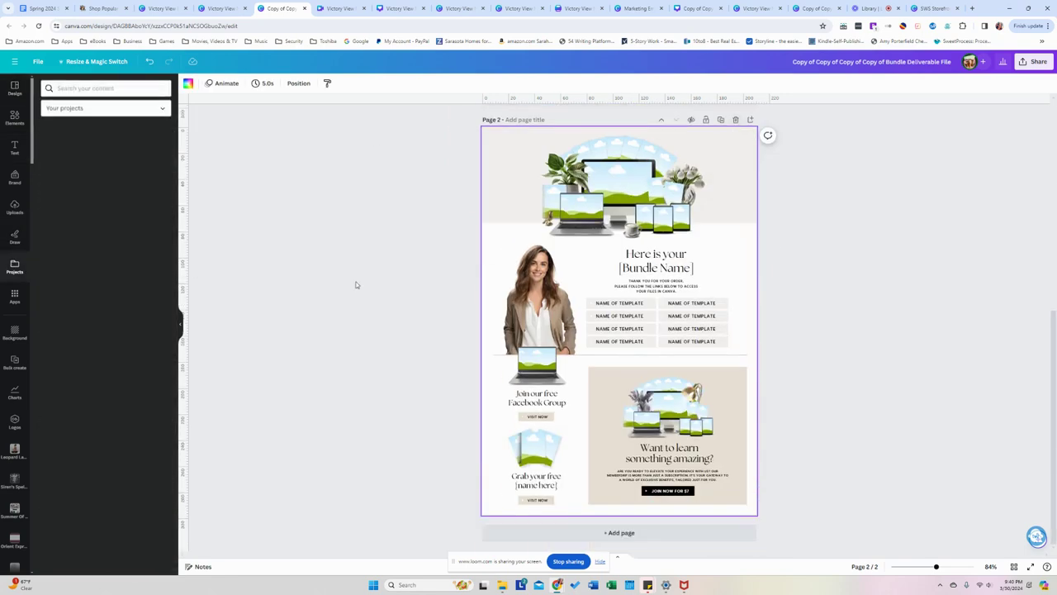
click(156, 90)
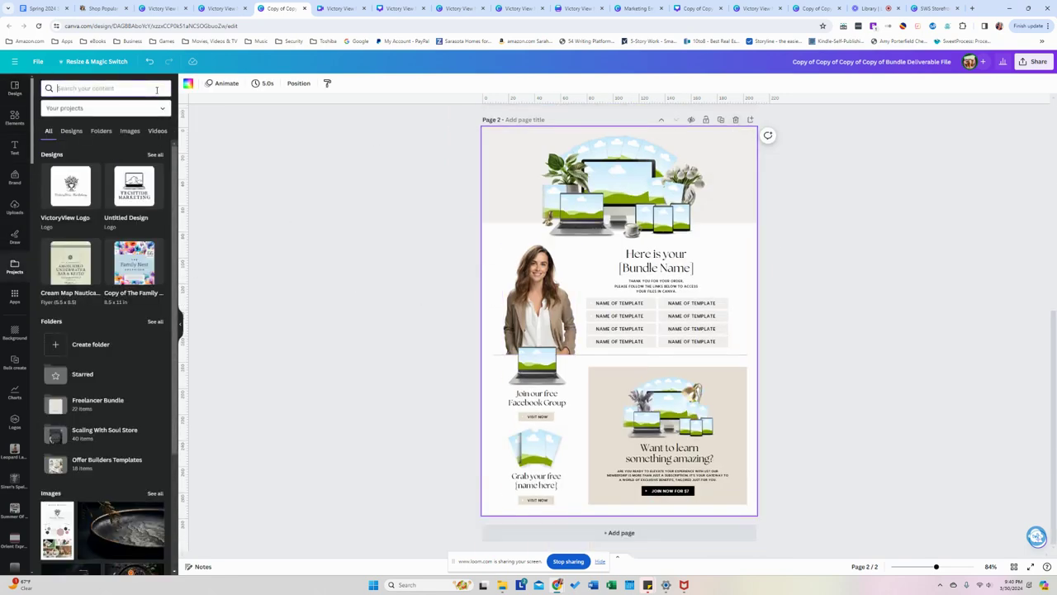
text(me)
key(Return)
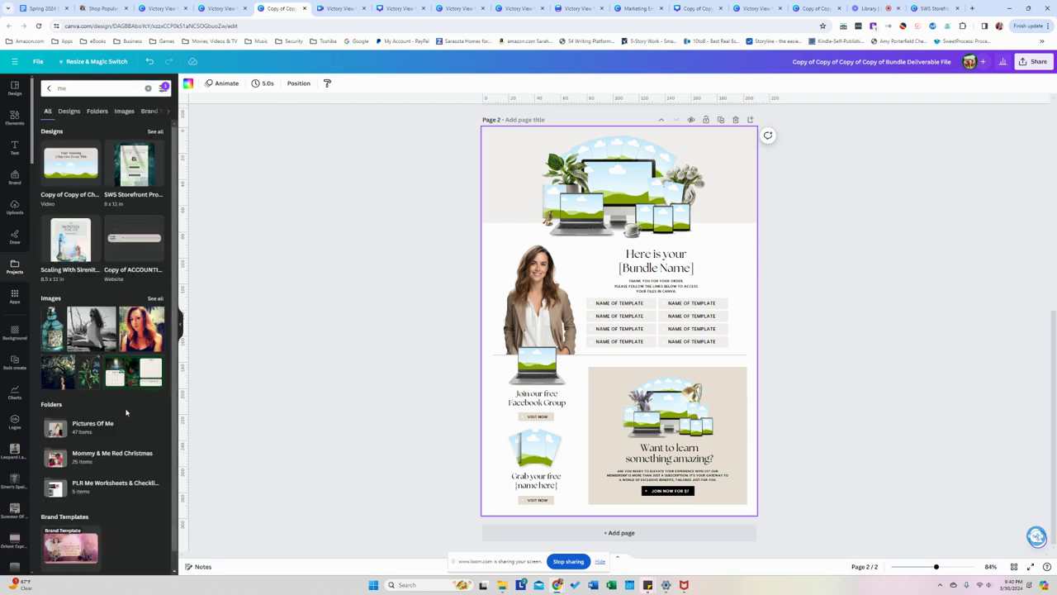
click(105, 423)
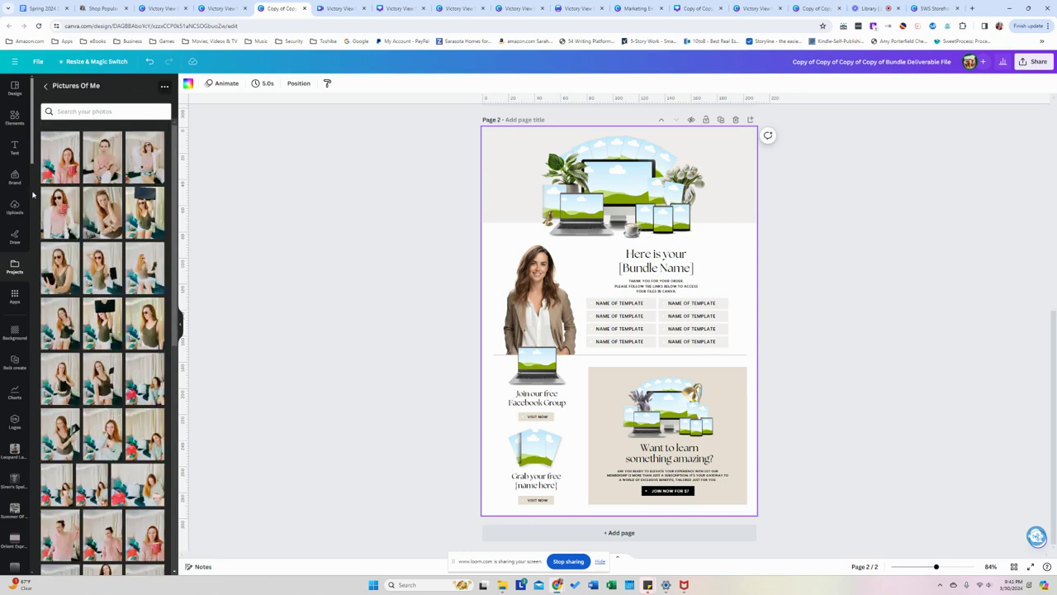
scroll(110, 399, down, 3)
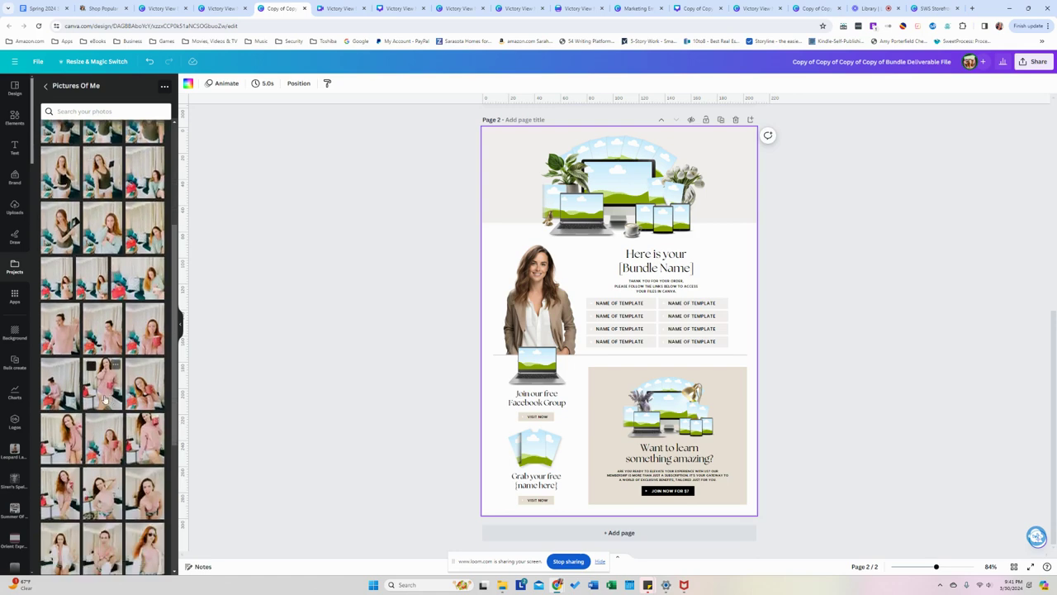
scroll(105, 400, down, 3)
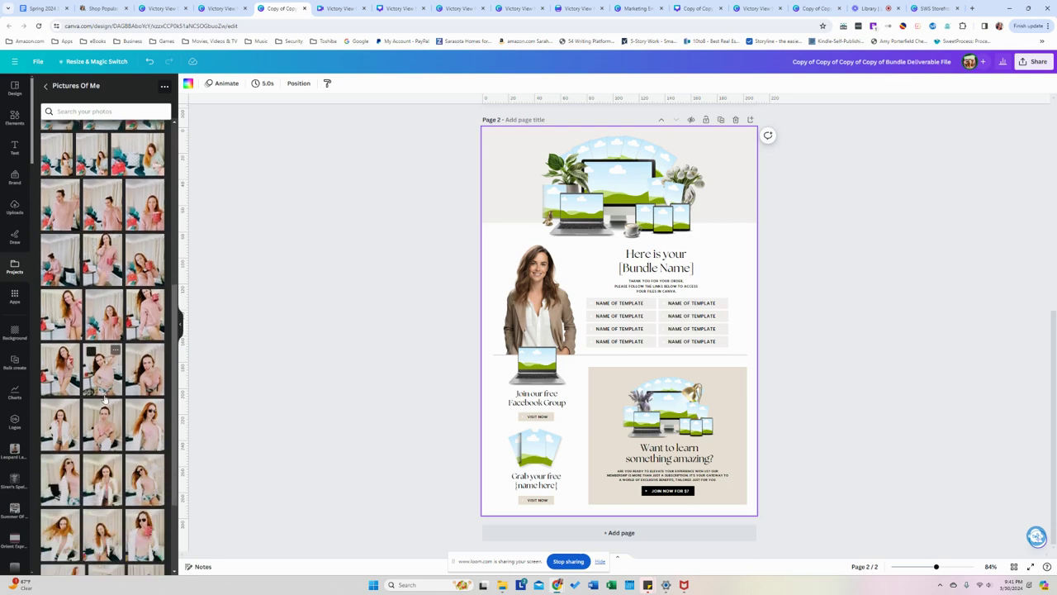
scroll(105, 400, down, 2)
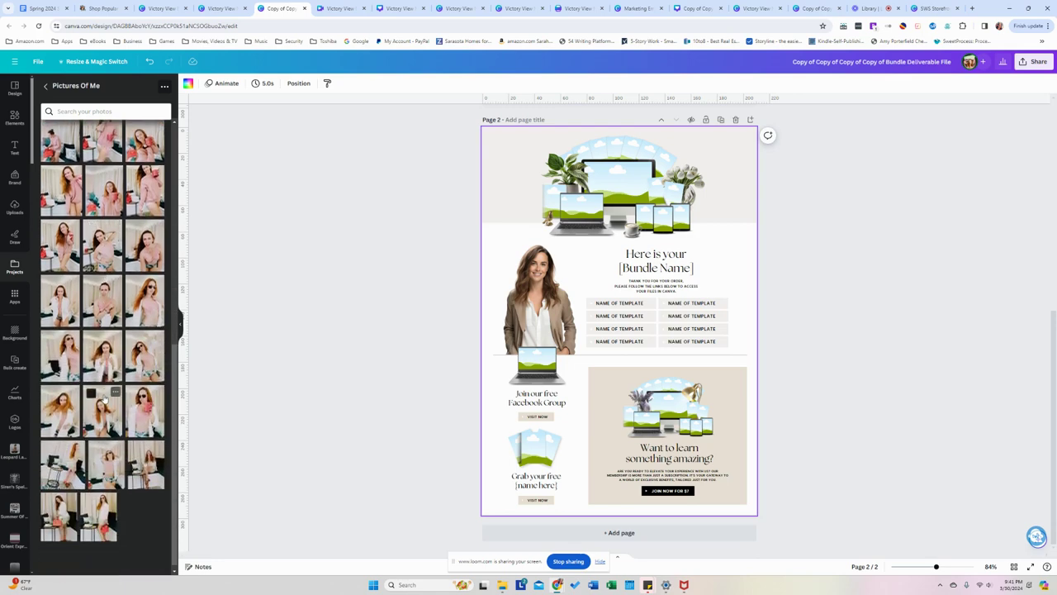
scroll(105, 400, down, 5)
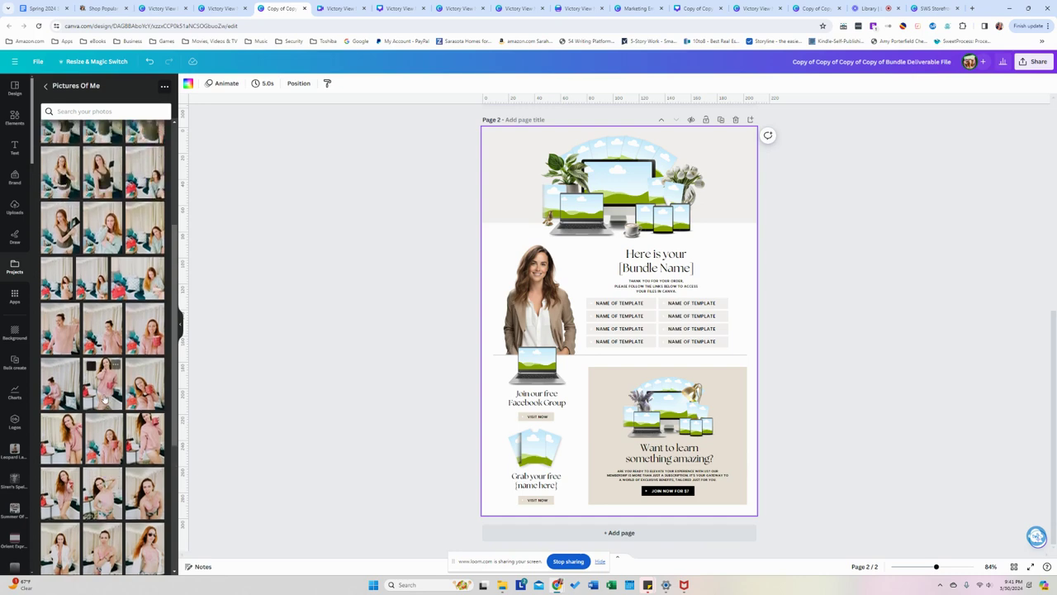
scroll(105, 400, up, 1)
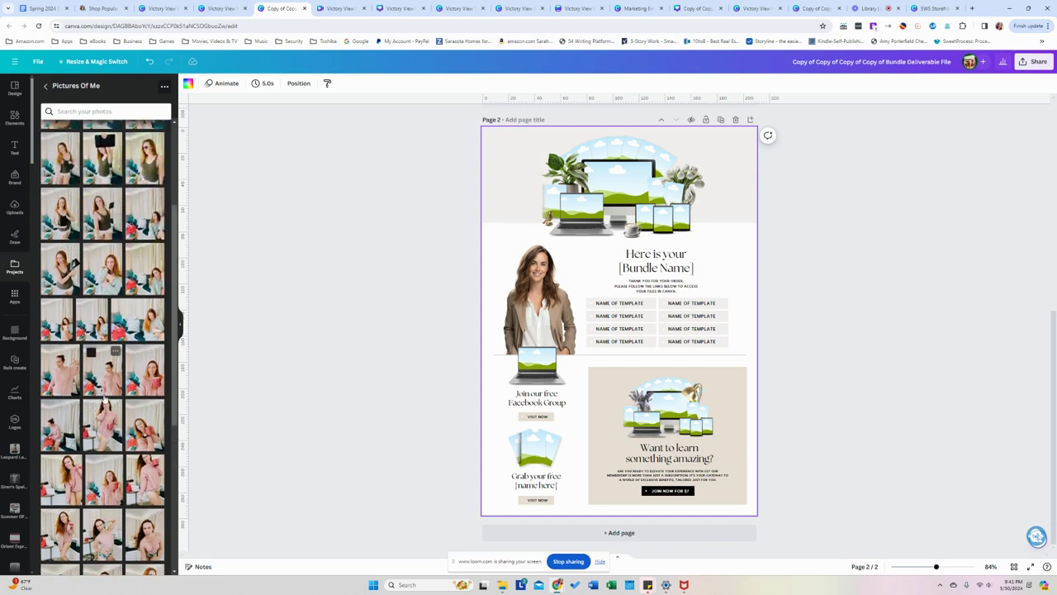
scroll(105, 400, up, 1)
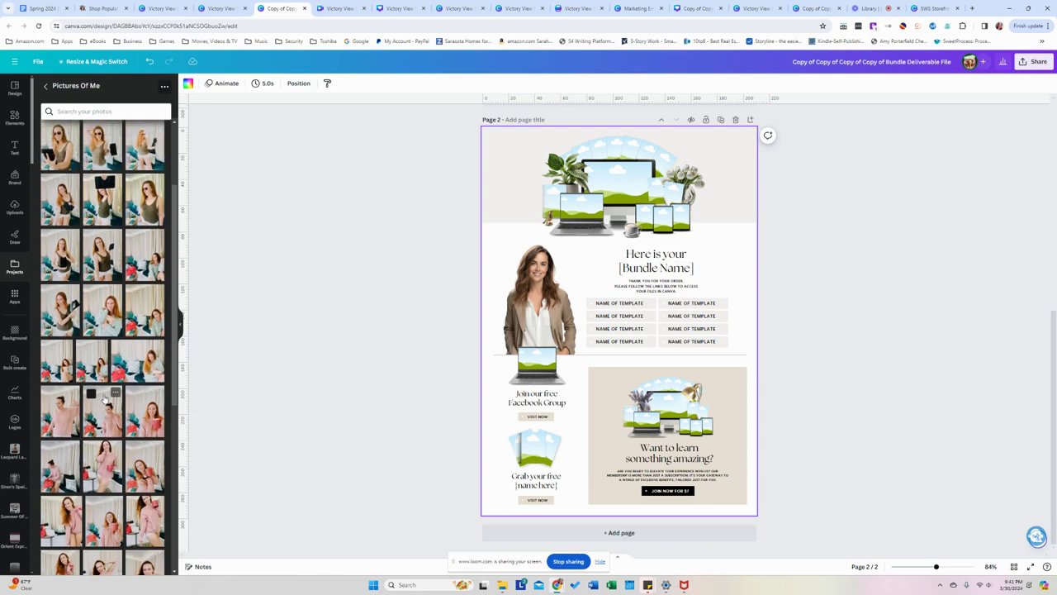
scroll(105, 399, up, 3)
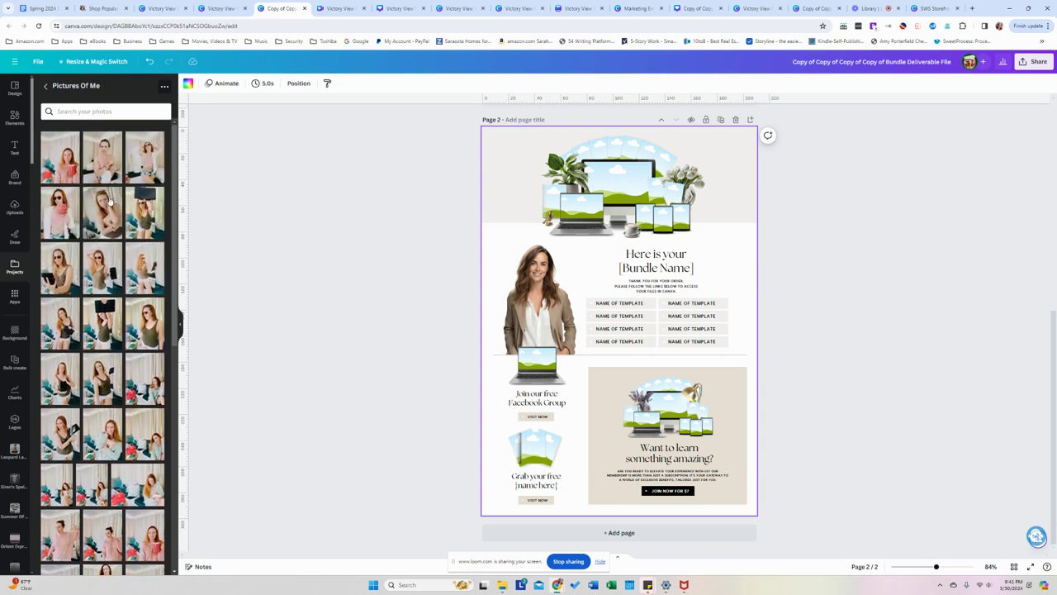
click(61, 168)
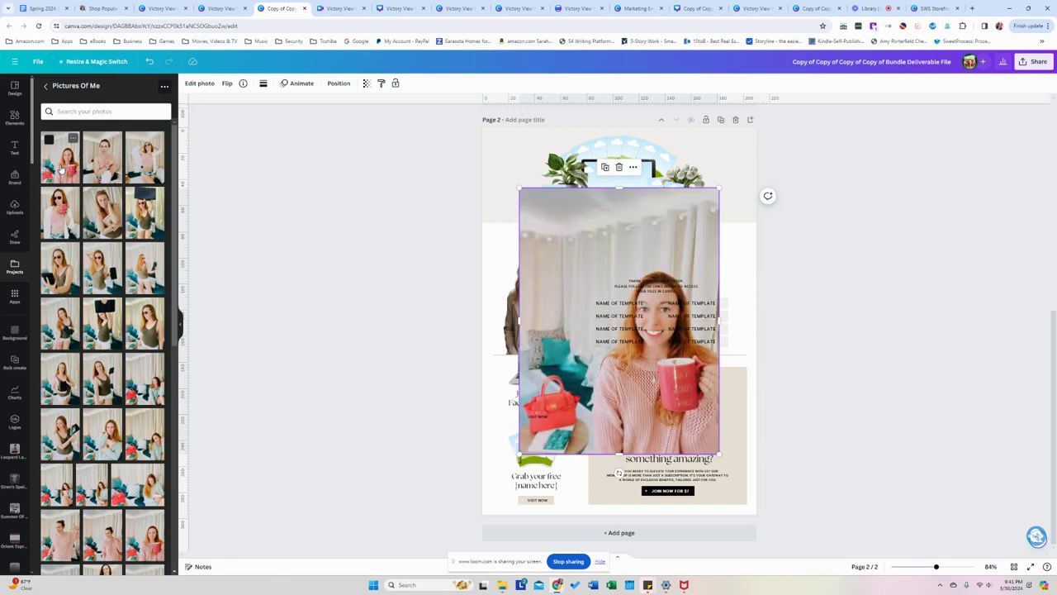
key(Delete)
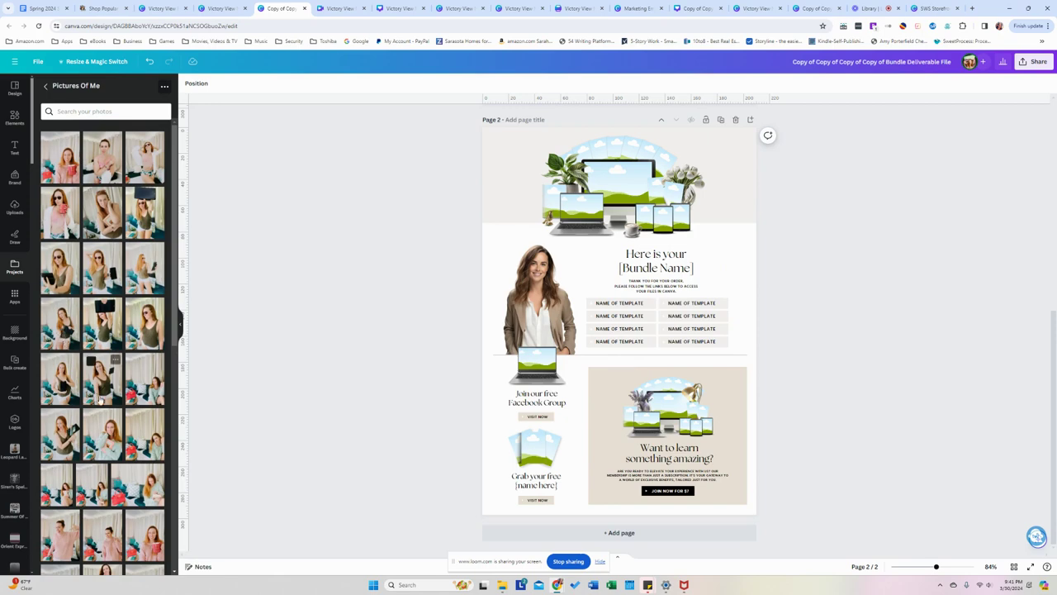
Add the photo of the pointing woman with a bun and pink sweater to page 2, and remove its background
scroll(112, 397, down, 1)
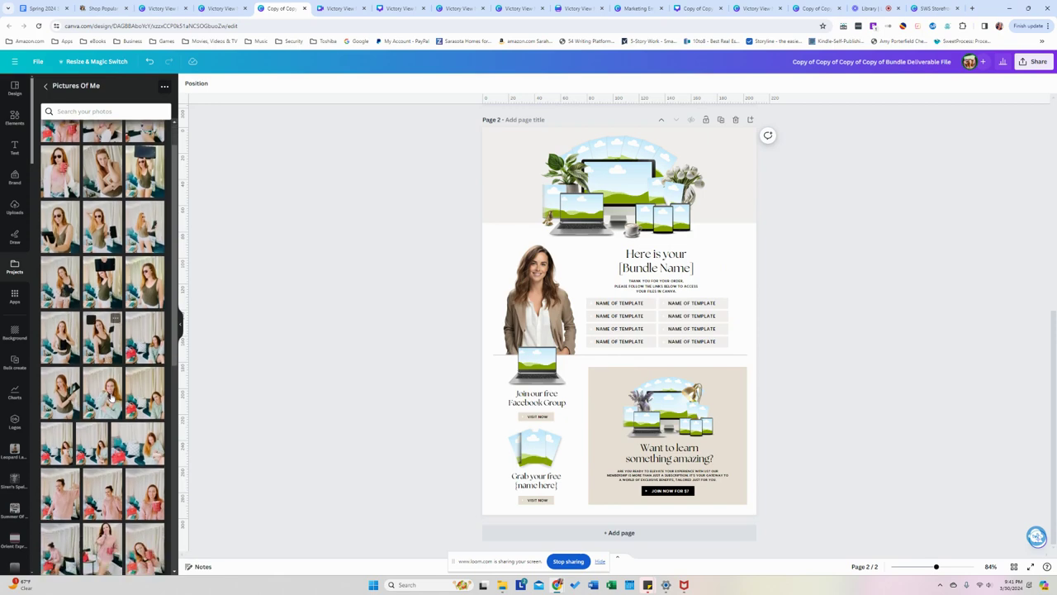
scroll(111, 397, down, 1)
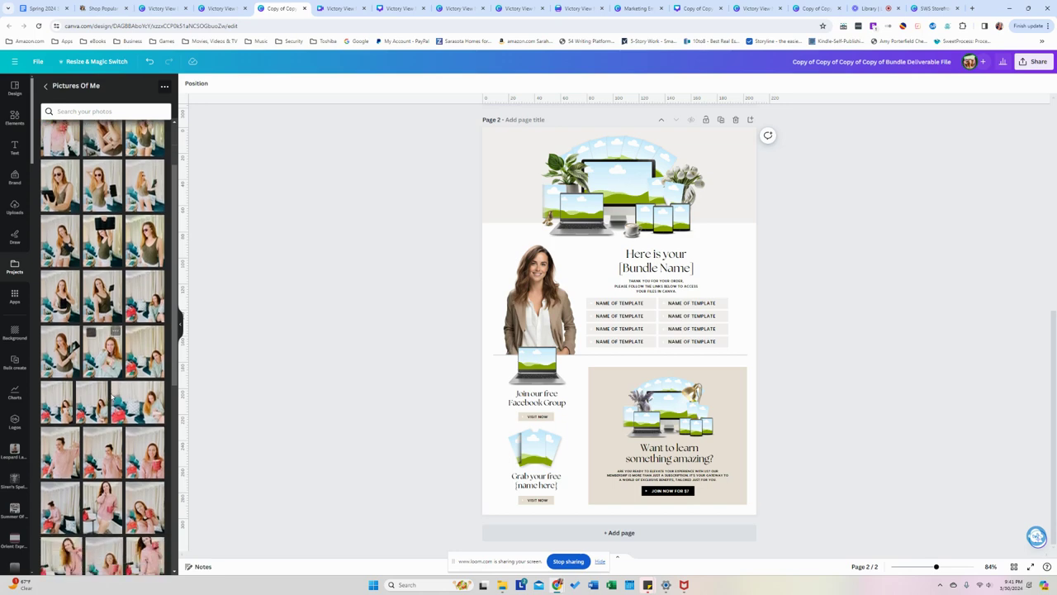
scroll(111, 398, down, 1)
scroll(111, 398, down, 1)
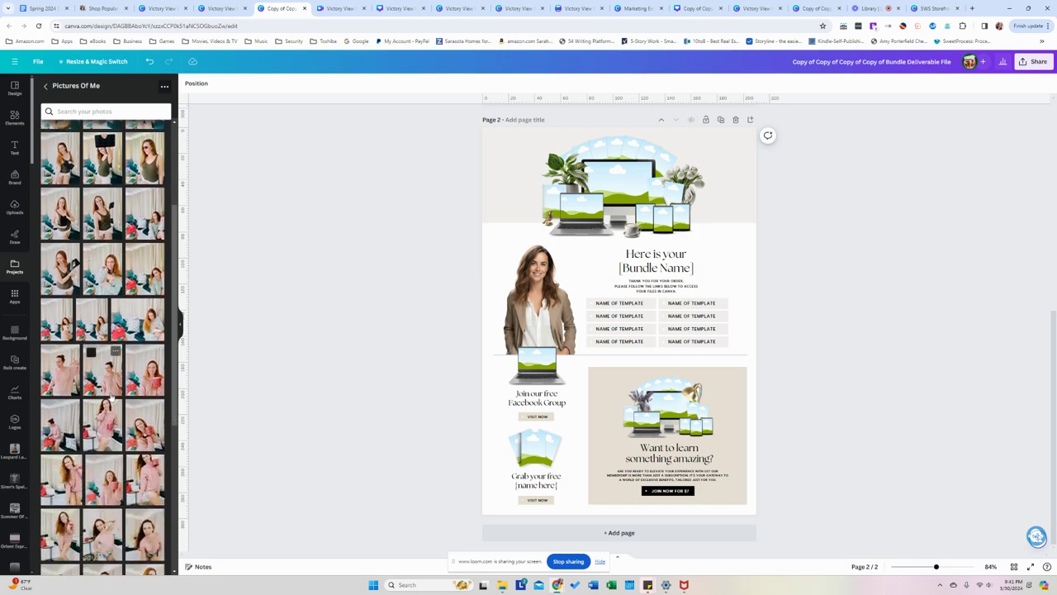
click(68, 383)
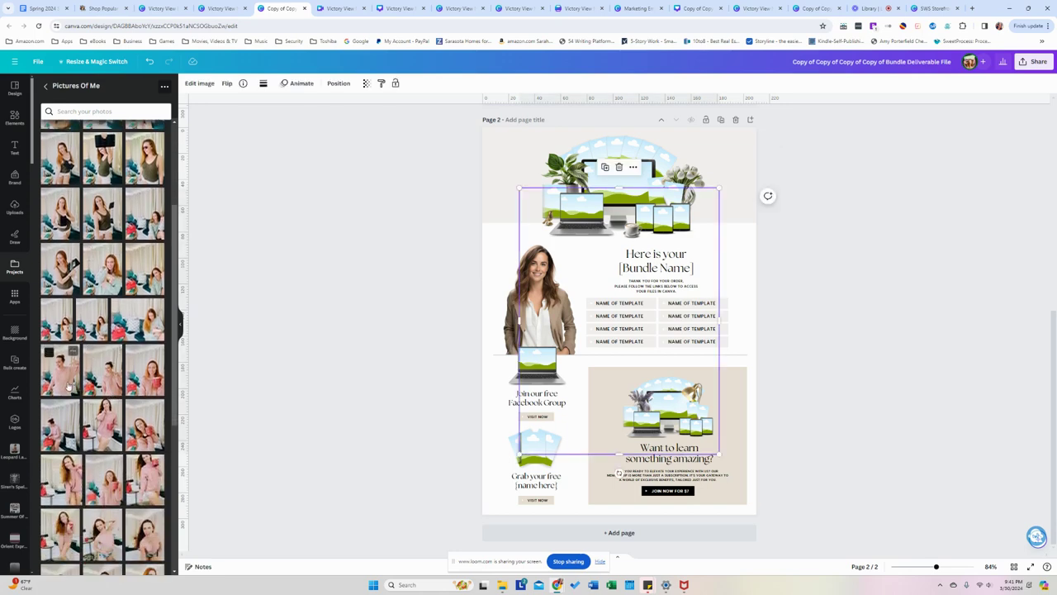
click(199, 84)
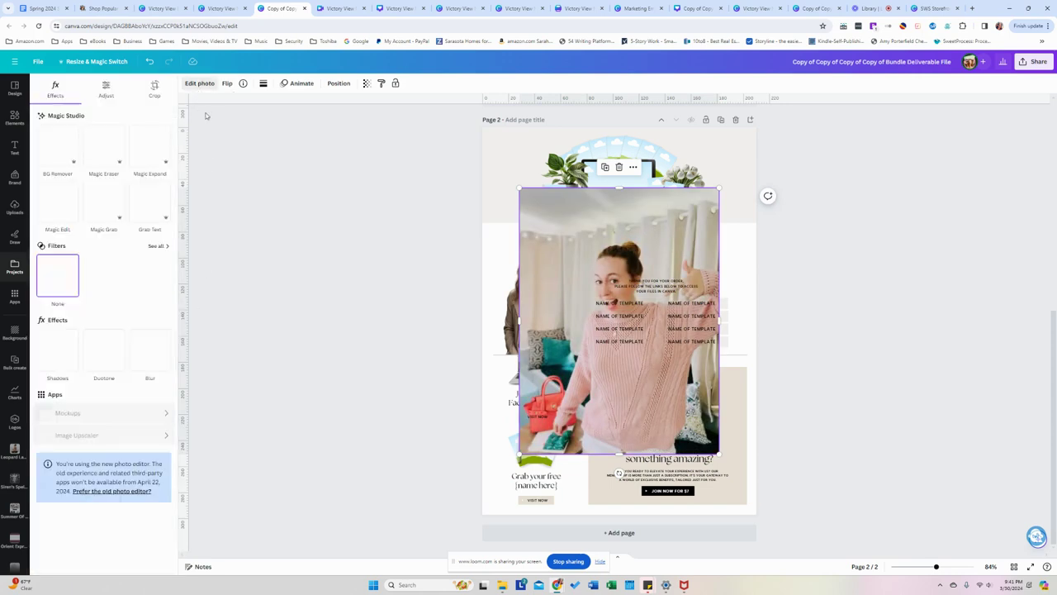
click(58, 145)
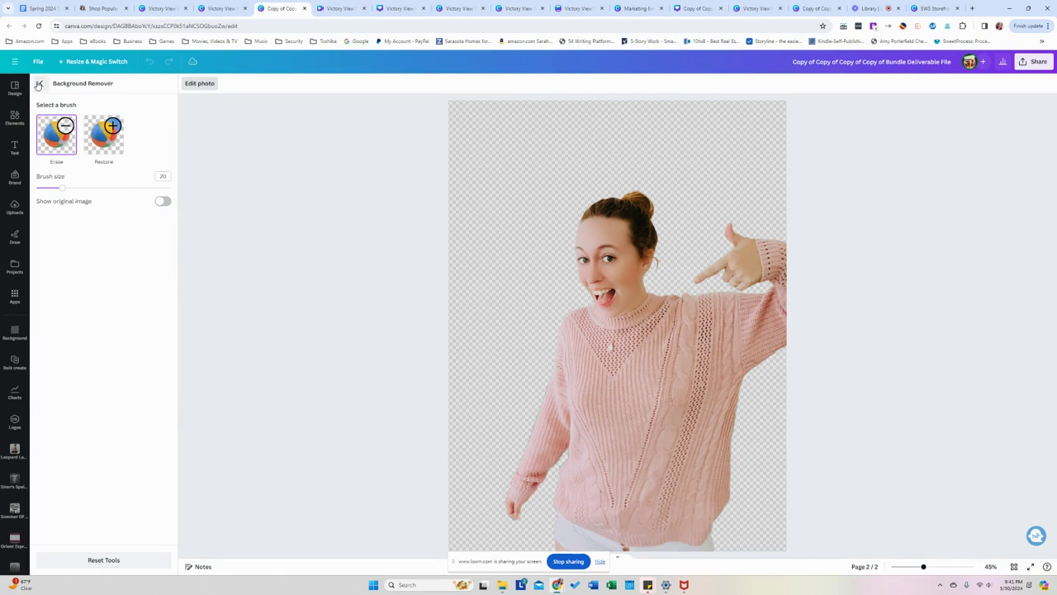
click(40, 84)
Shrink the cutout photo to less than half its size and flip it horizontally so she points toward herself from the other side
drag(719, 189, 613, 329)
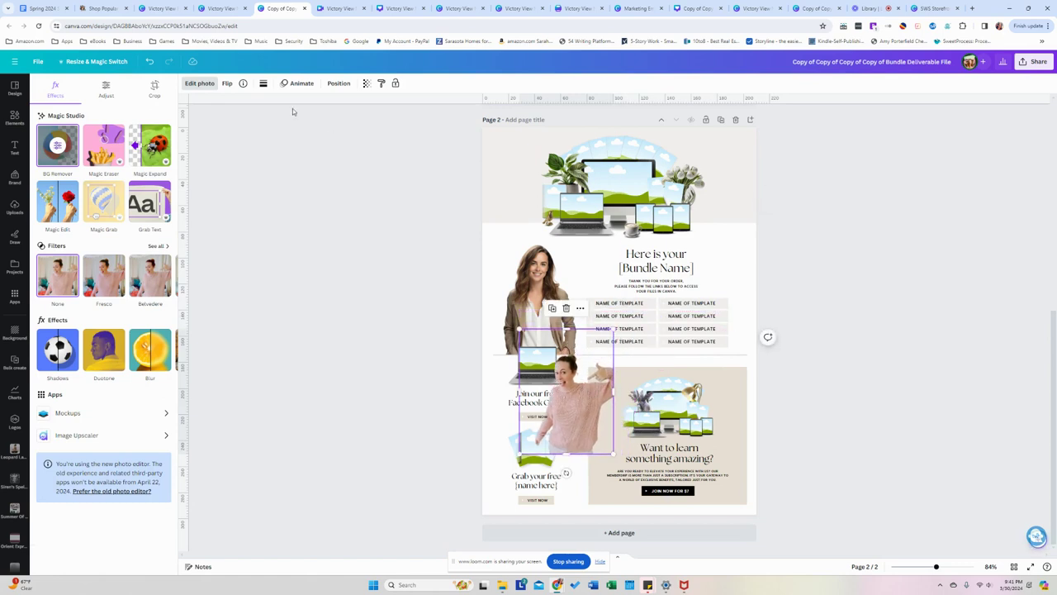
click(227, 83)
click(255, 105)
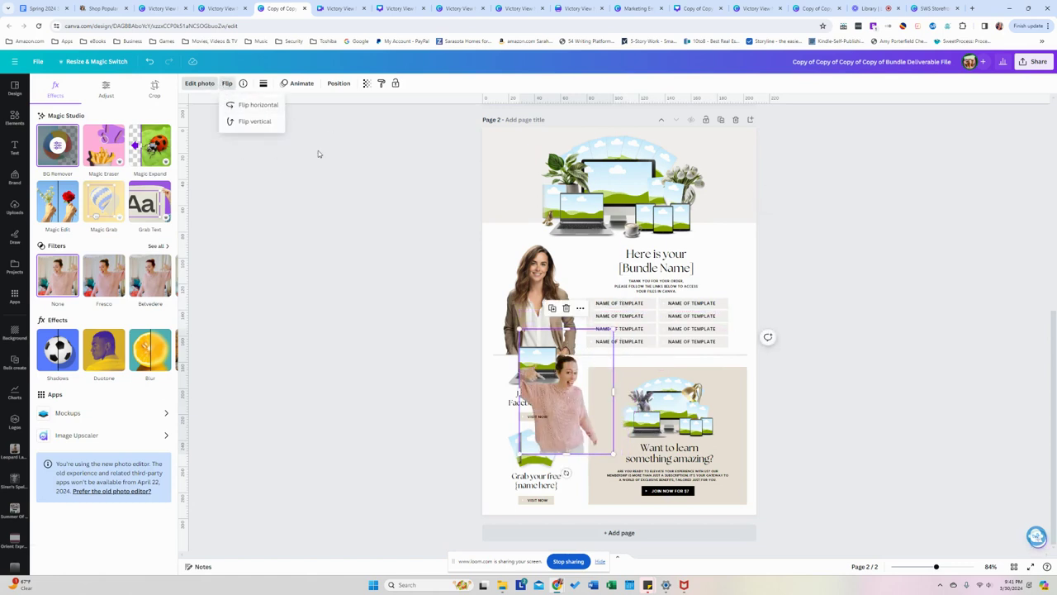
Delete the template's stock portrait and fit the cutout in its place at the page's left edge, about 83 mm wide and 106 mm high
click(537, 297)
key(Delete)
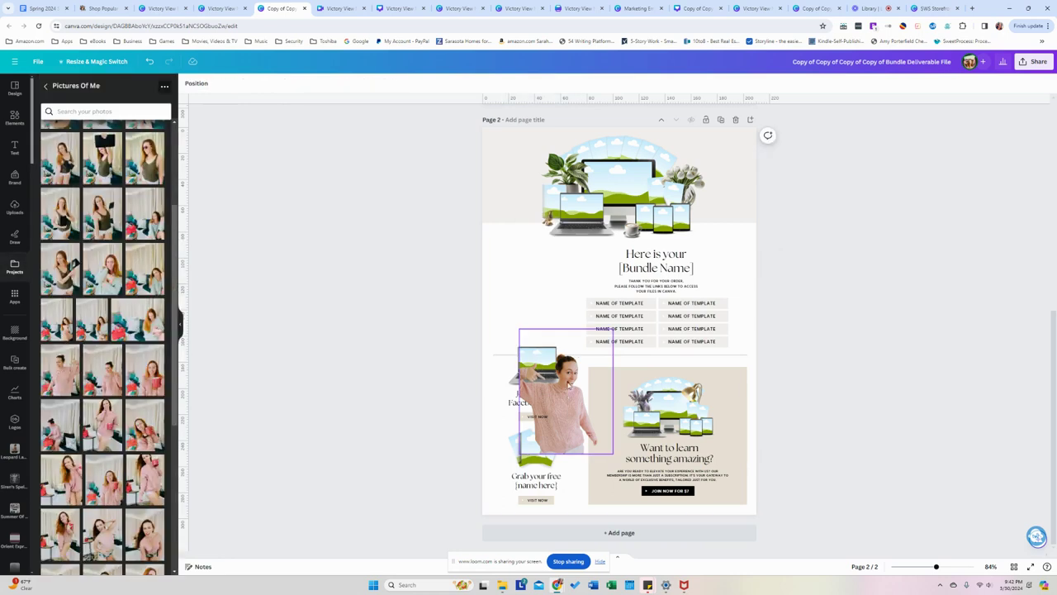
drag(568, 387, 530, 302)
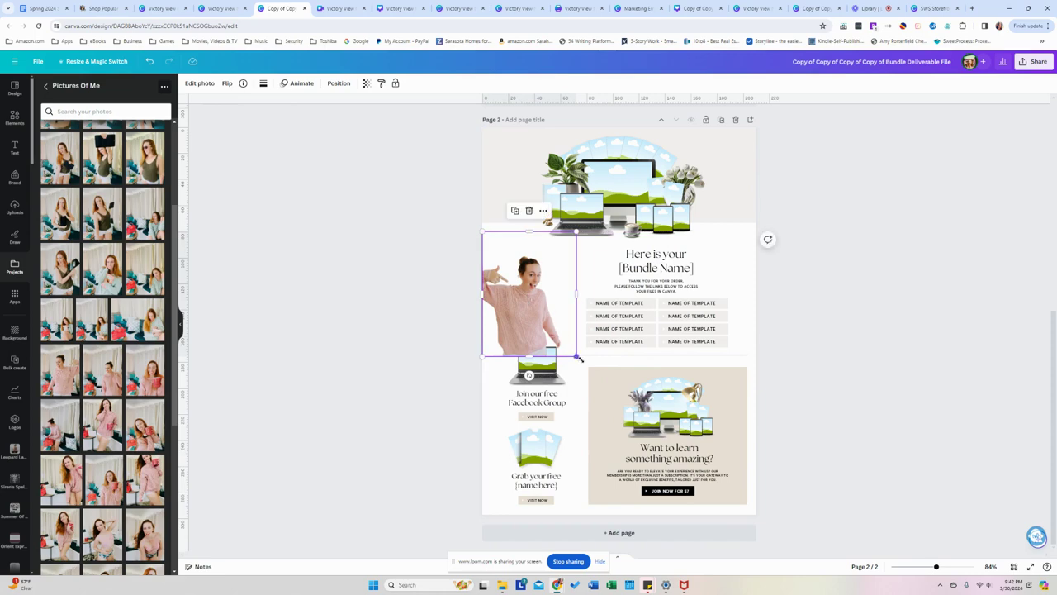
drag(578, 358, 534, 341)
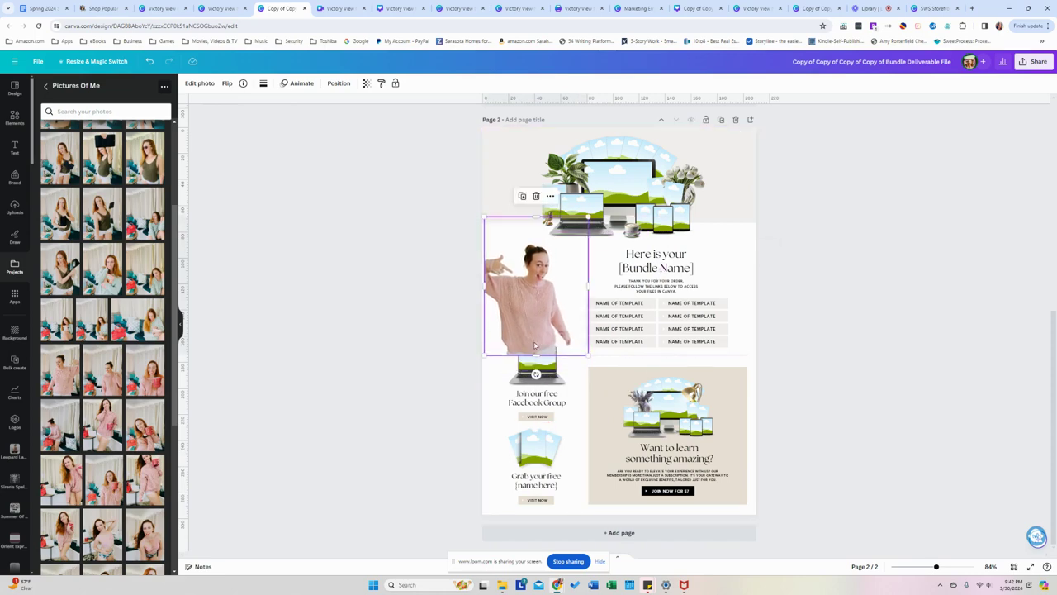
drag(486, 296, 480, 296)
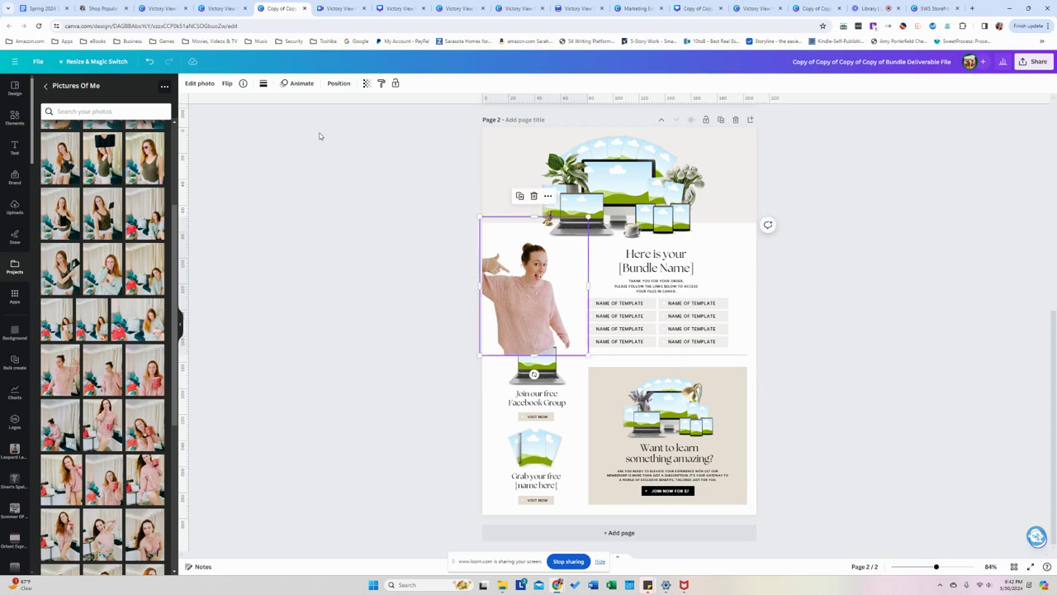
Send the cutout photo backward two levels so it sits behind the template name boxes, and deselect it
click(340, 83)
click(126, 106)
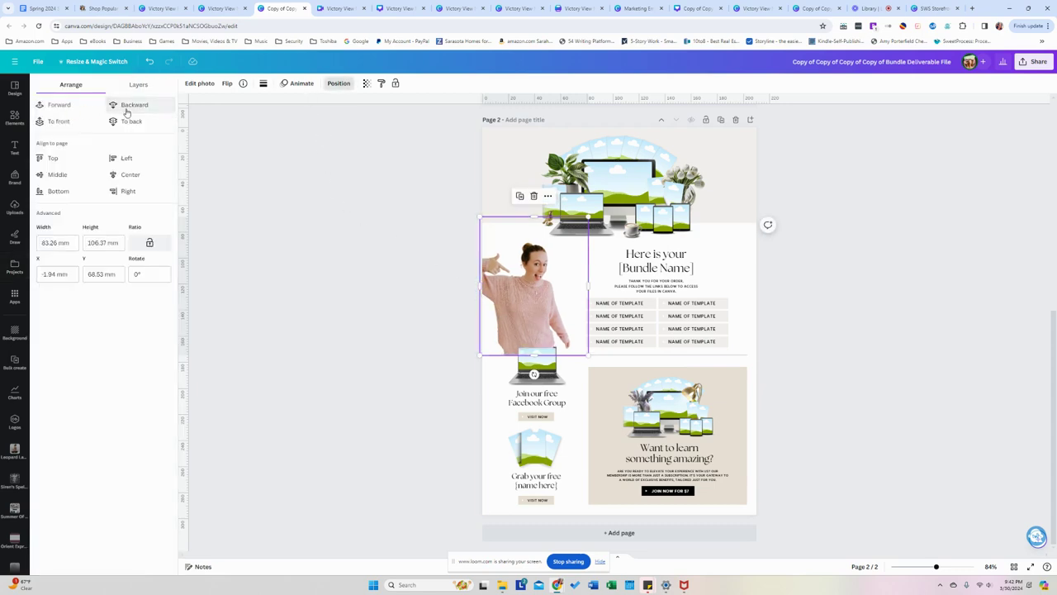
click(127, 106)
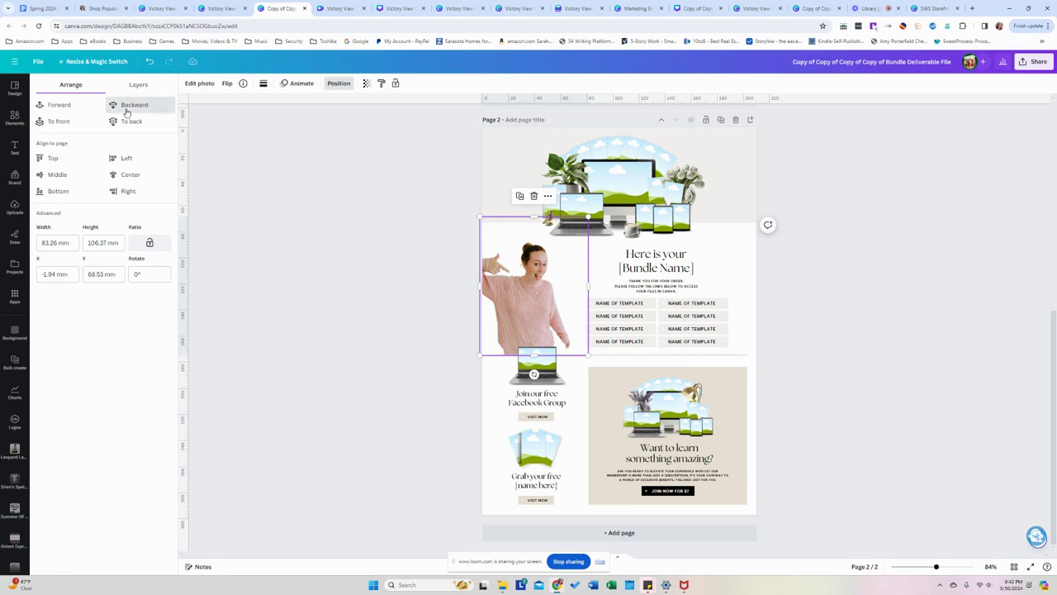
click(298, 244)
click(297, 245)
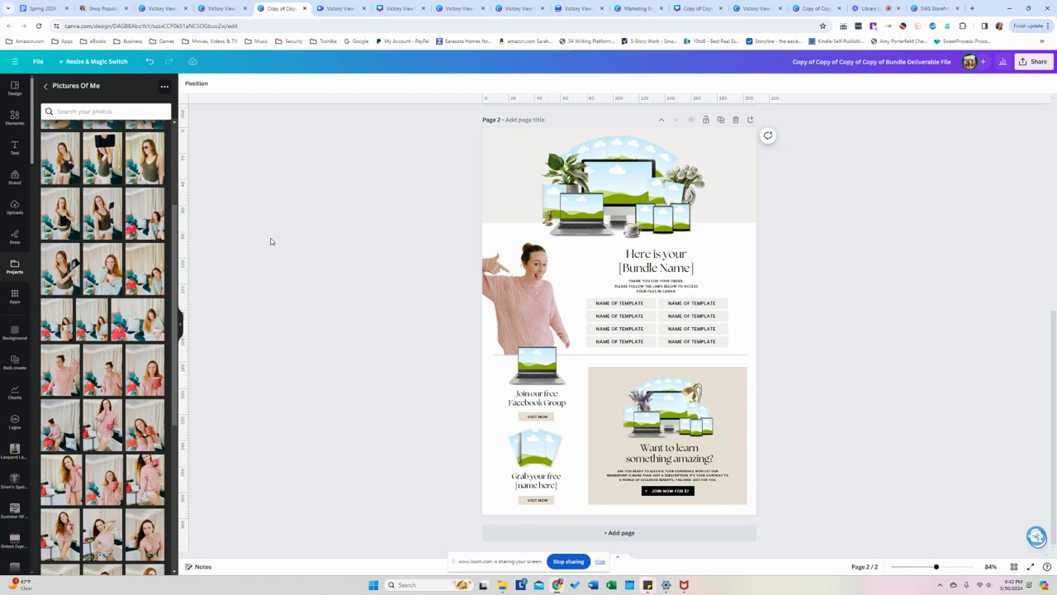
Add the VictoryView Marketing brand logo, shrink it, and move it to the right of the bundle heading
click(14, 176)
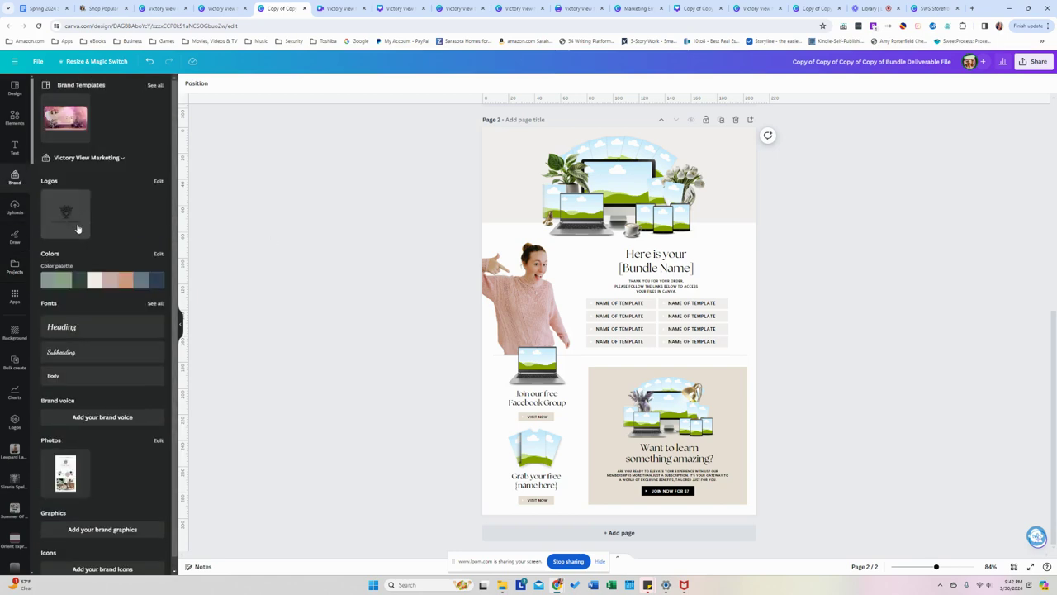
click(78, 228)
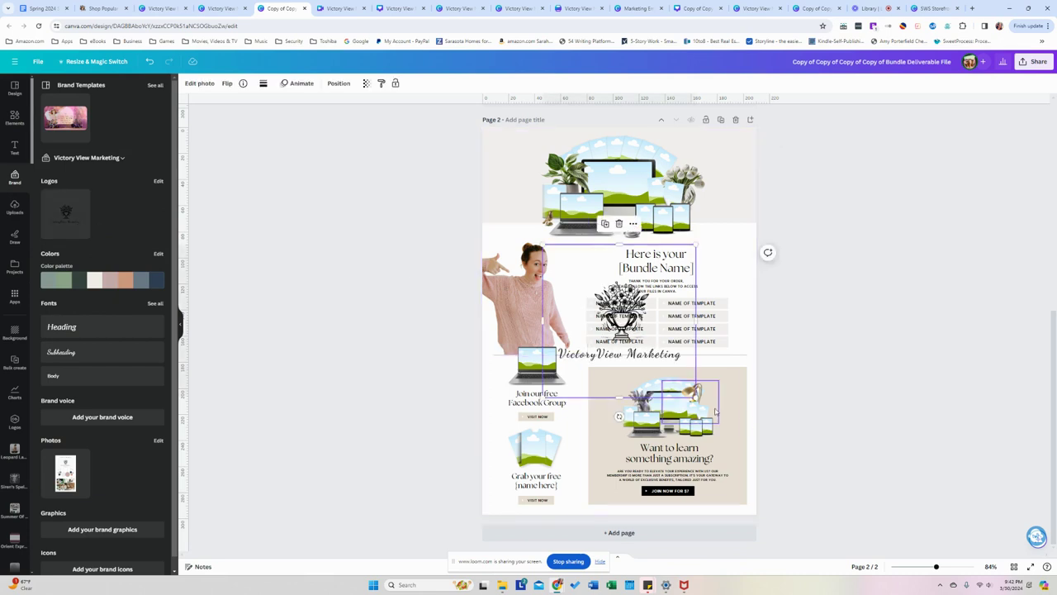
drag(694, 396, 605, 307)
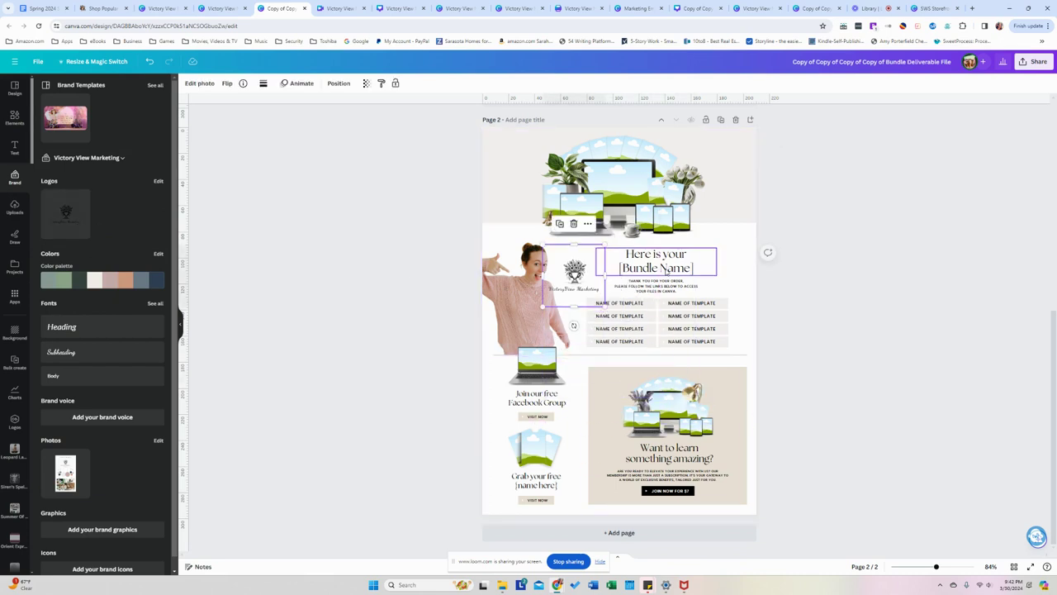
click(666, 268)
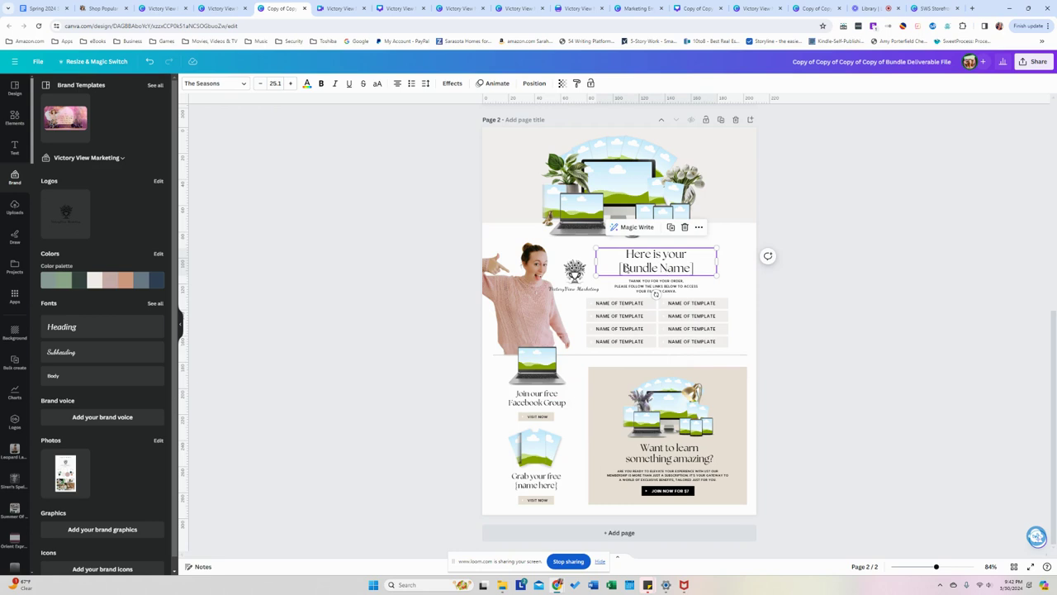
drag(575, 276, 626, 255)
Replace the "Here is your [Bundle Name]" heading text with "Victory View"
click(657, 271)
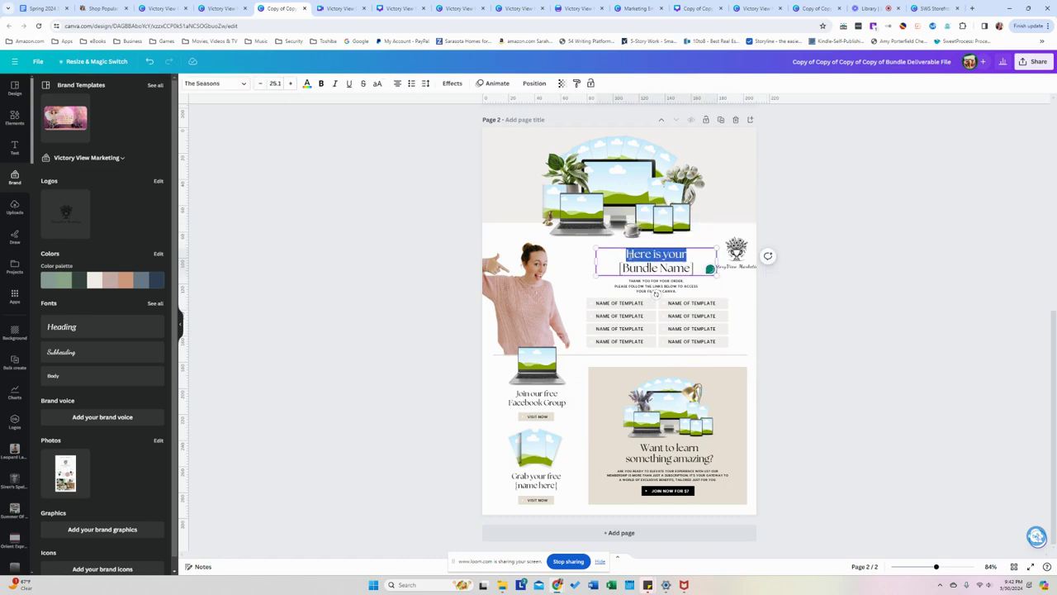
key(ctrl+a)
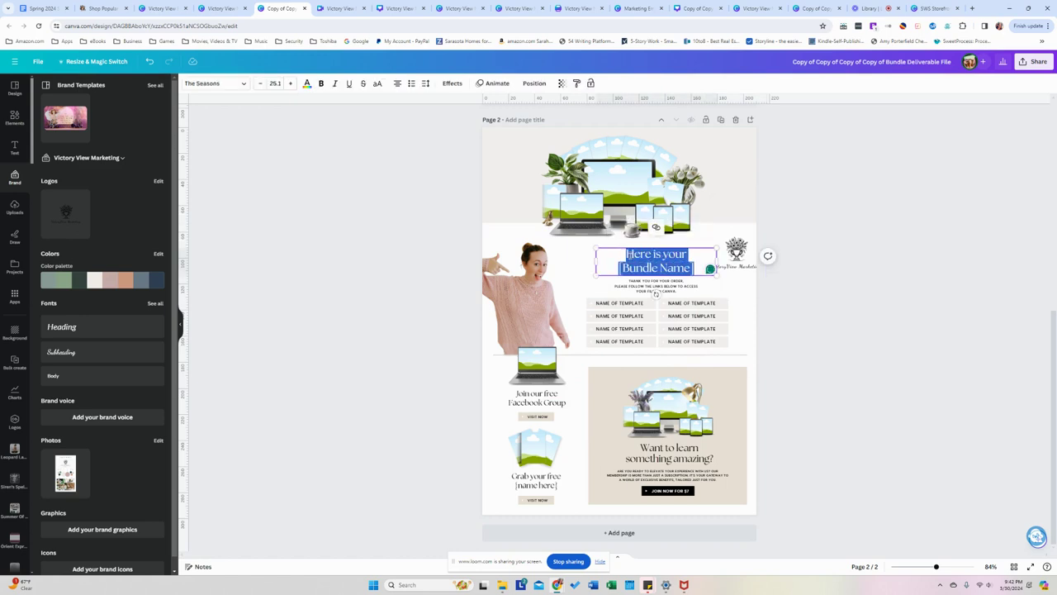
key(BackSpace)
text(Vivo)
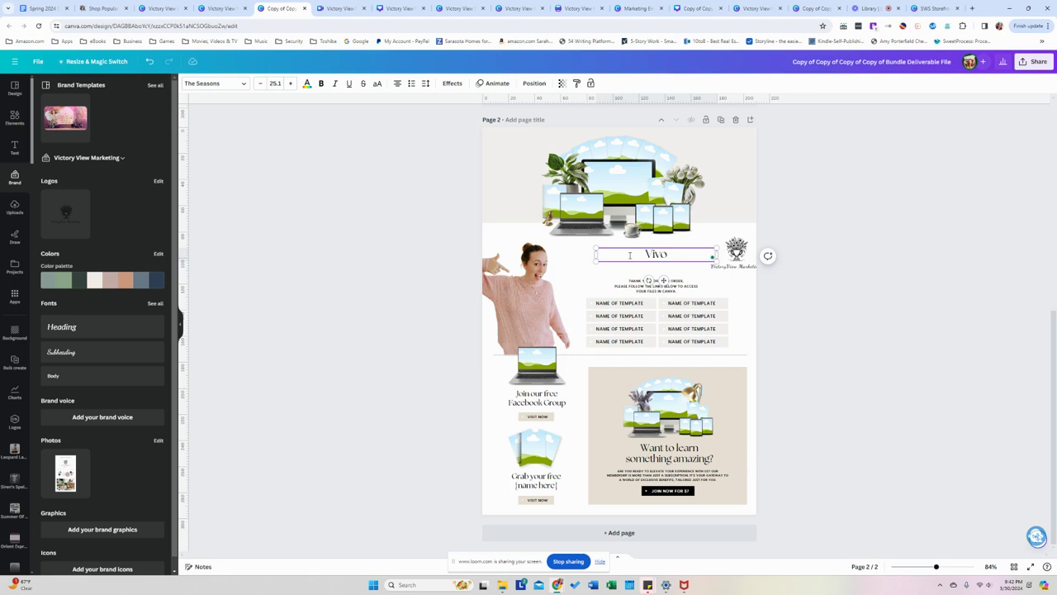
key(BackSpace)
key(BackSpace)
text(ctory View)
Change the heading's font to Dancing Script and increase its size to 31.1
click(212, 86)
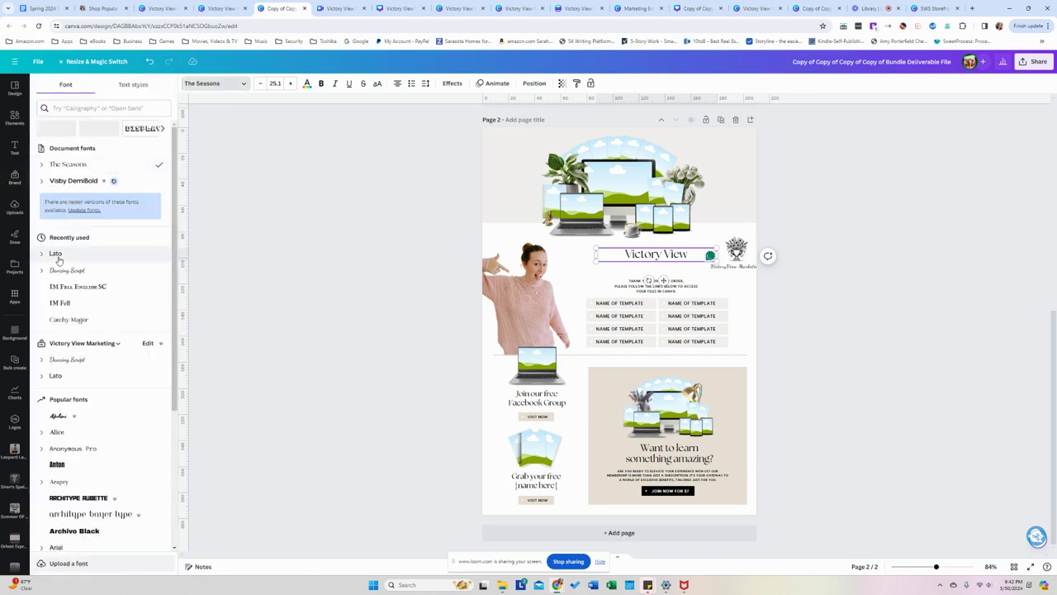
click(60, 269)
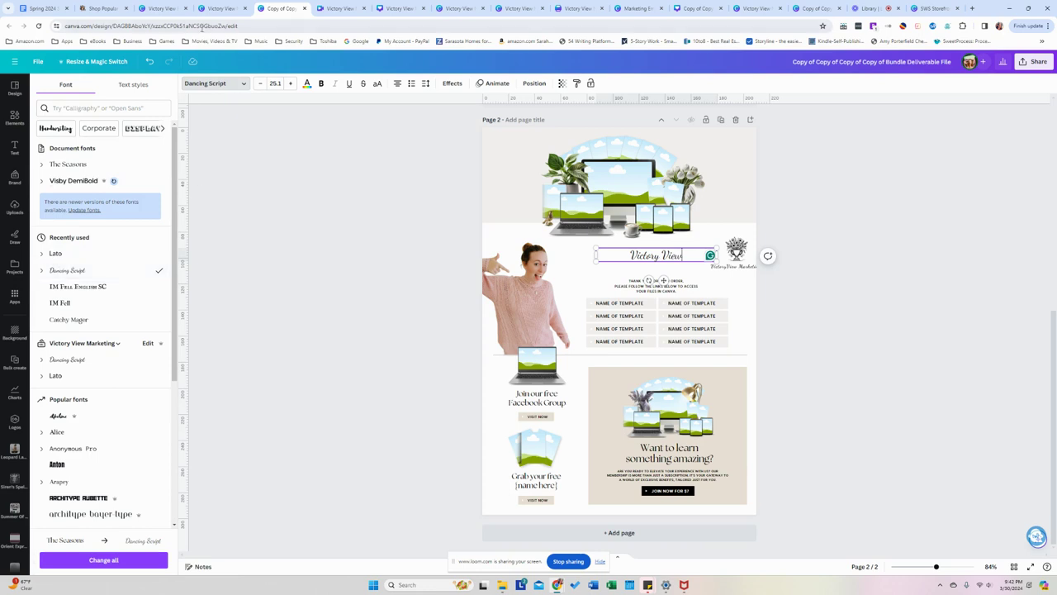
click(290, 83)
click(290, 83)
click(290, 84)
click(290, 83)
click(289, 83)
click(290, 84)
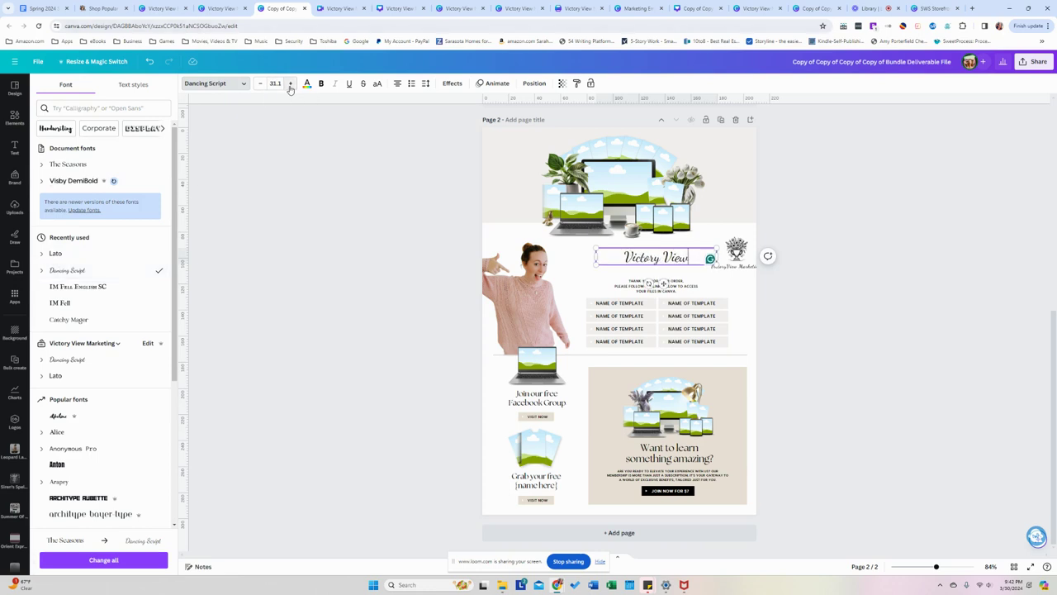
Extend the heading to "Victory View Marketing" and add "Freelancer Business Template Bundle" beneath it
text(Ma)
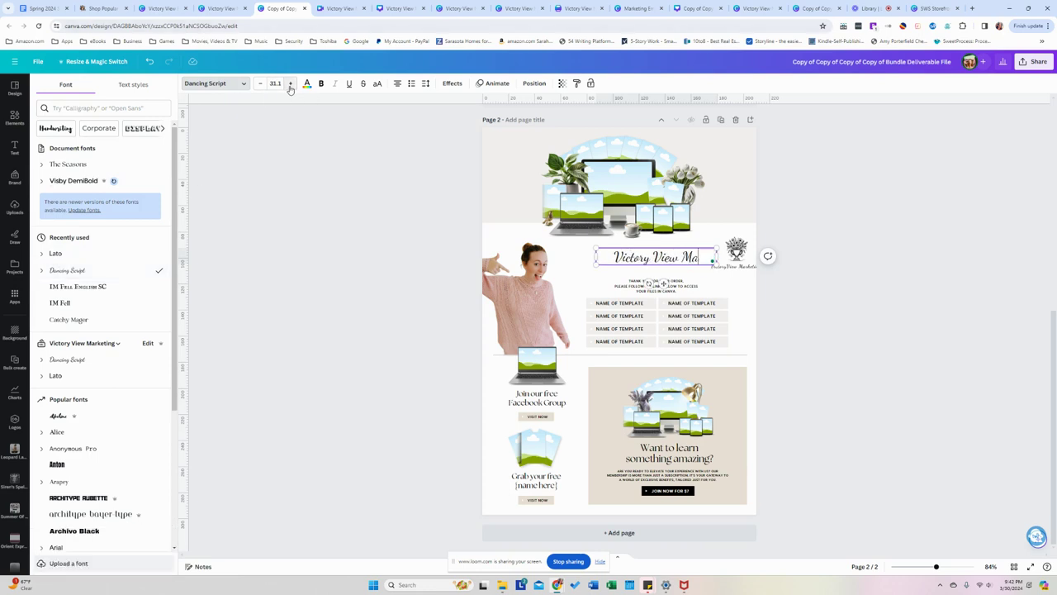
text(rketing)
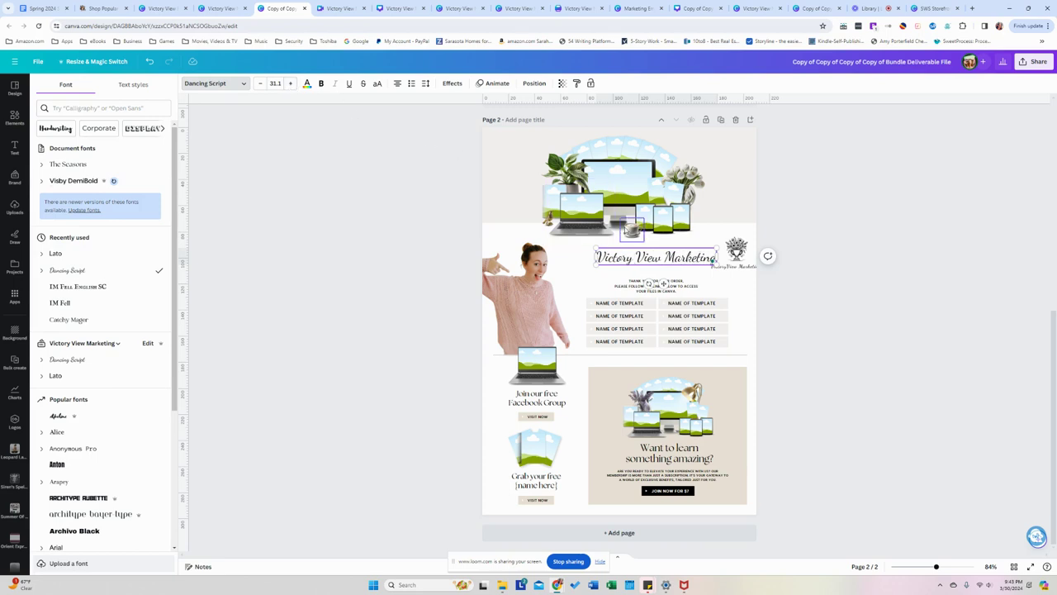
key(Return)
text(Freelance)
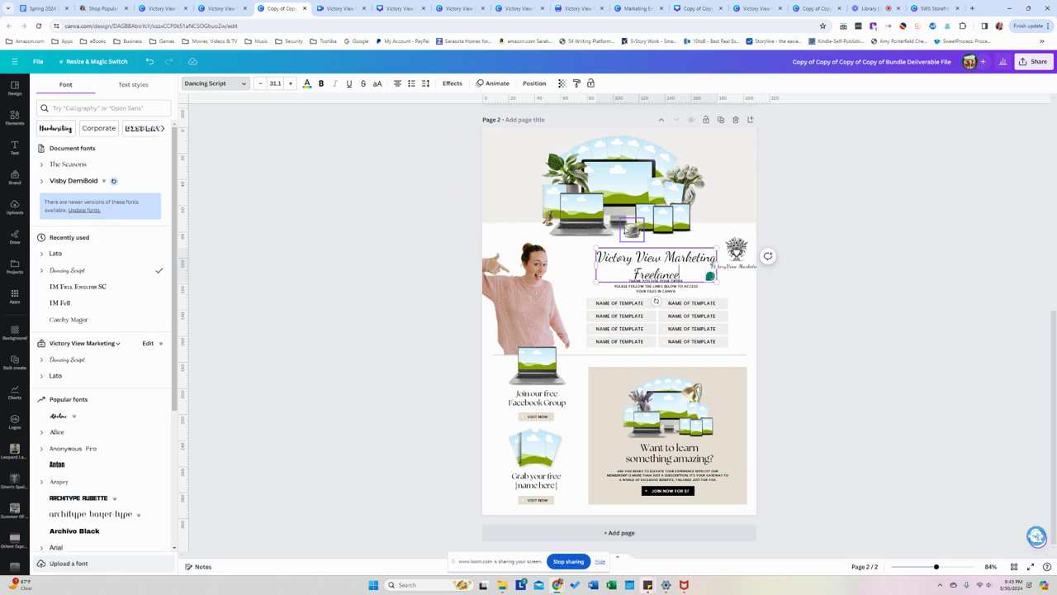
text(r B)
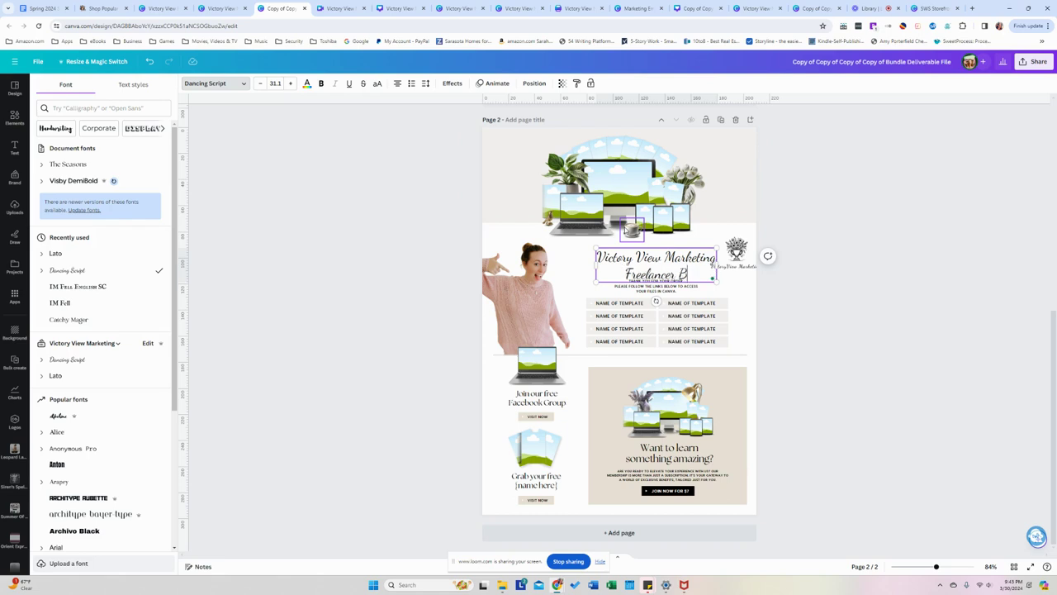
key(BackSpace)
text(Tem)
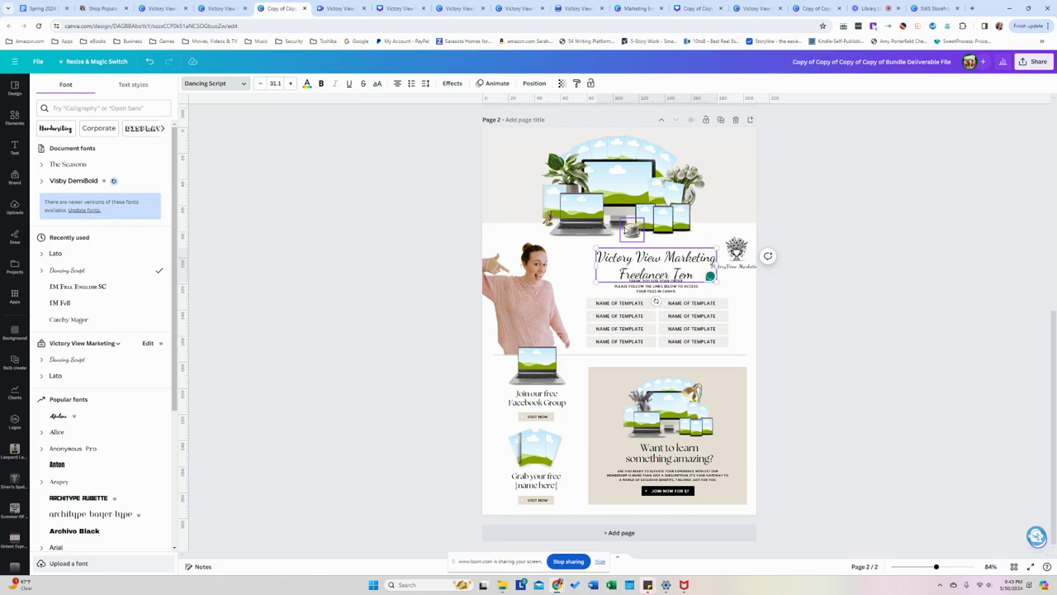
key(BackSpace)
key(BackSpace)
key(BackSpace)
text(Busine)
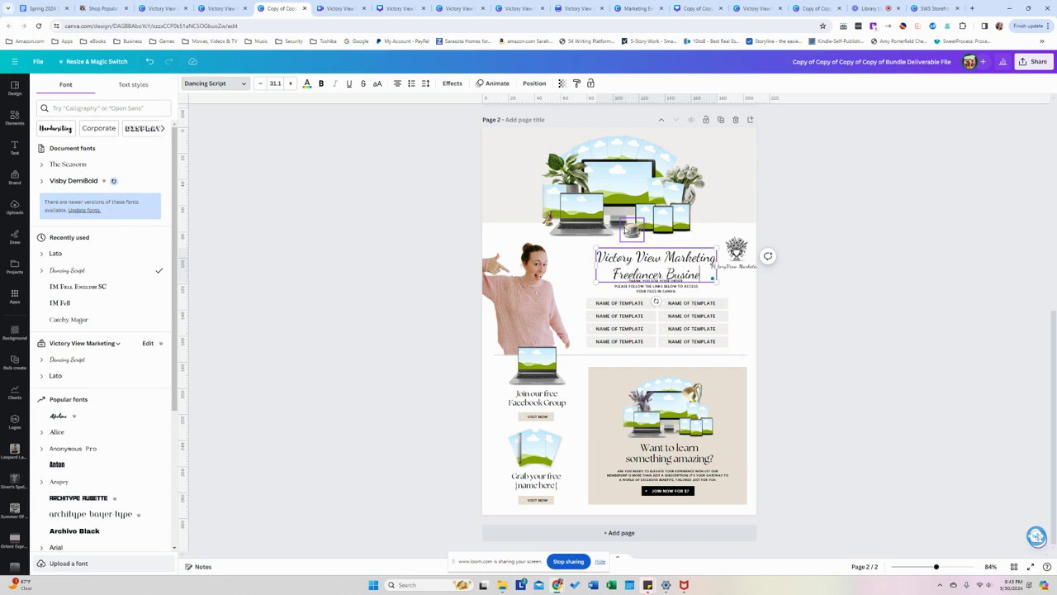
text(ss Template)
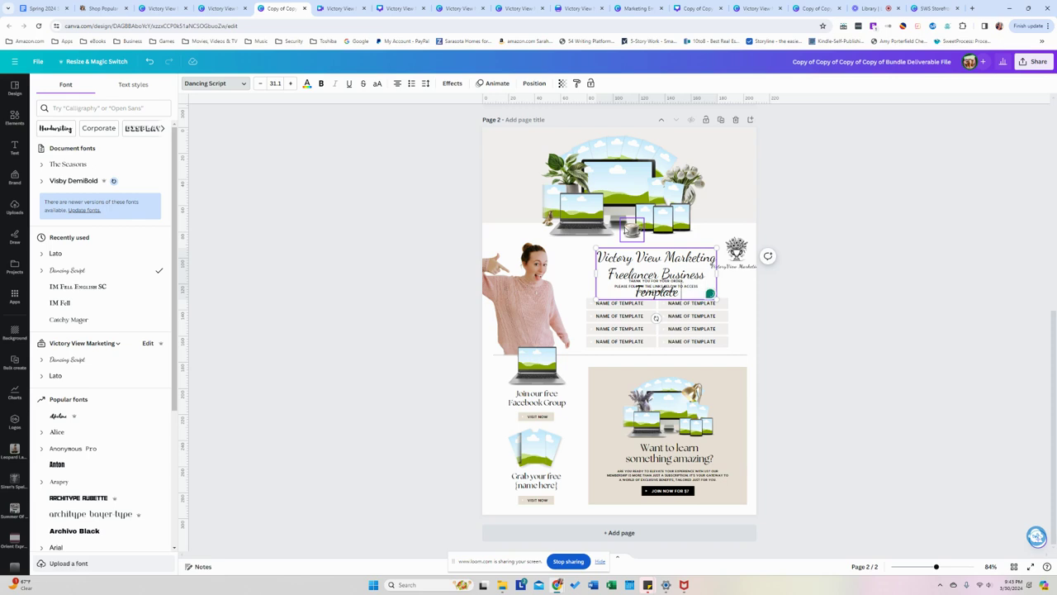
text( Bundle)
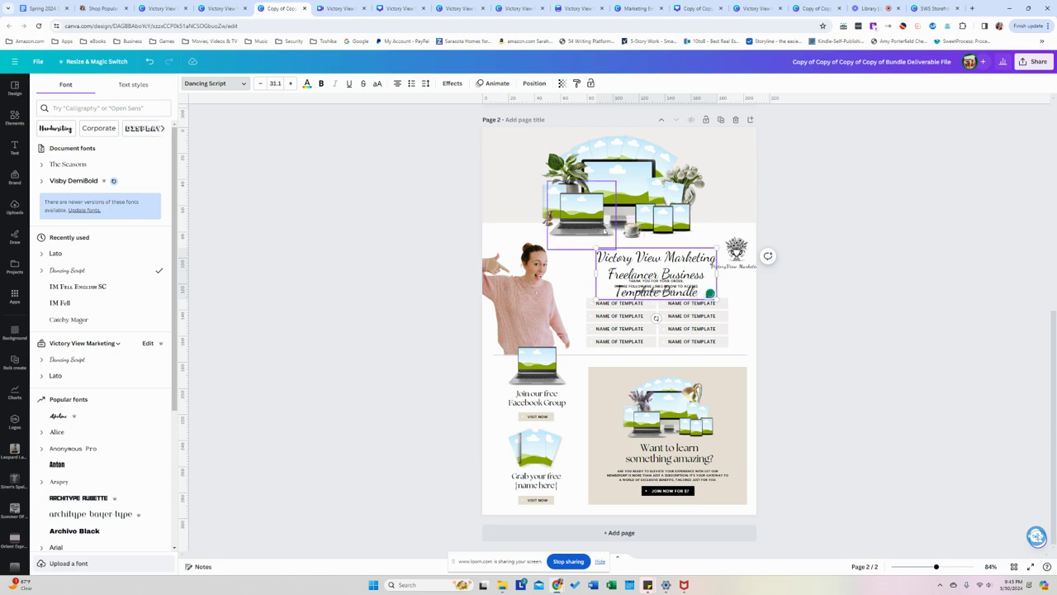
Set the "Freelancer Business Template Bundle" text to the Lato font and reduce its size to 26.1
key(ctrl+shift+Left)
key(ctrl+shift+Left)
key(ctrl+shift+Left)
key(ctrl+shift+Left)
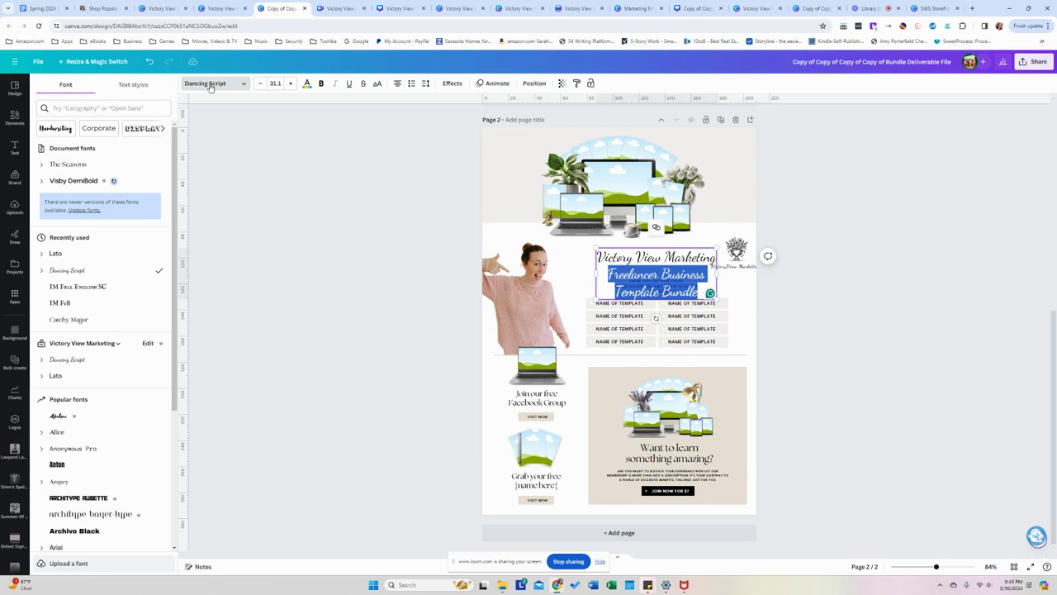
click(56, 253)
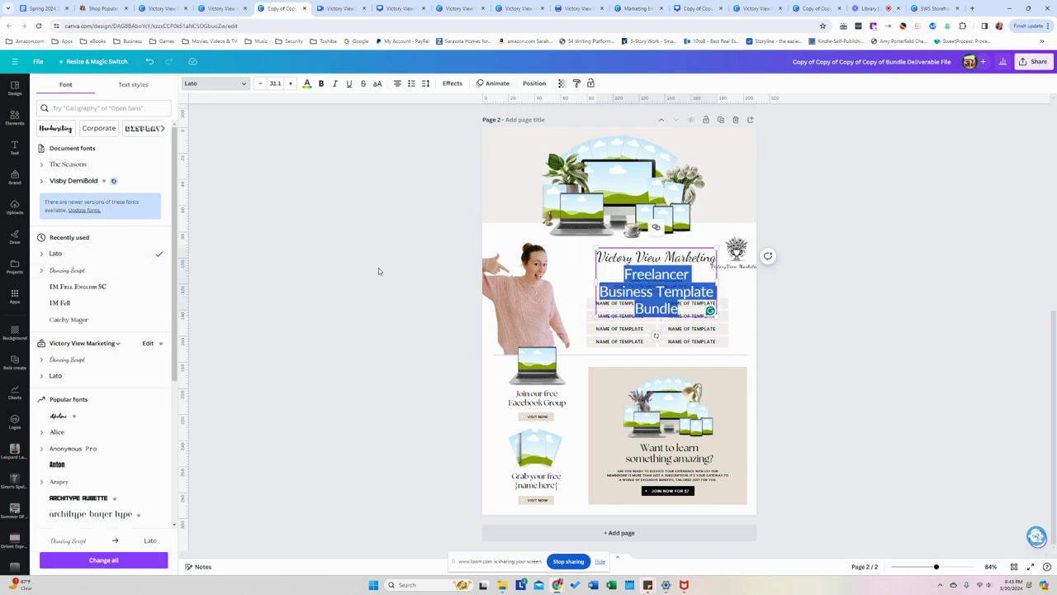
click(259, 83)
click(259, 84)
click(259, 83)
click(259, 84)
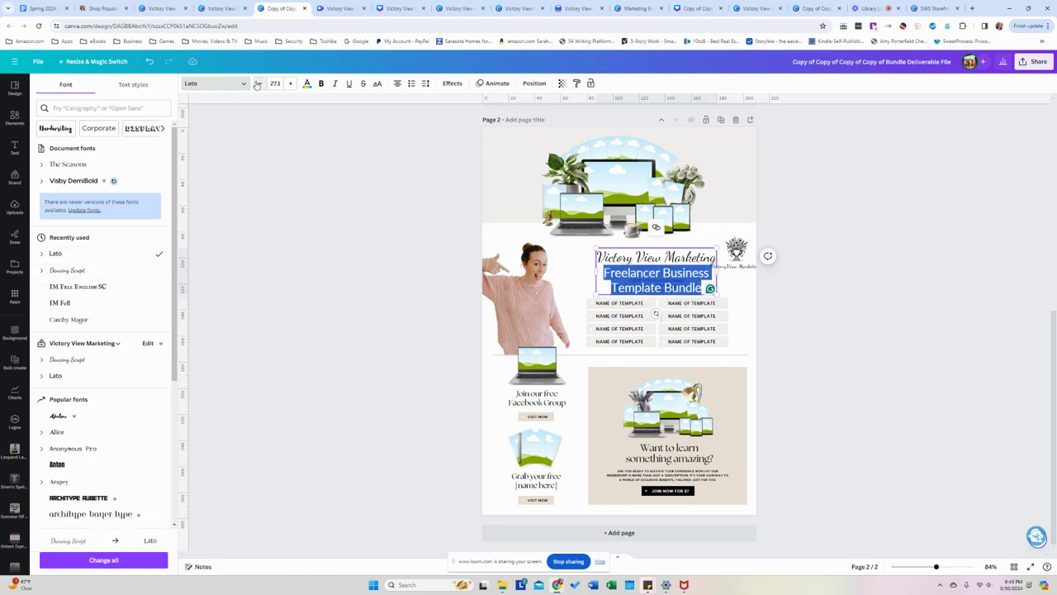
click(258, 83)
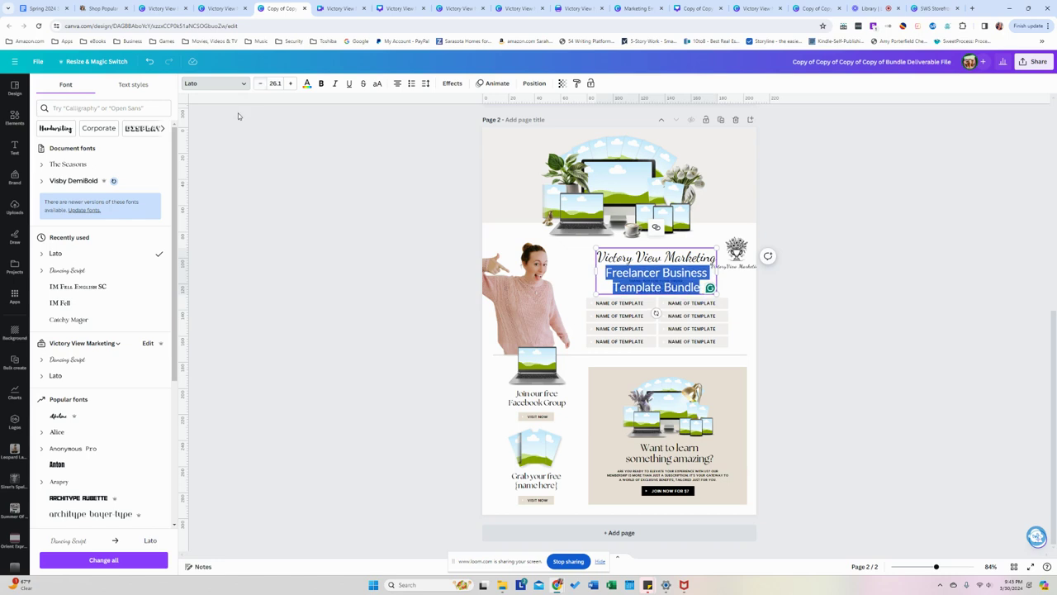
Make the bundle name italic uppercase at size 20.1, and shift the heading up clear of the thank-you text
click(334, 83)
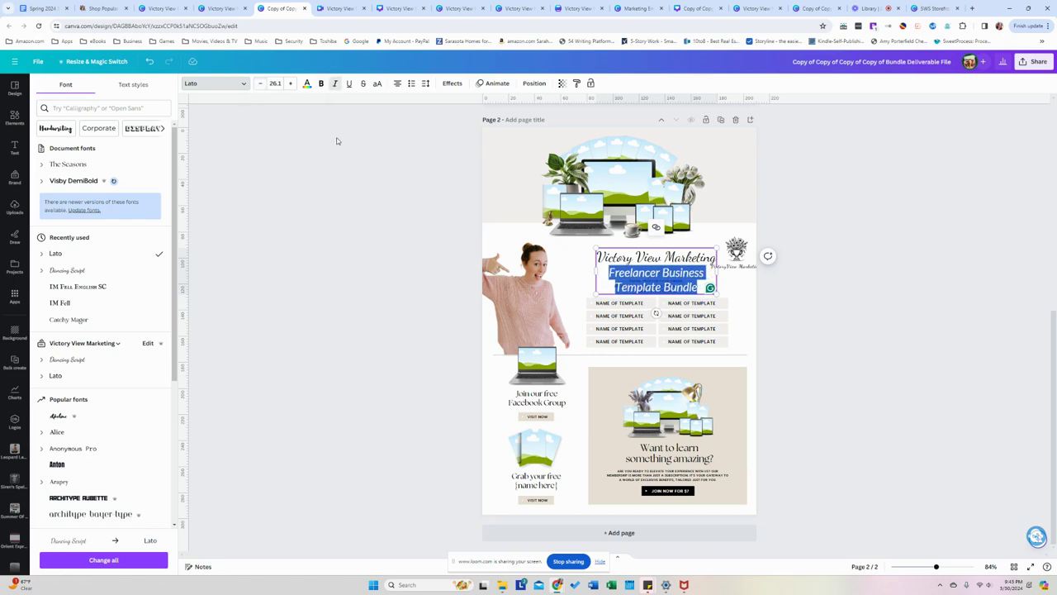
click(377, 84)
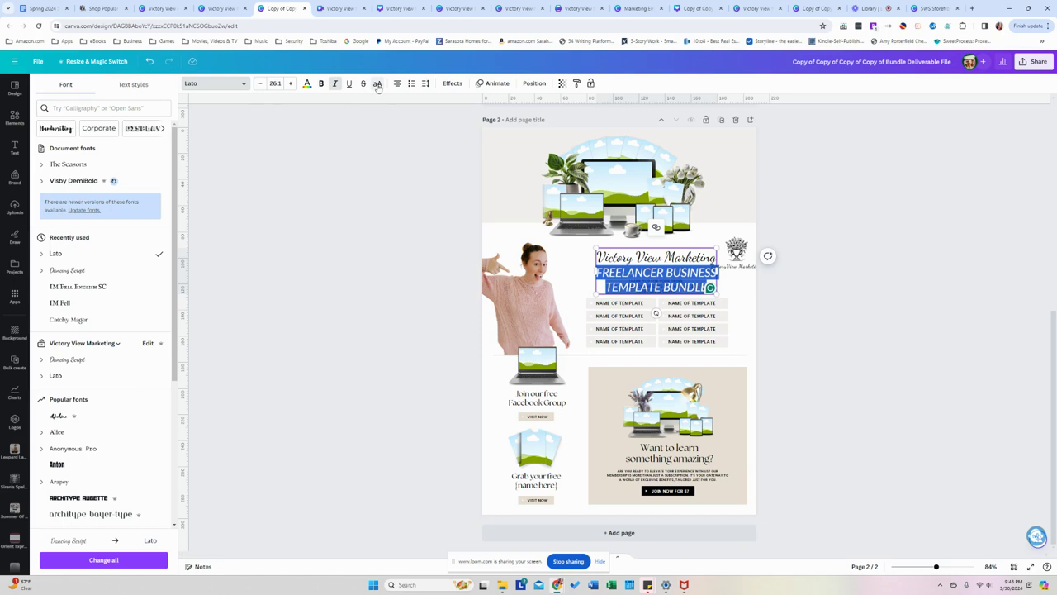
click(260, 84)
click(261, 84)
click(260, 83)
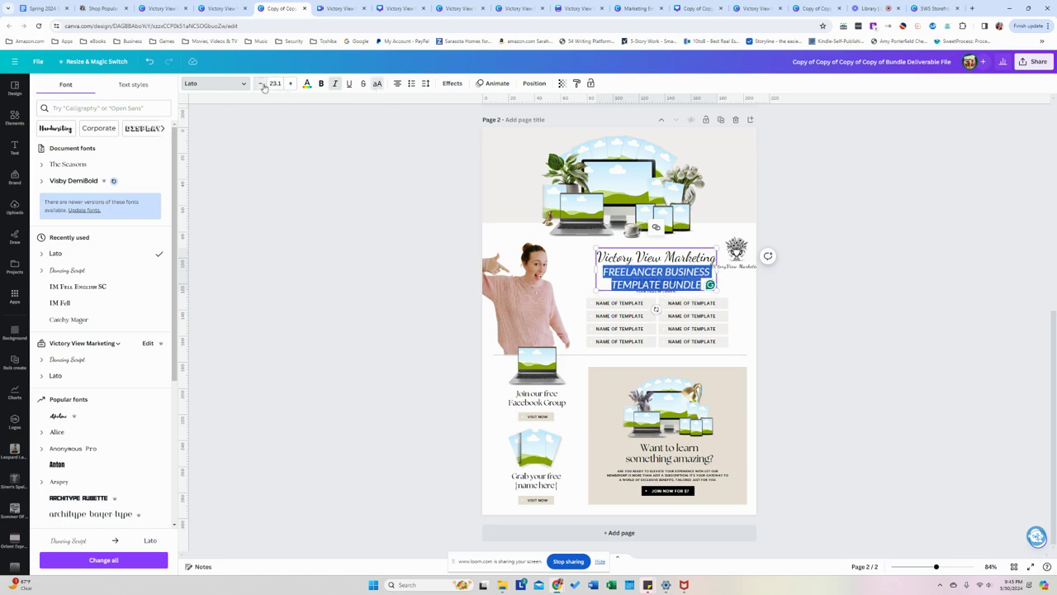
click(370, 163)
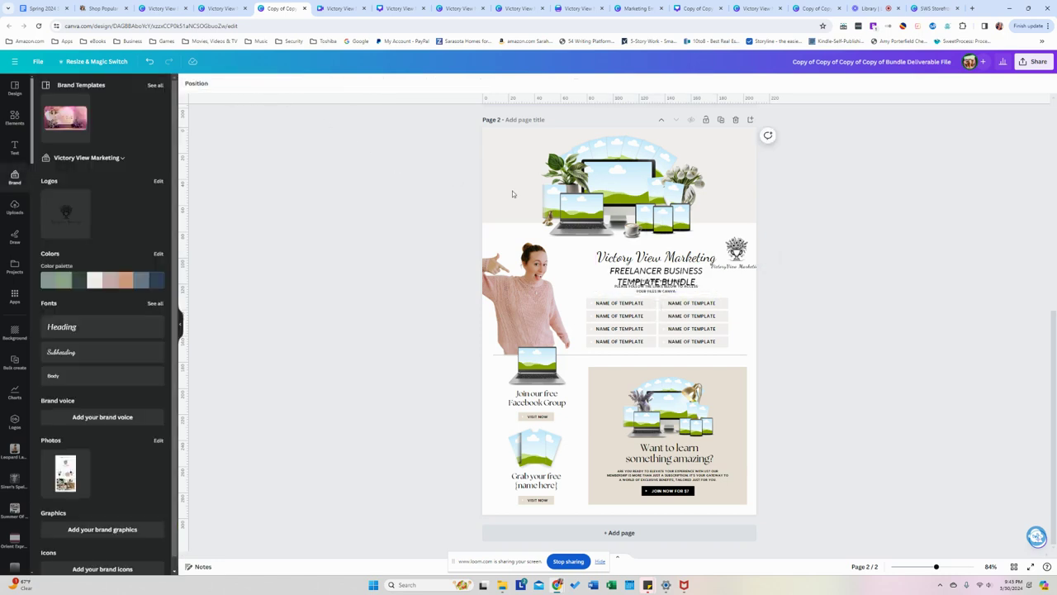
drag(681, 258, 680, 248)
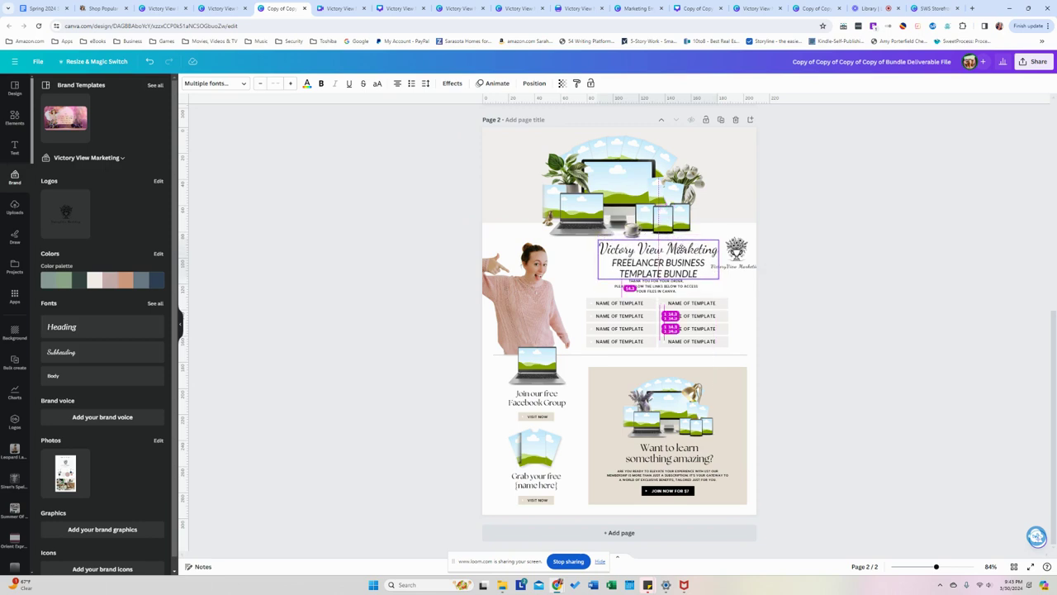
Try The Seasons and Montserrat on the bundle name, then restore Lato without uppercase and shrink it to fit on one line
click(658, 270)
double_click(658, 271)
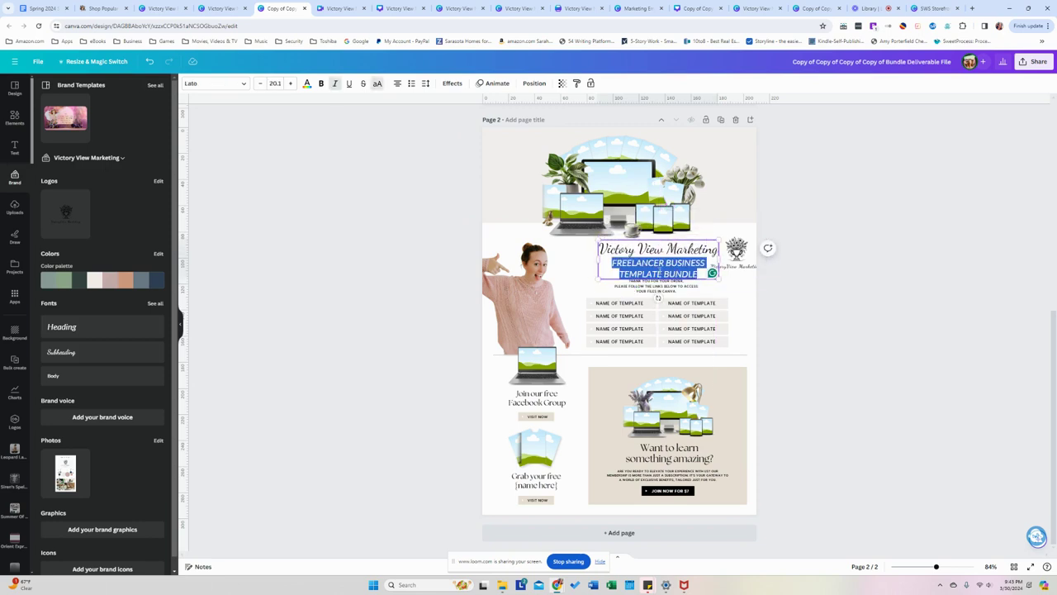
click(225, 83)
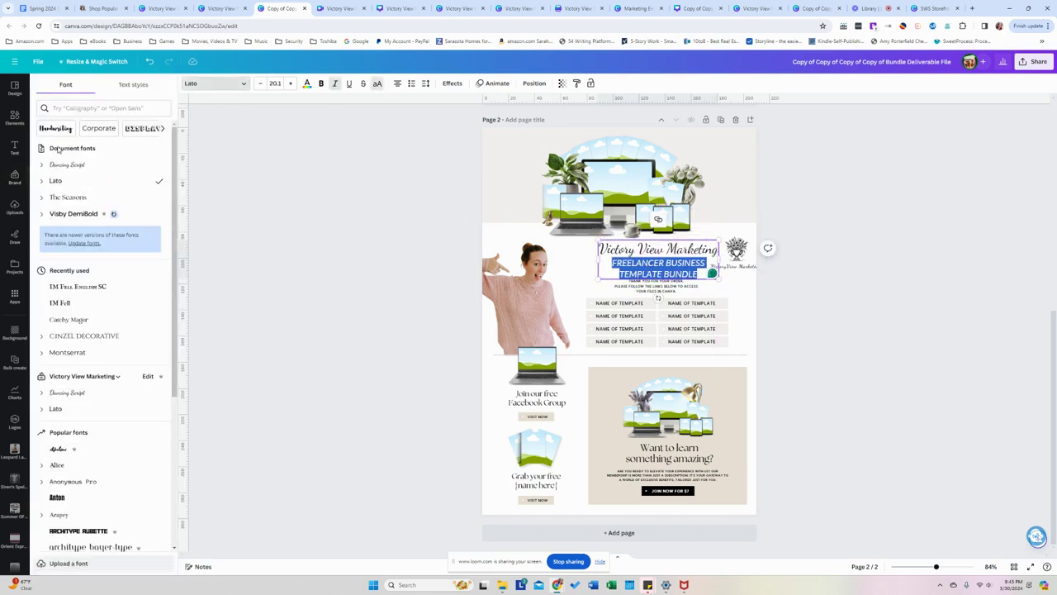
click(70, 200)
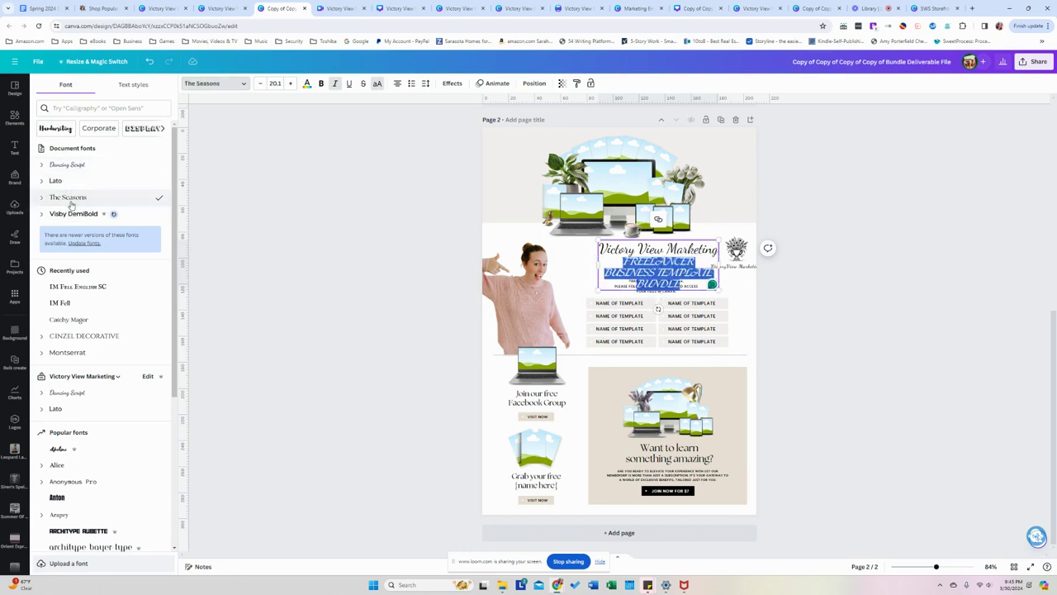
click(376, 84)
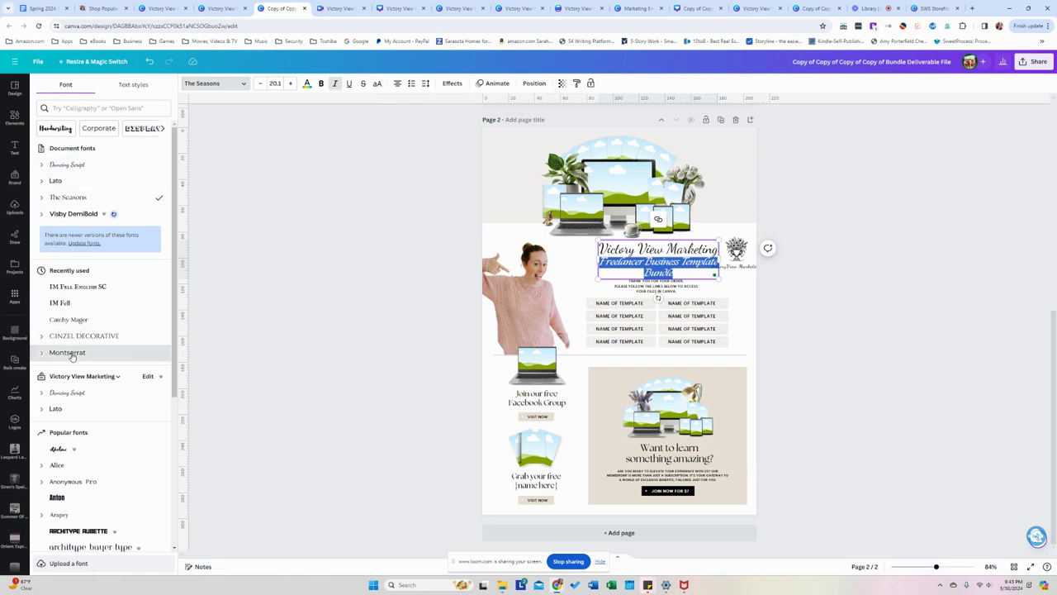
click(71, 354)
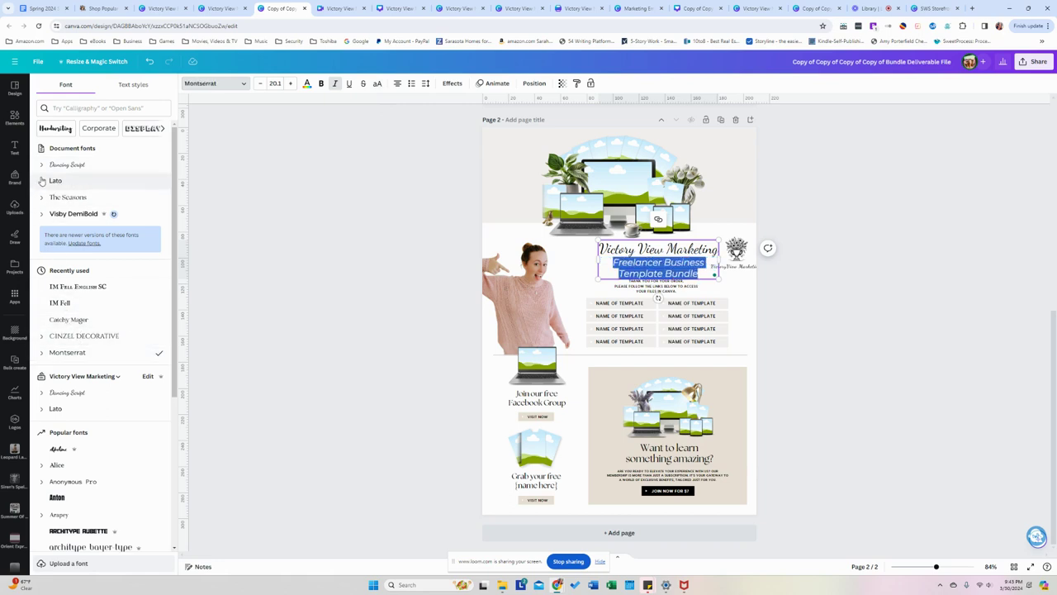
click(73, 183)
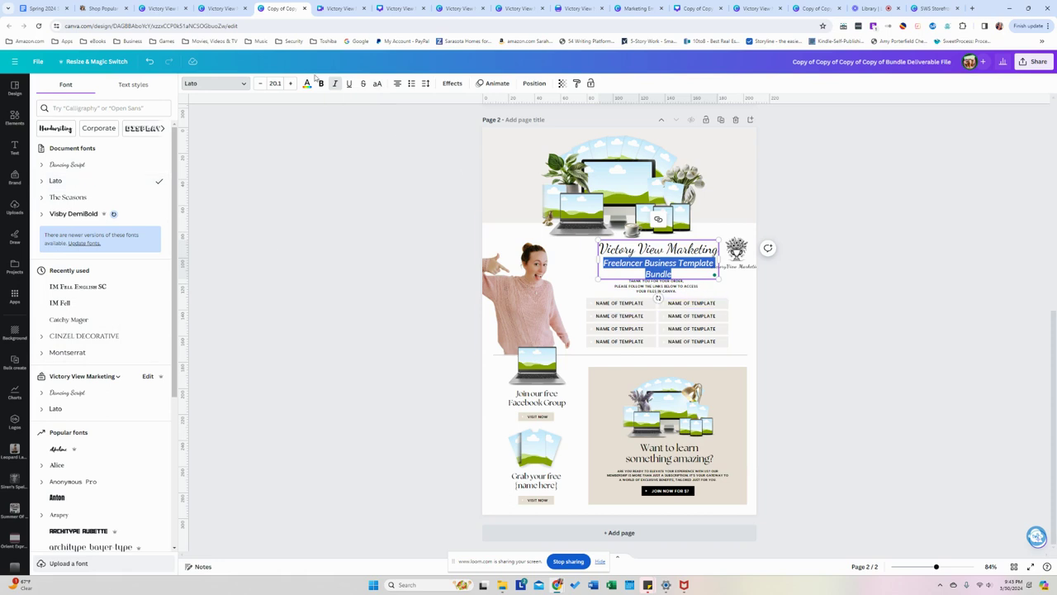
click(261, 84)
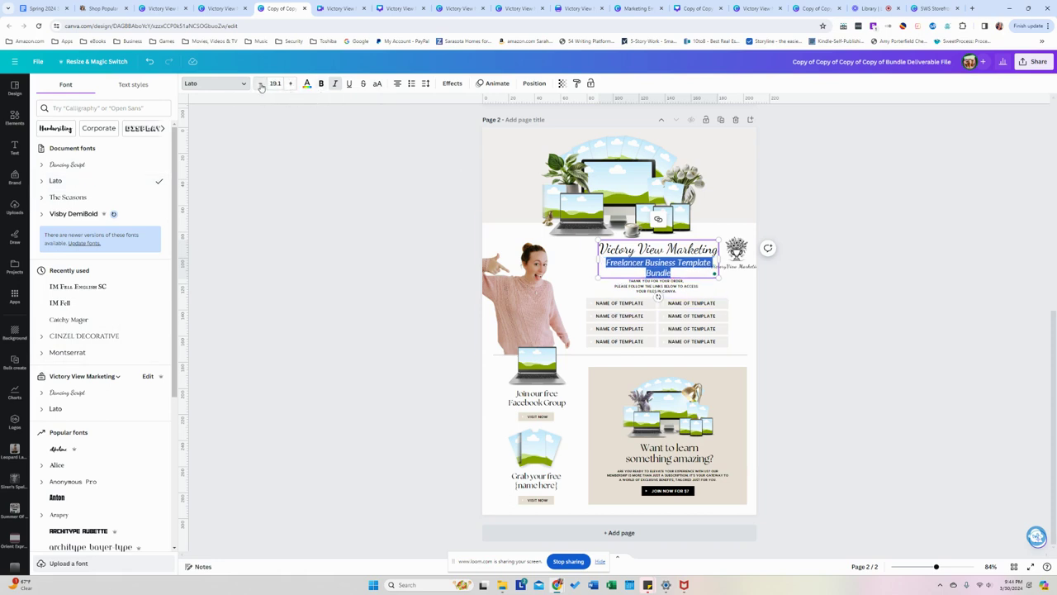
click(439, 238)
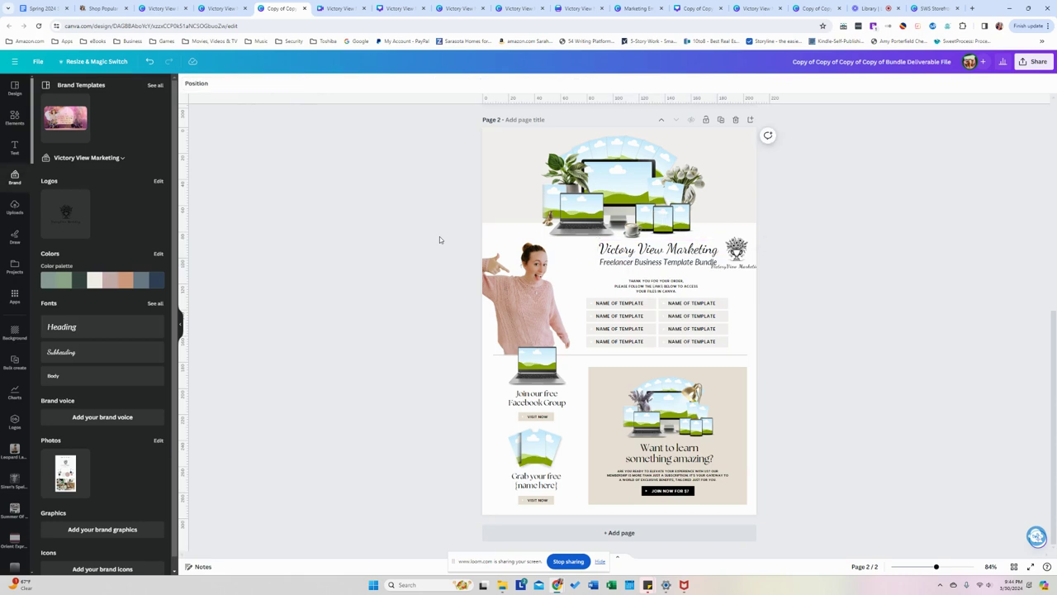
Crop the lettering off the bottom of the logo, leaving it about 32 mm high, and move the heading down to just above the thank-you text
click(733, 271)
drag(736, 283, 741, 264)
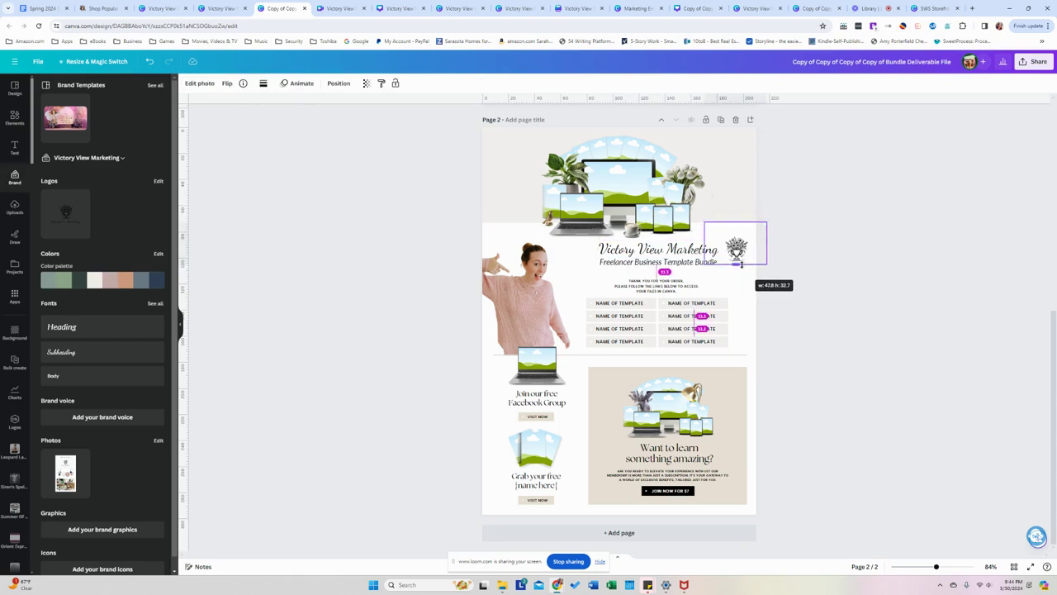
drag(658, 260, 658, 271)
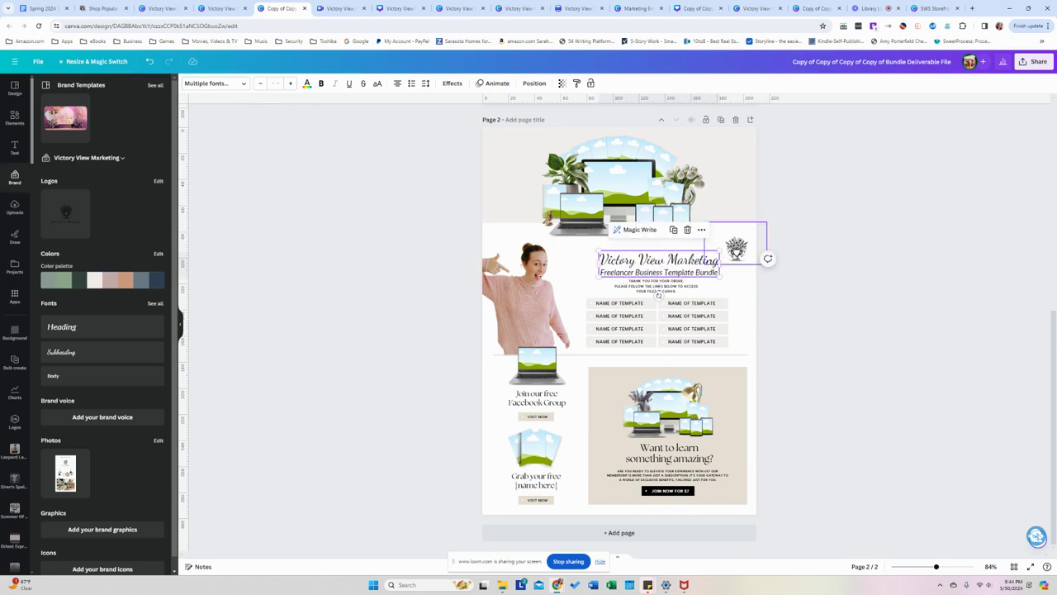
click(736, 256)
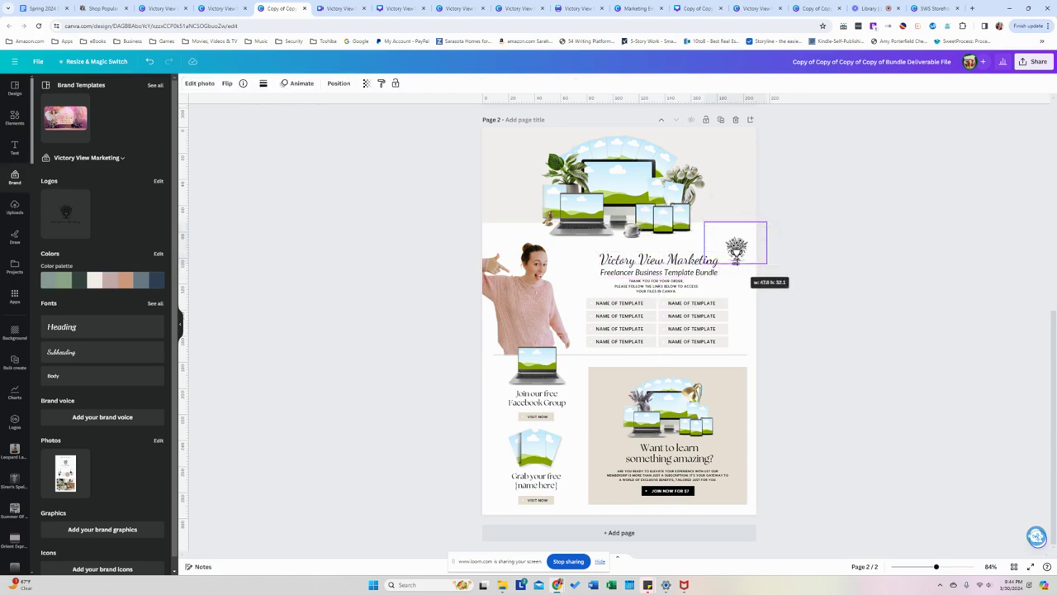
Center the cropped logo directly above the Victory View Marketing heading and deselect it
drag(735, 258, 660, 246)
click(820, 256)
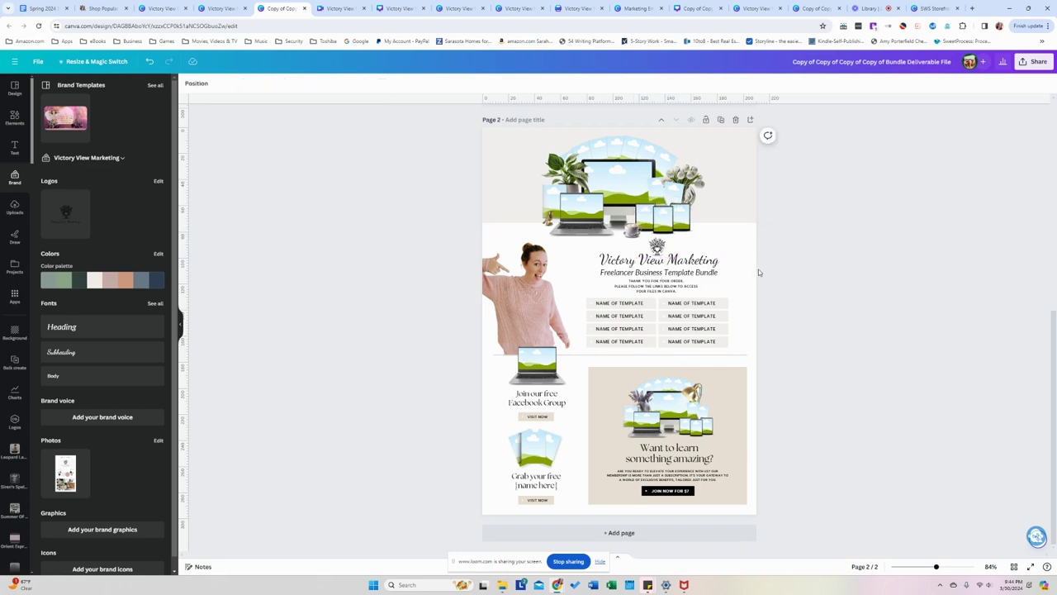
Leave the Pictures Of Me folder and search the projects for "outdoor" images
click(15, 268)
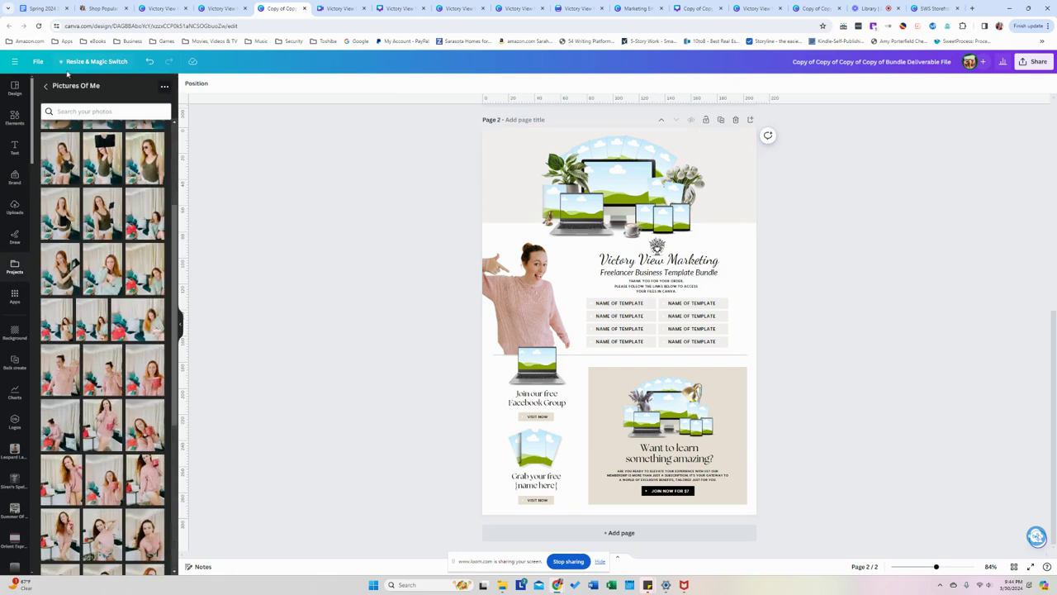
click(44, 86)
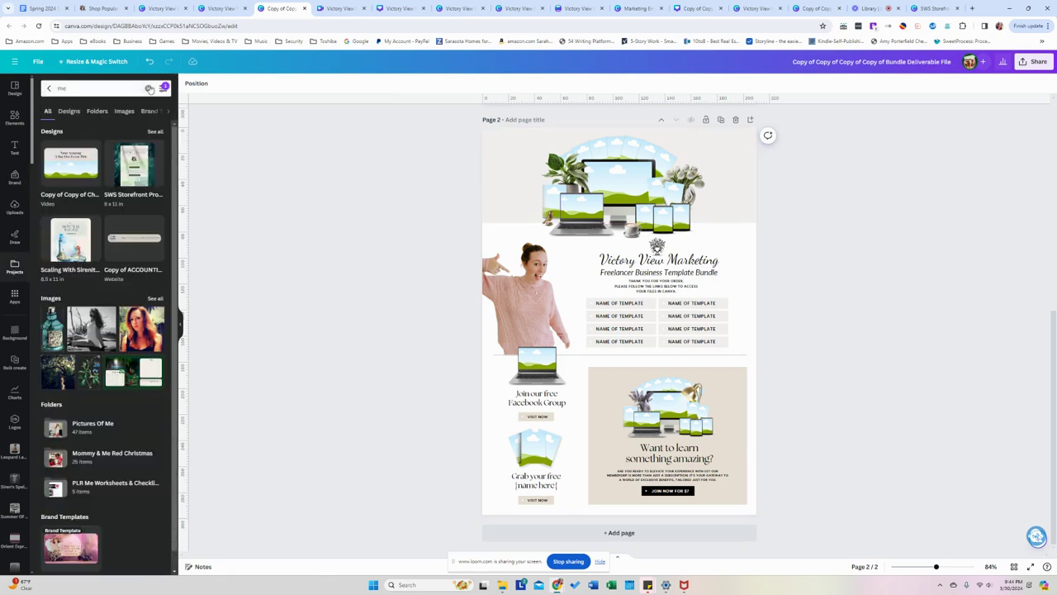
click(151, 88)
text(outdoor)
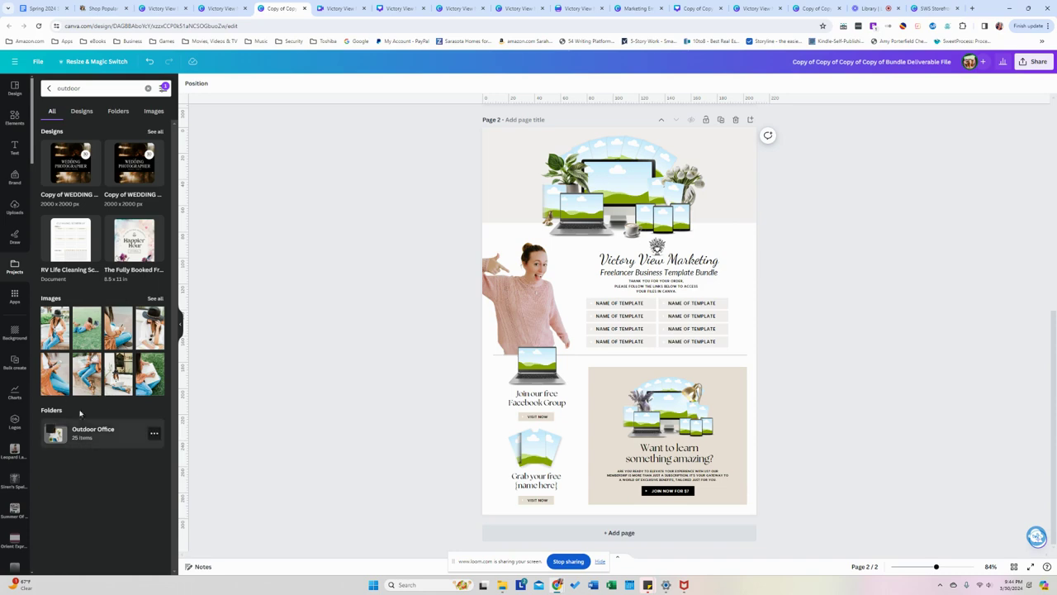
mouse_move(48, 348)
mouse_down()
mouse_move(496, 135)
mouse_move(545, 369)
mouse_move(630, 174)
mouse_move(582, 208)
mouse_move(528, 289)
mouse_move(50, 347)
mouse_up()
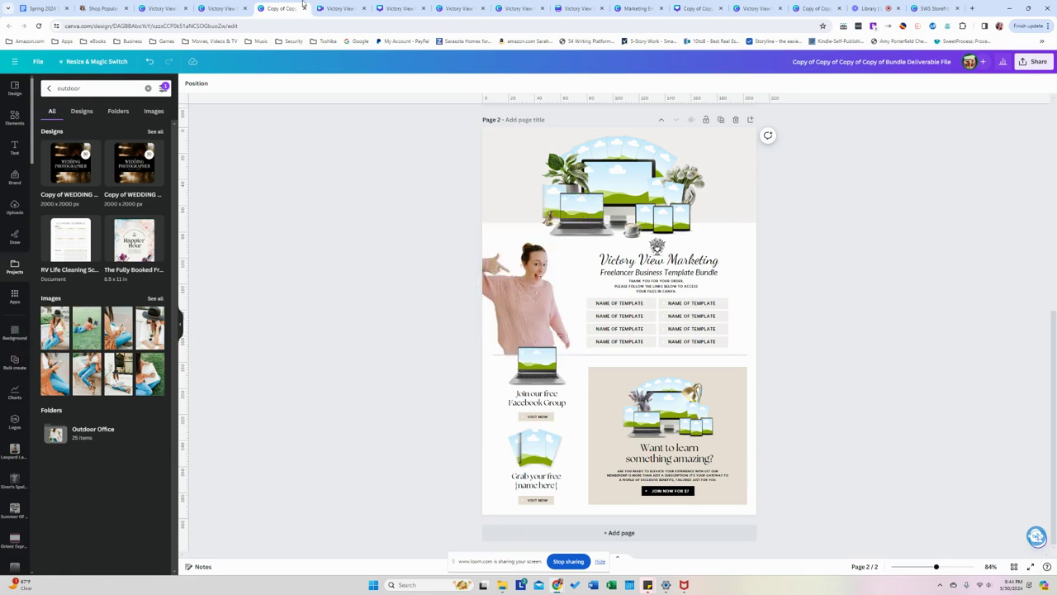
Download all pages of the Freelancer Pack of Event Cover Templates as PNG and save the zip in the Offer Suite Weekend Sprint Mini Course folder
click(322, 6)
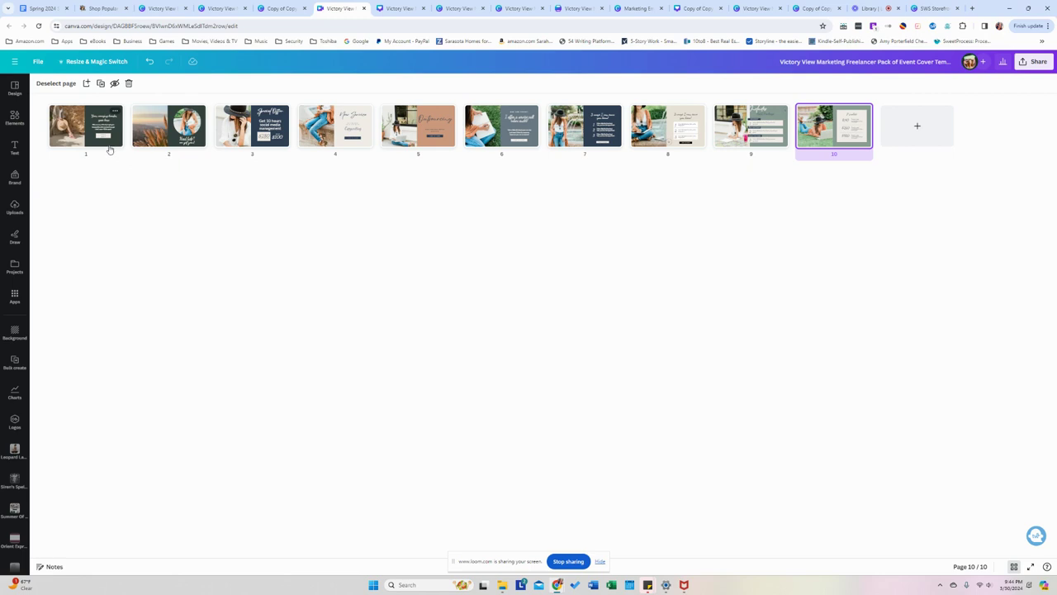
click(1045, 68)
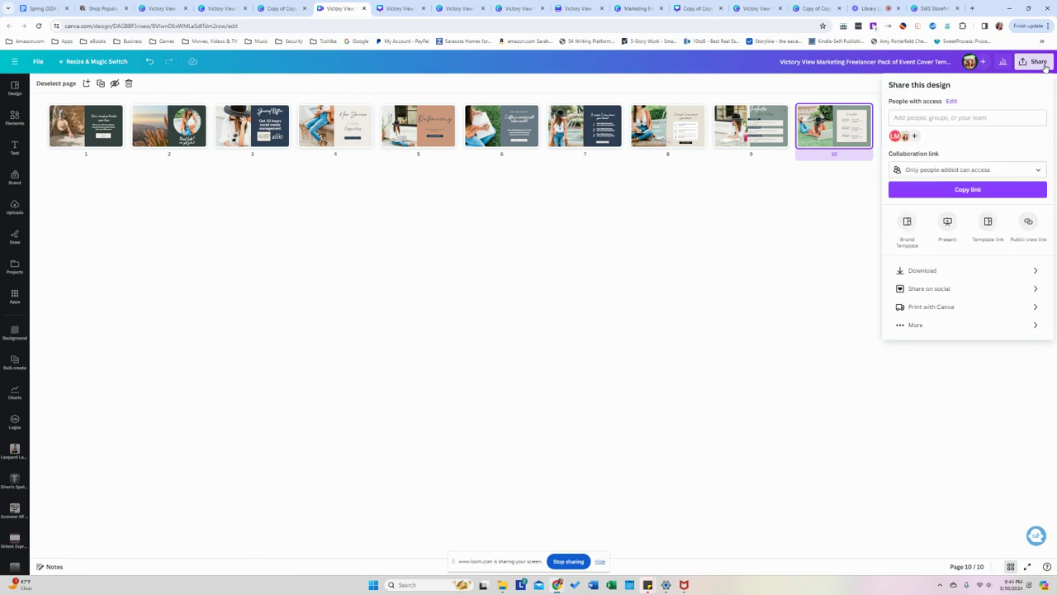
click(939, 270)
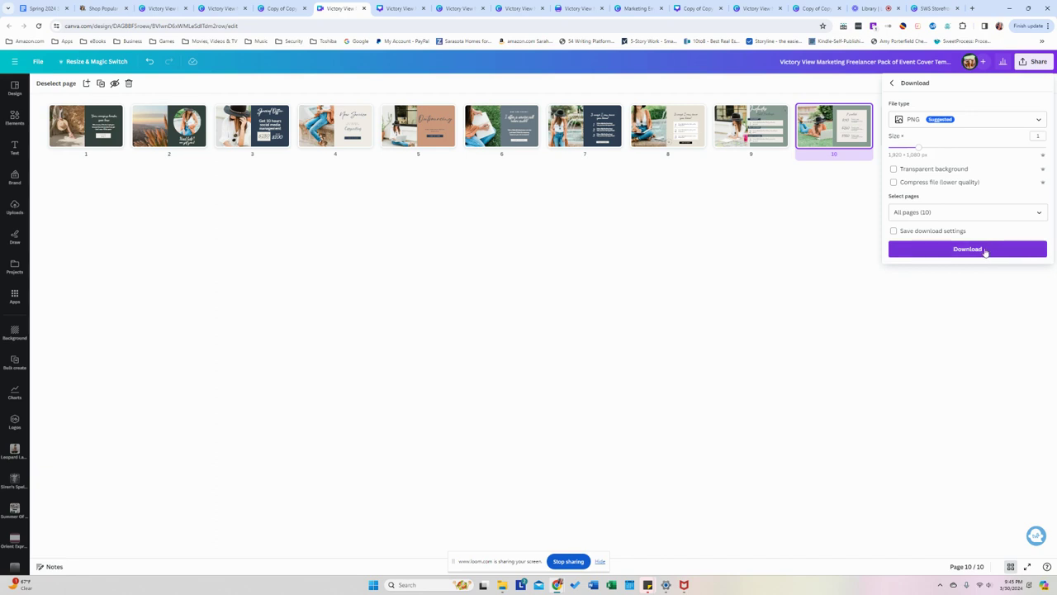
click(985, 249)
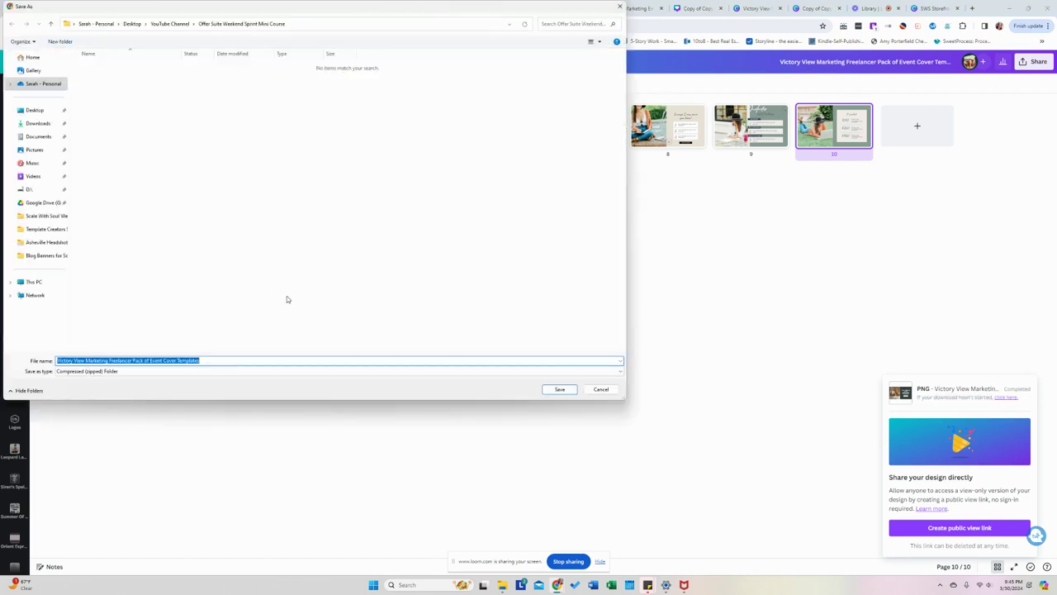
click(559, 389)
Download all pages of the Victory View Marketing Freelancer of Instagram Posts design as PNG and save the zip file
click(395, 10)
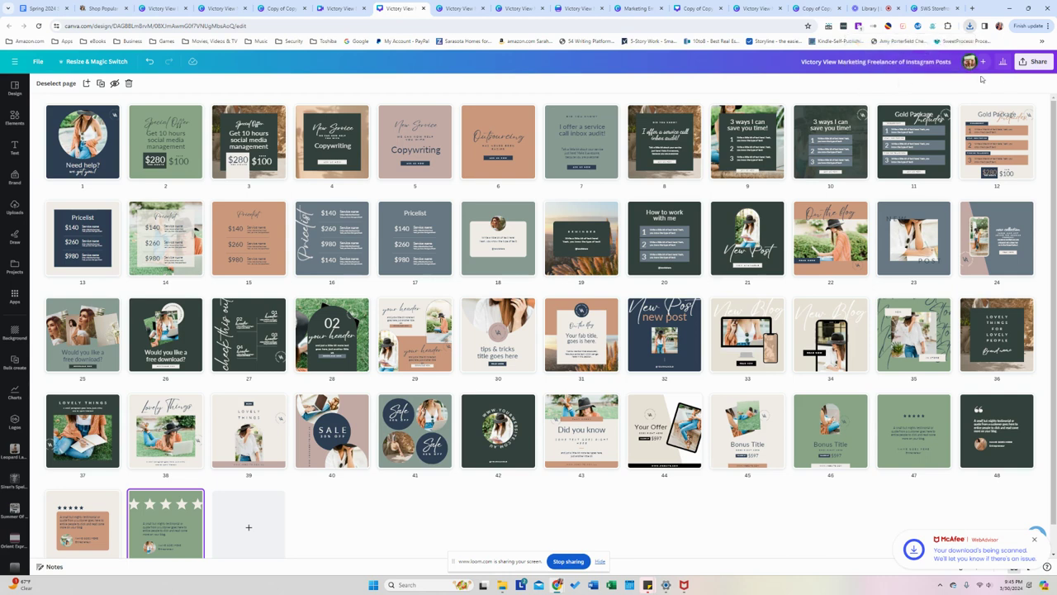
click(1032, 62)
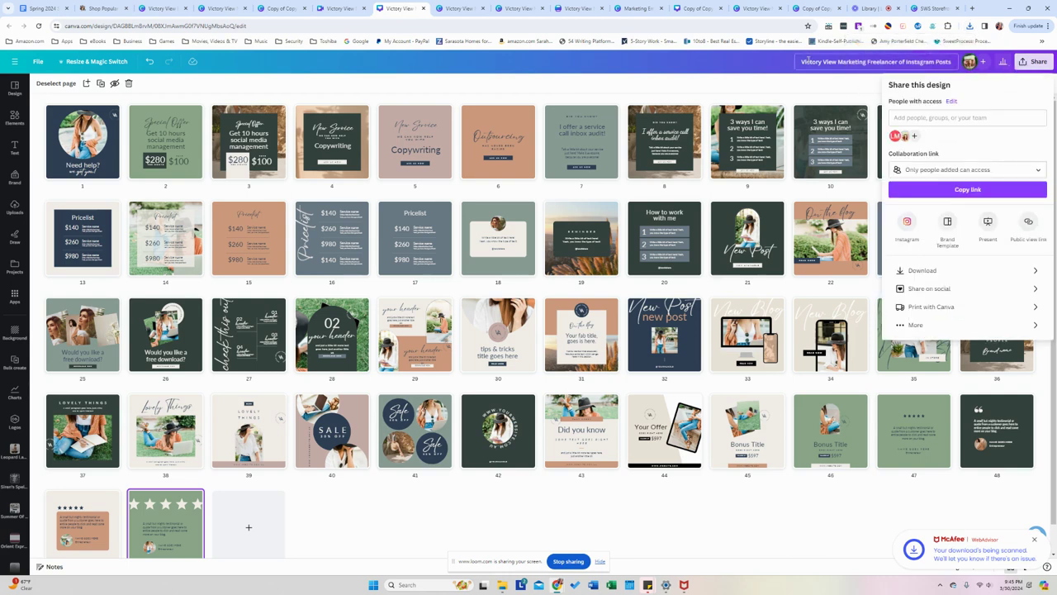
click(939, 271)
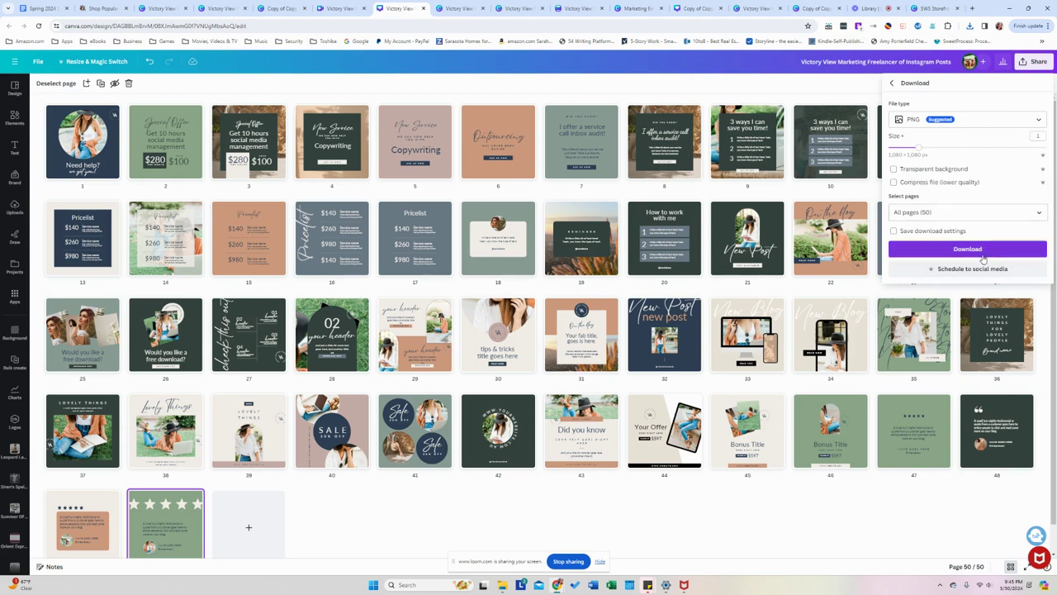
click(982, 255)
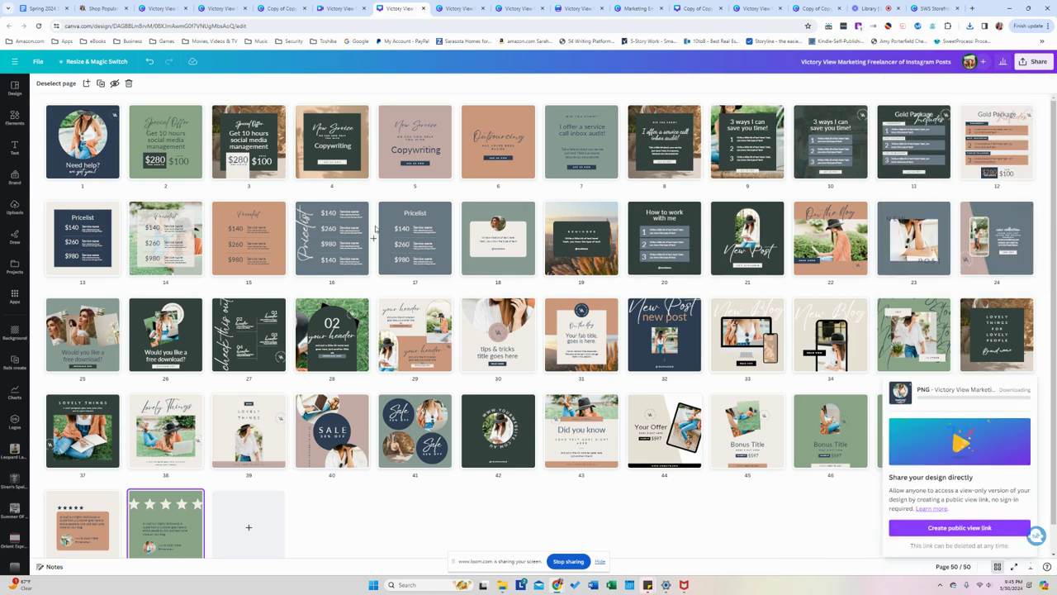
mouse_move(375, 229)
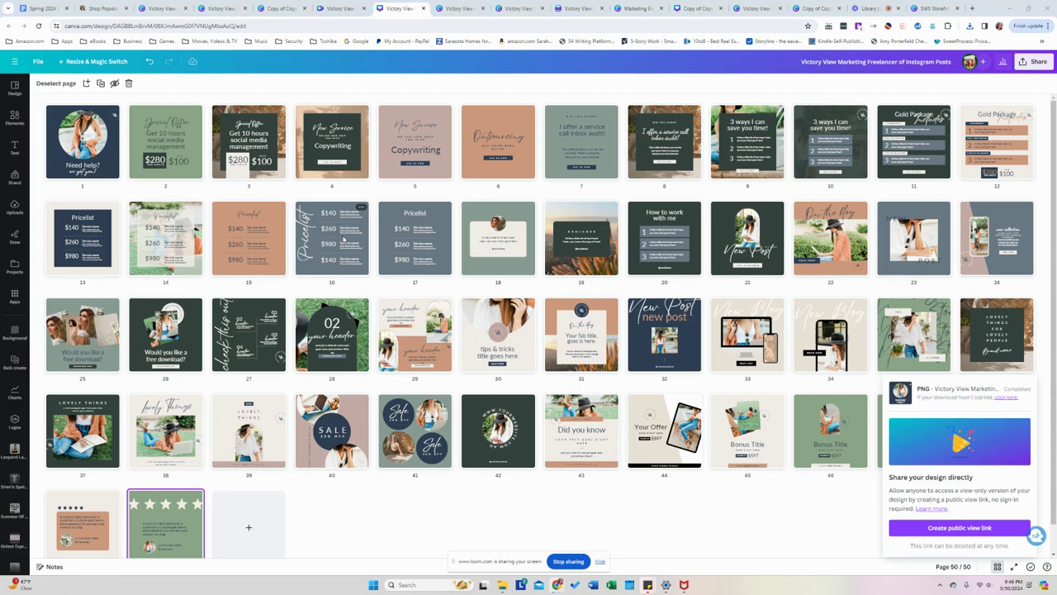
click(559, 389)
Reload the Victory View Marketing Email Newsletter Headers design, download all its pages as PNG and save the file
click(465, 8)
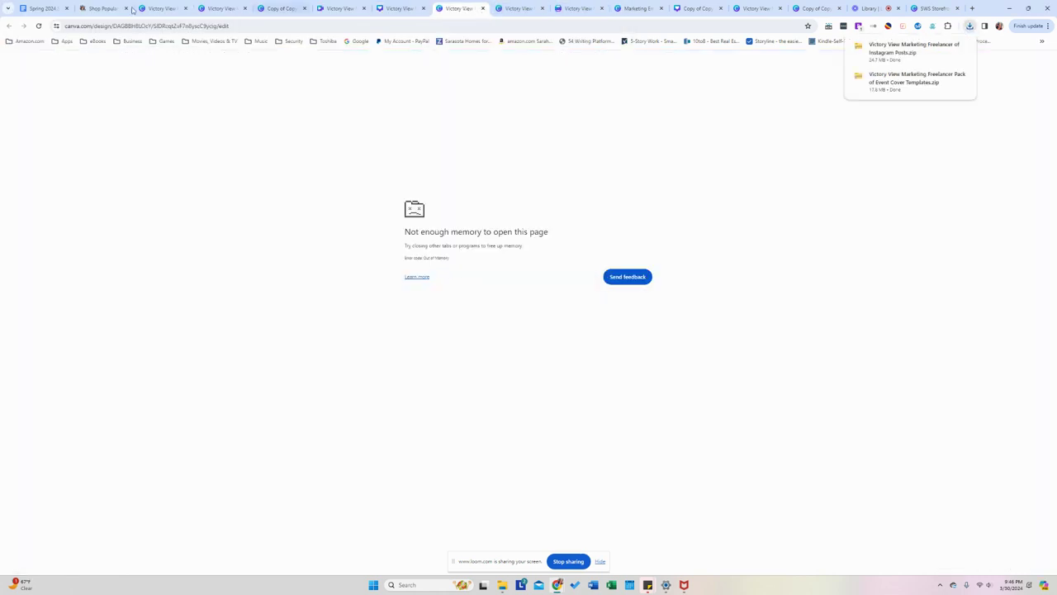
click(39, 26)
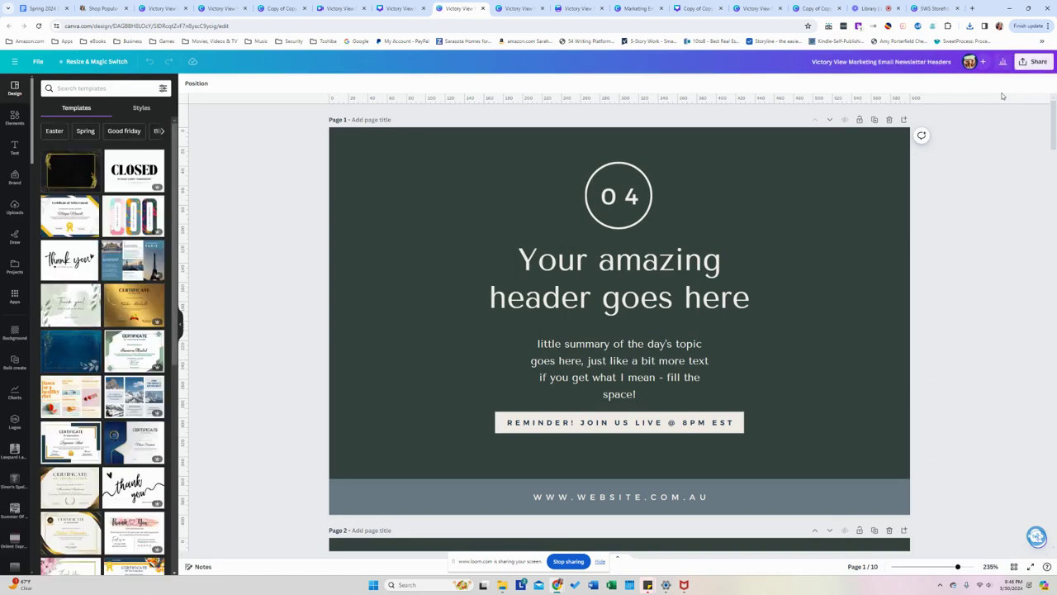
click(1032, 61)
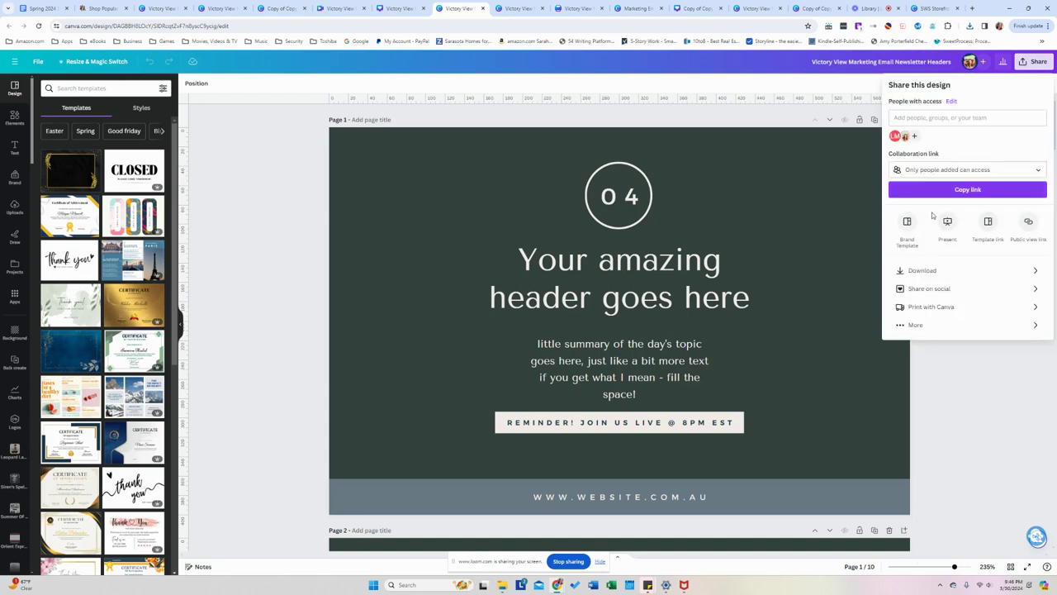
click(922, 271)
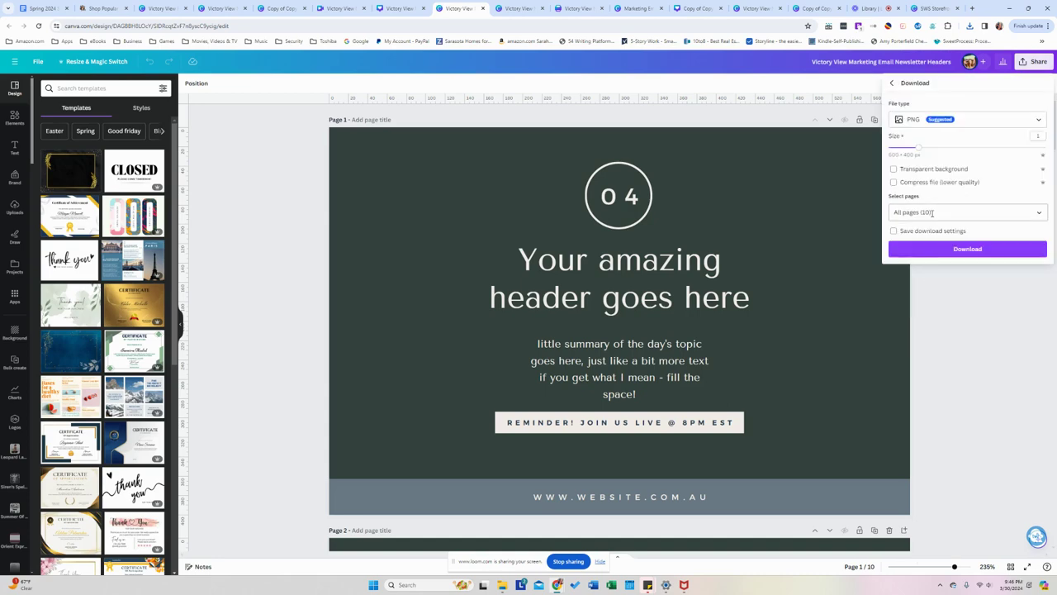
click(960, 250)
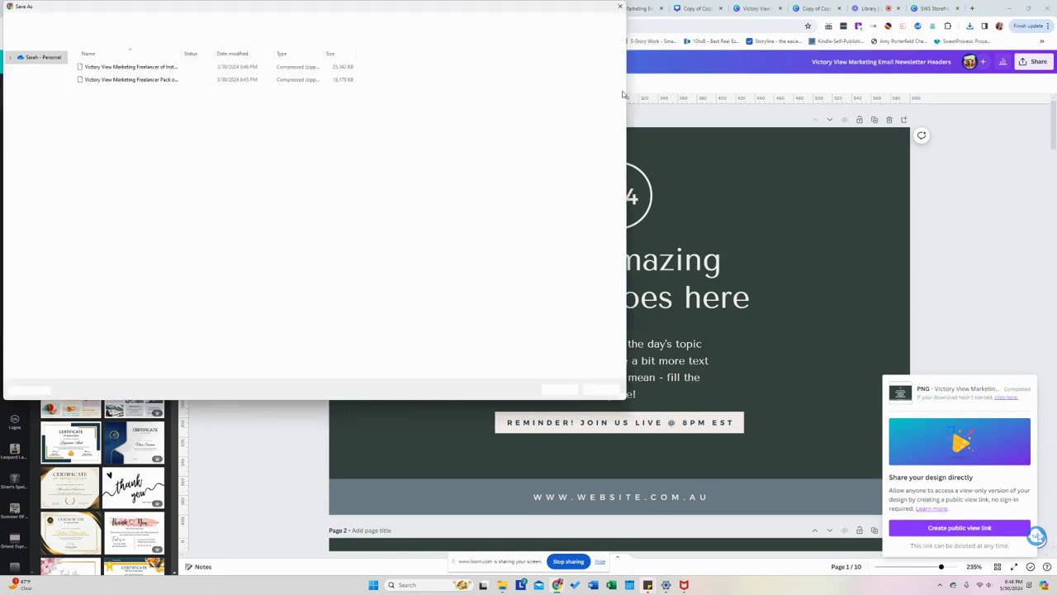
click(560, 389)
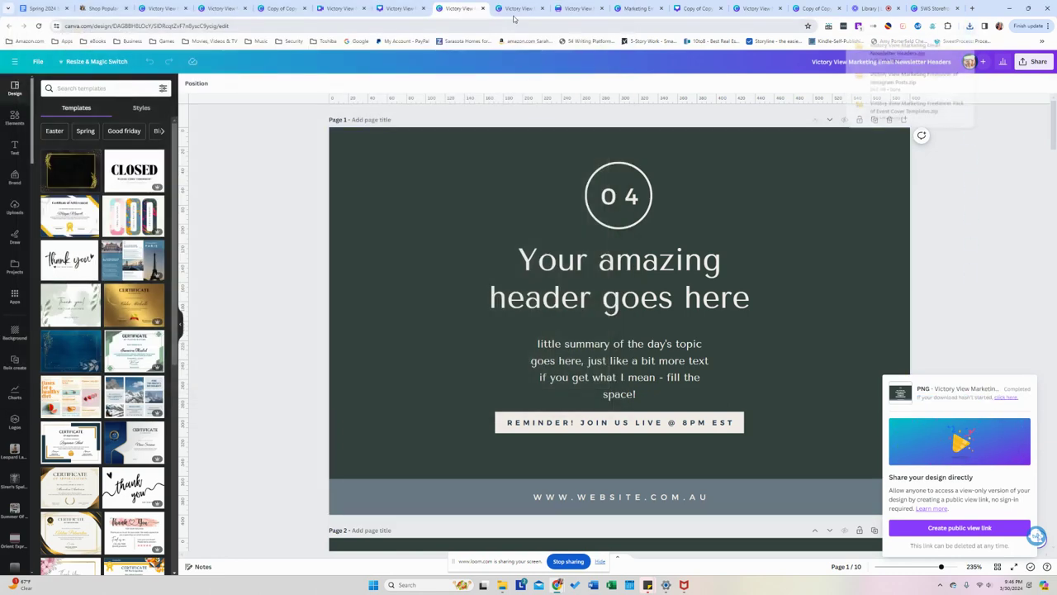
Reload the Victory View Marketing Freelancer Quick Links Landing Page design and download it as PNG
click(518, 8)
click(37, 25)
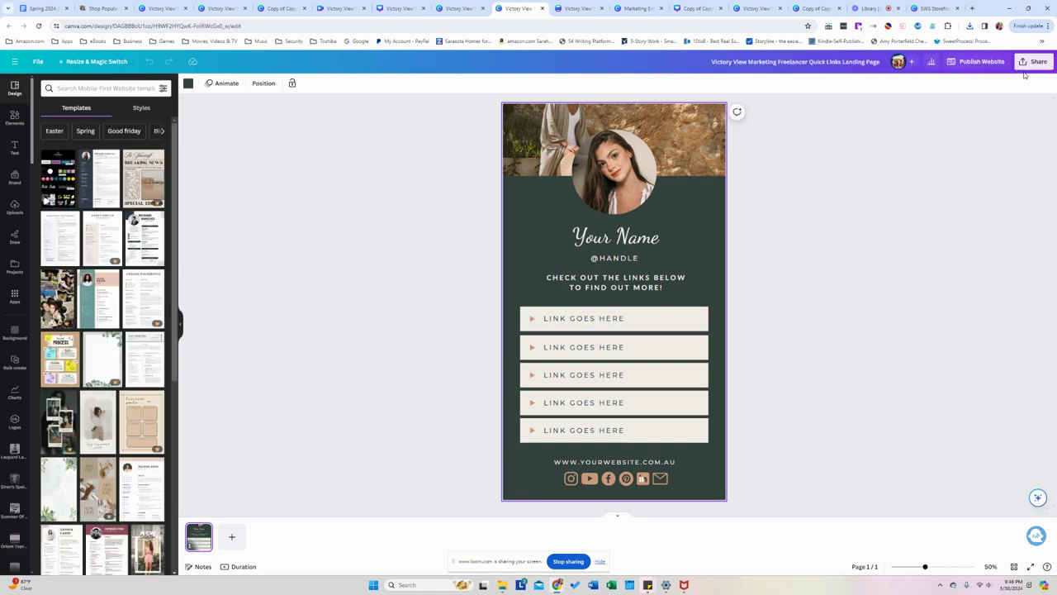
click(1032, 61)
click(916, 270)
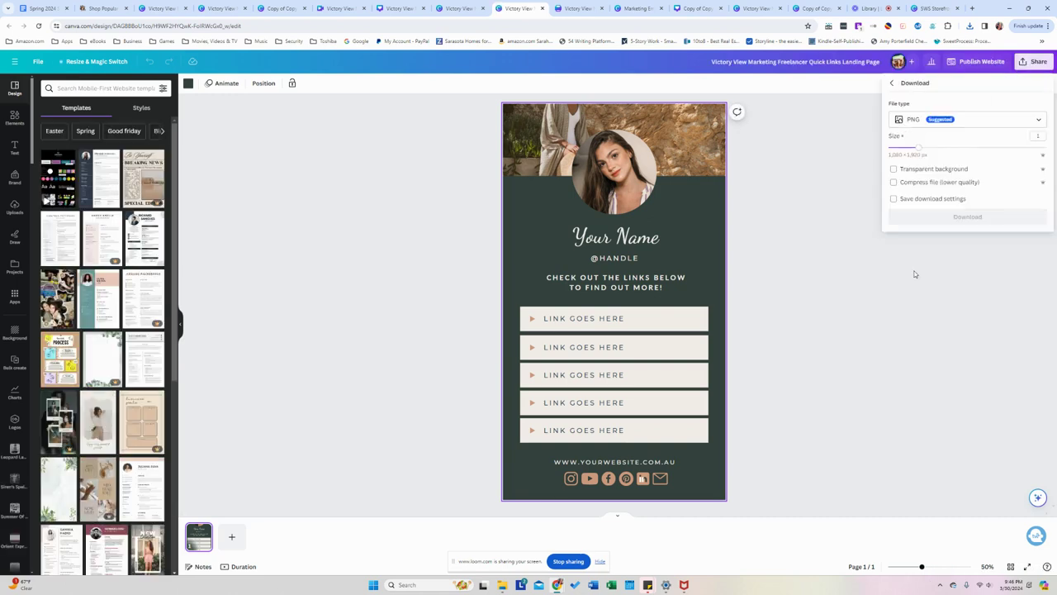
click(925, 220)
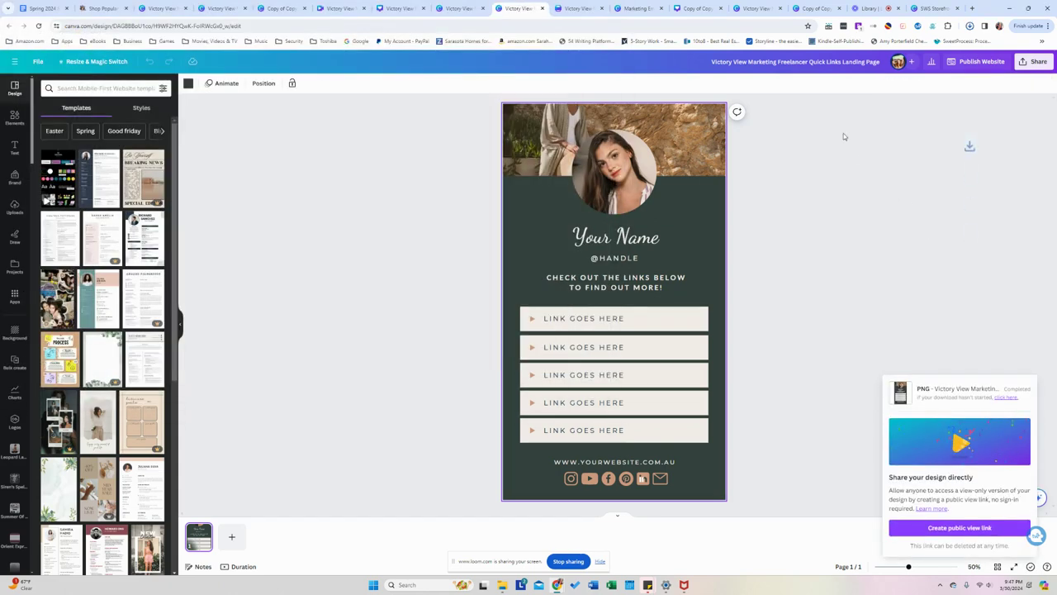
Reload the Freelancer Business Plan Template and copy the BUSINESS PLANNER and FREELANCE TEMPLATES text from its cover, without the logo
click(579, 9)
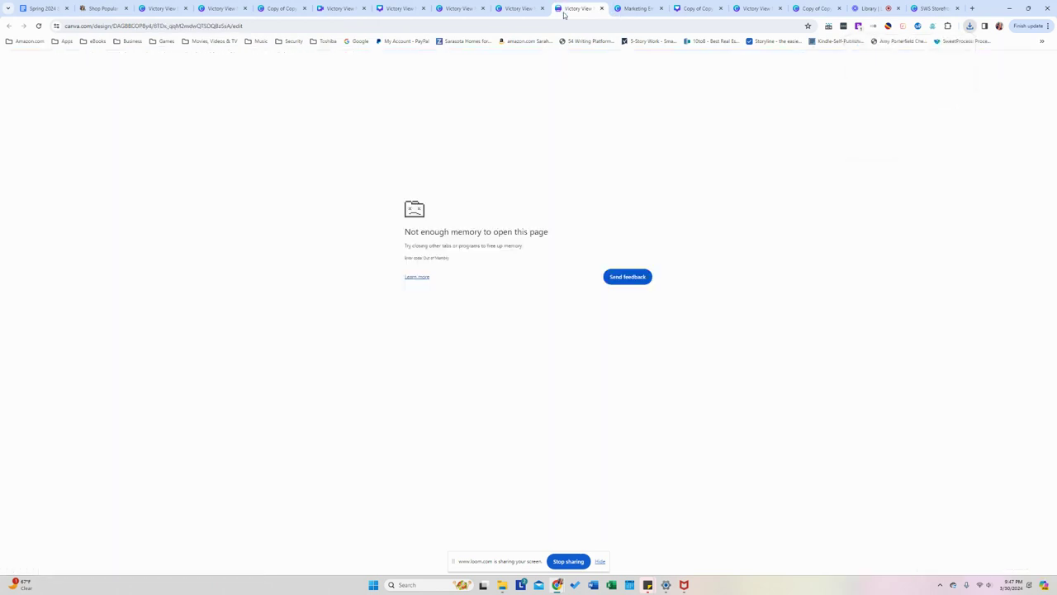
click(38, 25)
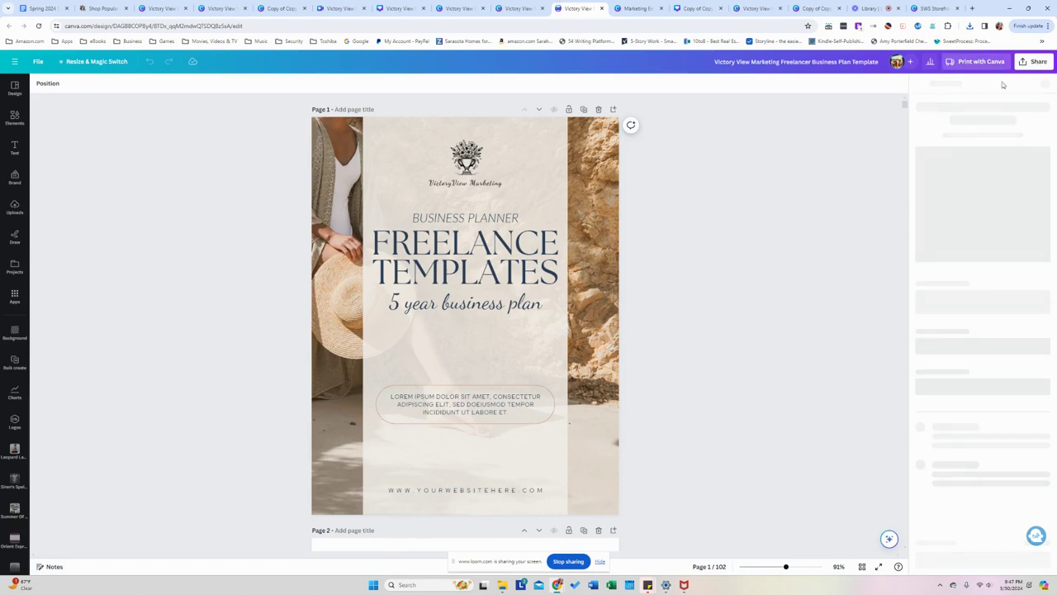
click(490, 221)
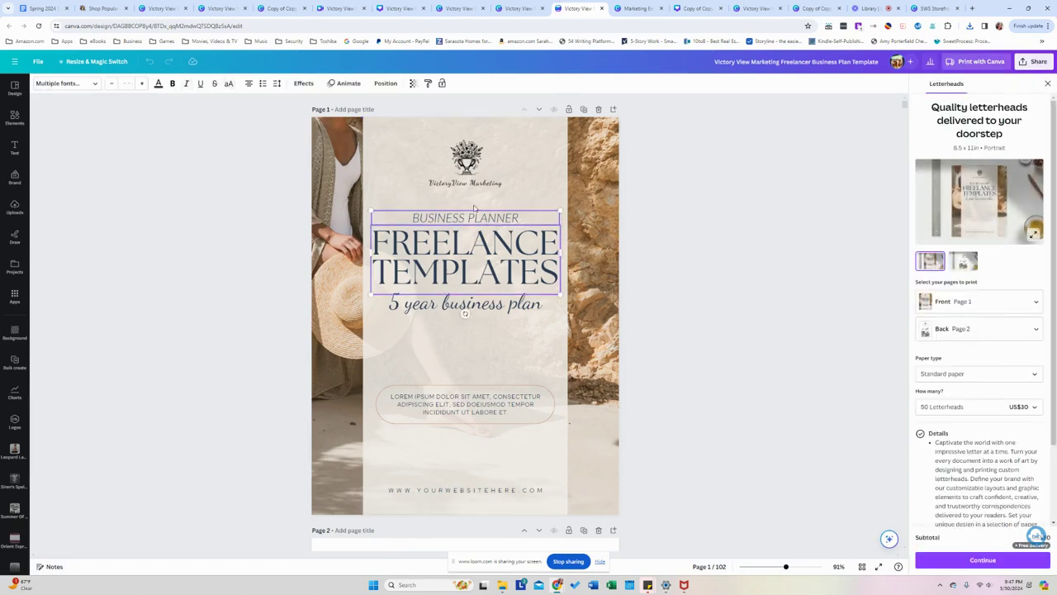
shift+click(469, 187)
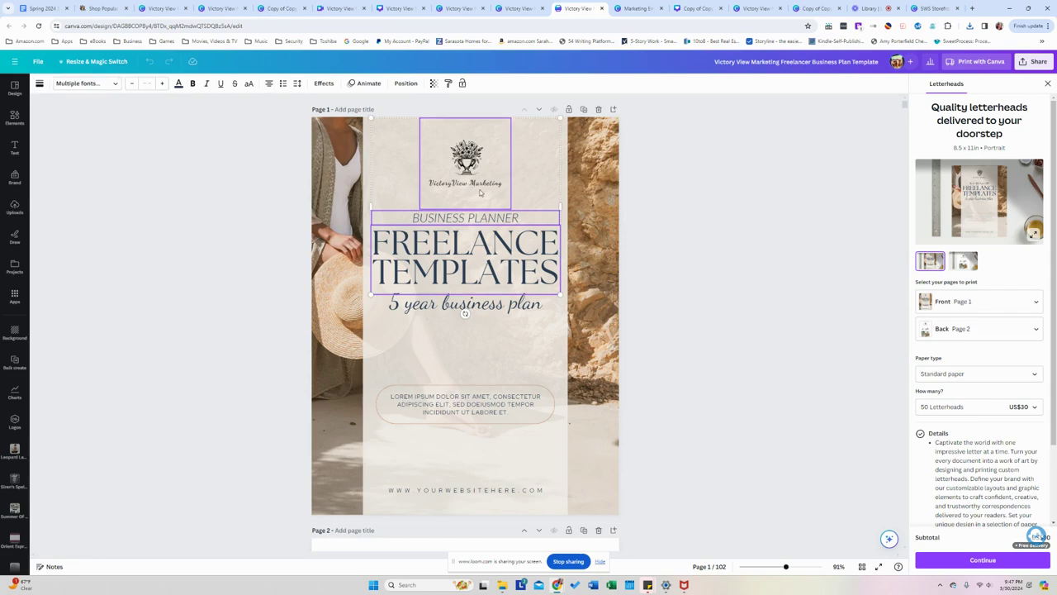
shift+click(480, 192)
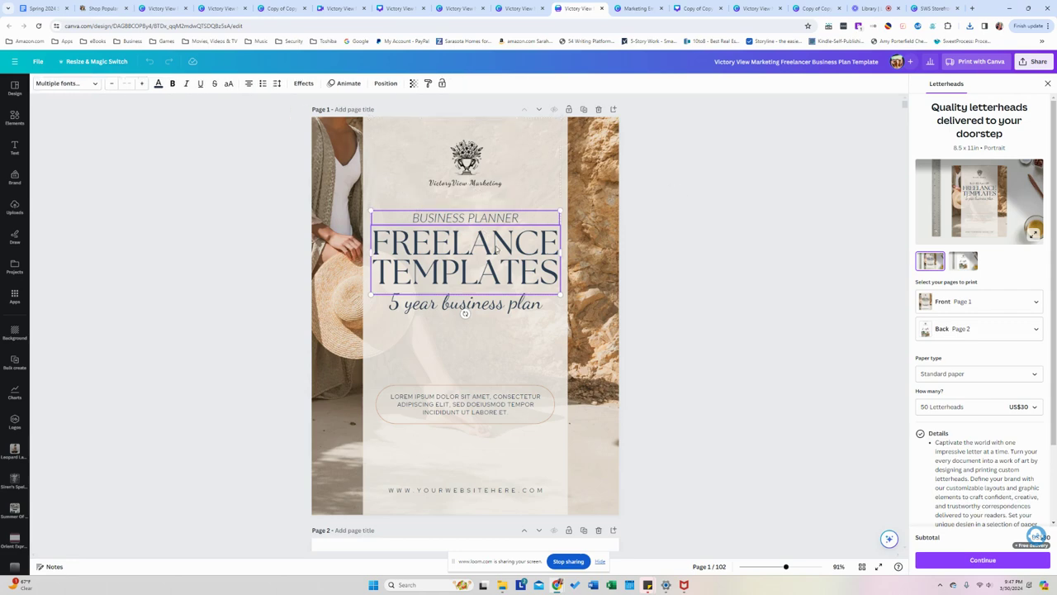
In the Bundle Deliverable design, replace the Victory View Marketing heading and bundle name with the copied business planner title text
click(178, 9)
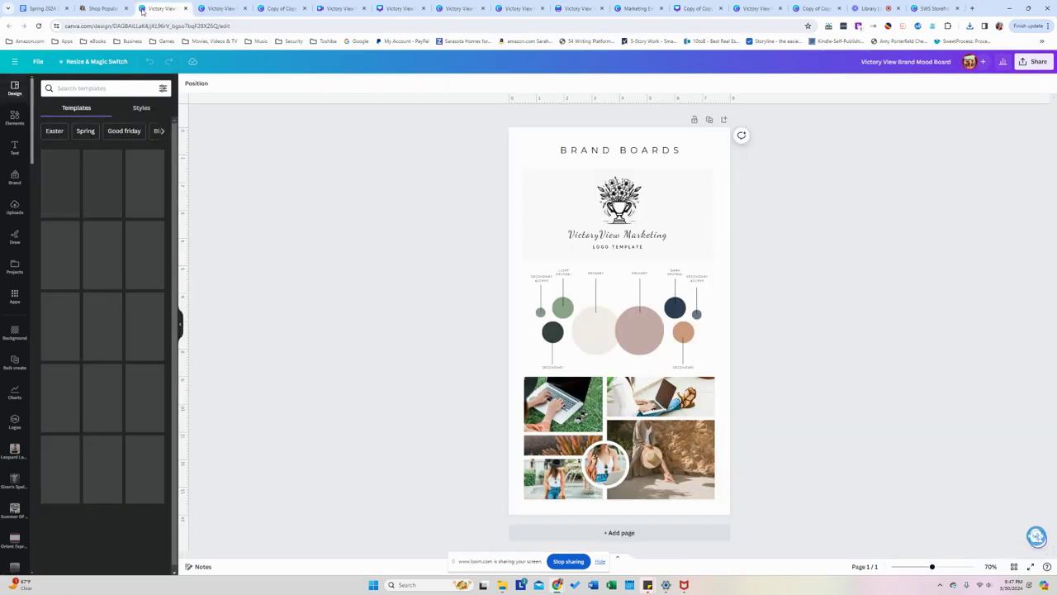
click(222, 9)
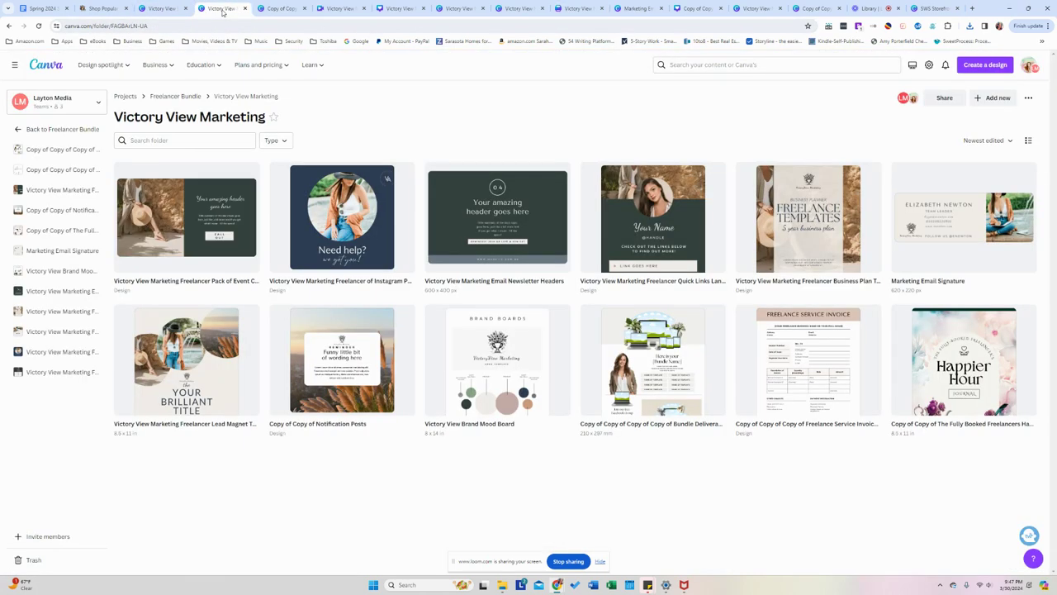
click(281, 9)
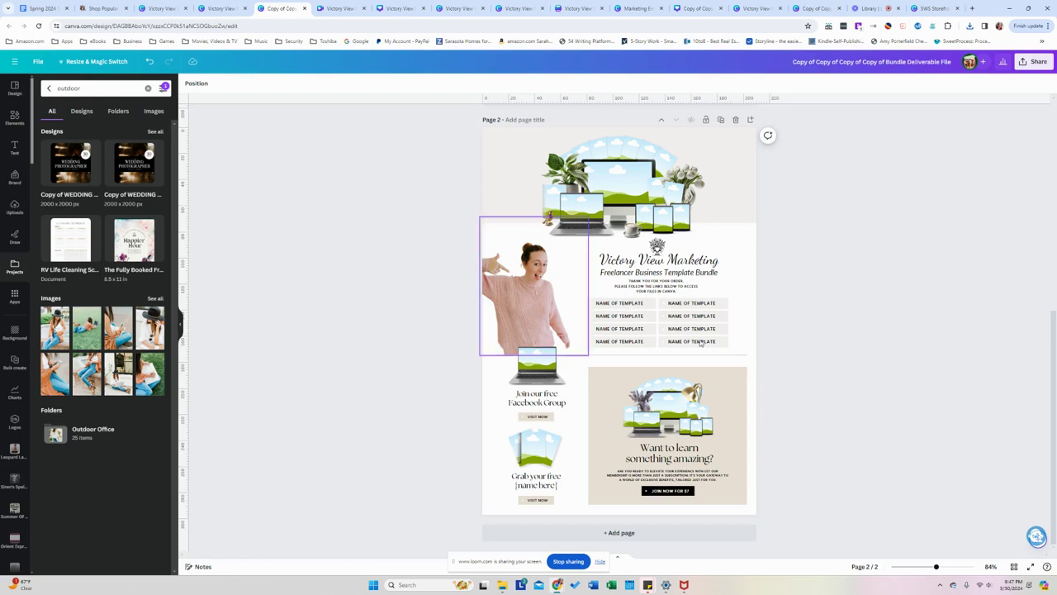
click(696, 262)
key(Delete)
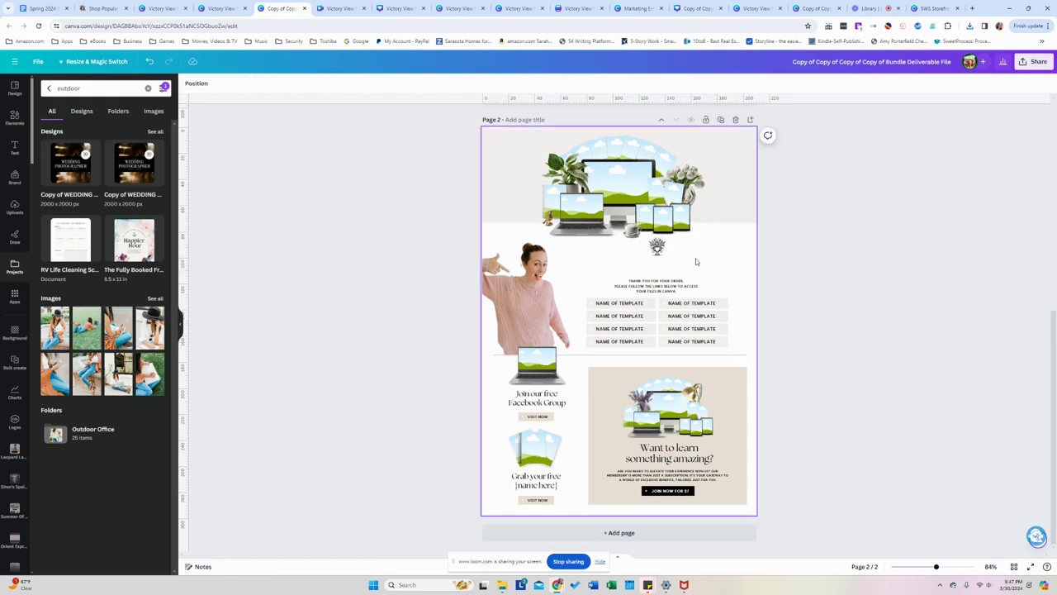
key(ctrl+z)
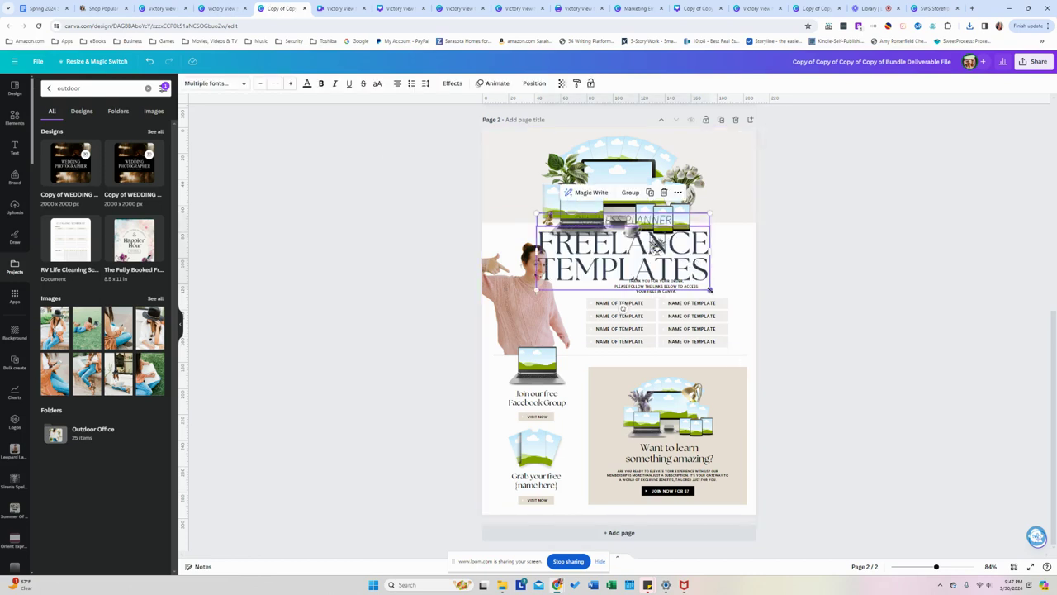
Shrink the pasted title to fit just above the thank-you text and move the logo to the right of it
drag(708, 287, 674, 271)
click(659, 241)
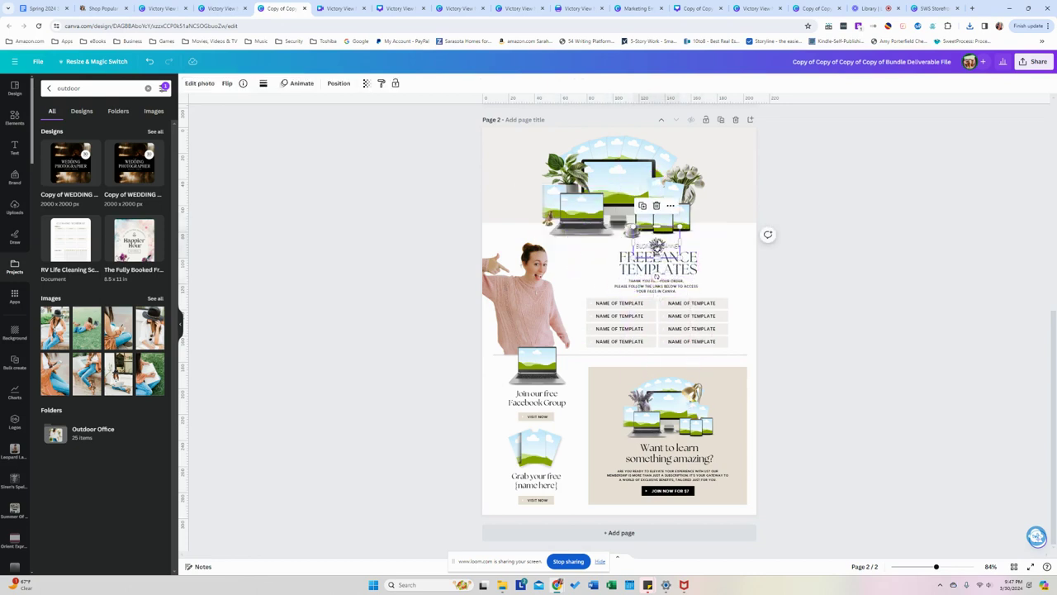
drag(657, 246, 720, 247)
Set the font of the thank-you text above the template list to Lato
click(673, 289)
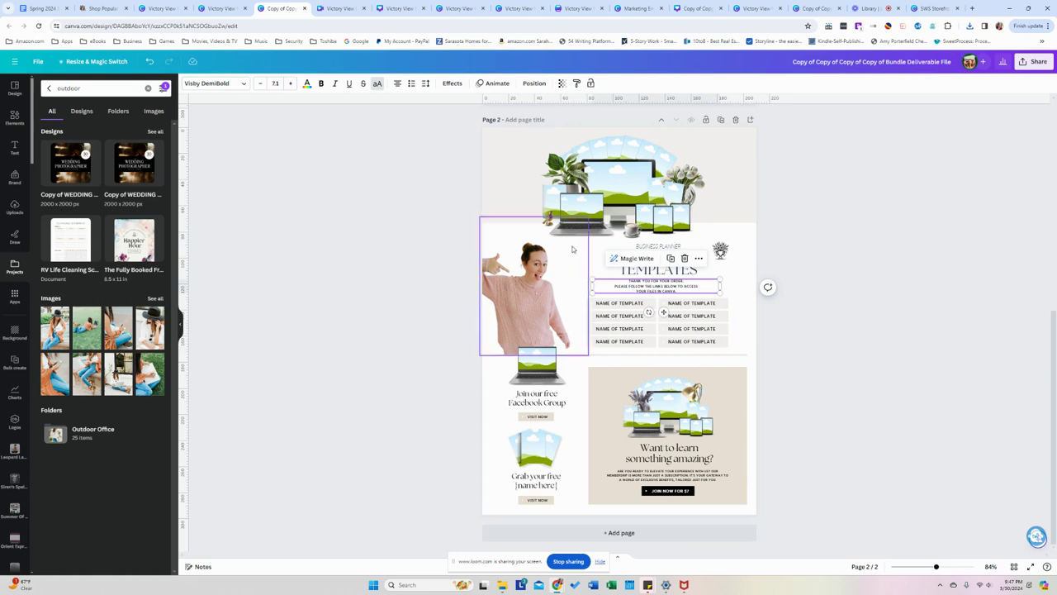
click(213, 84)
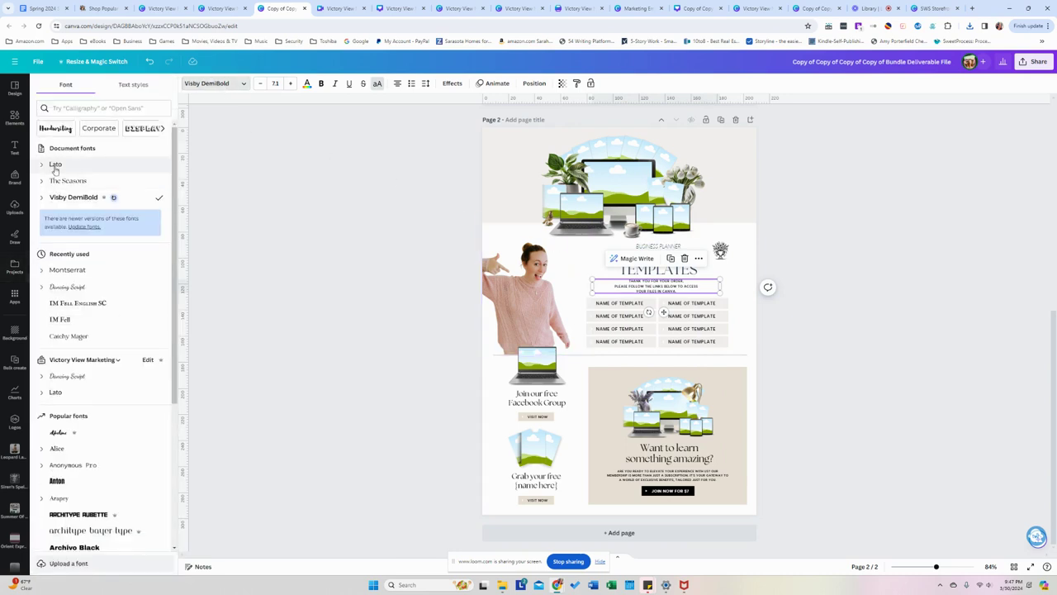
click(54, 164)
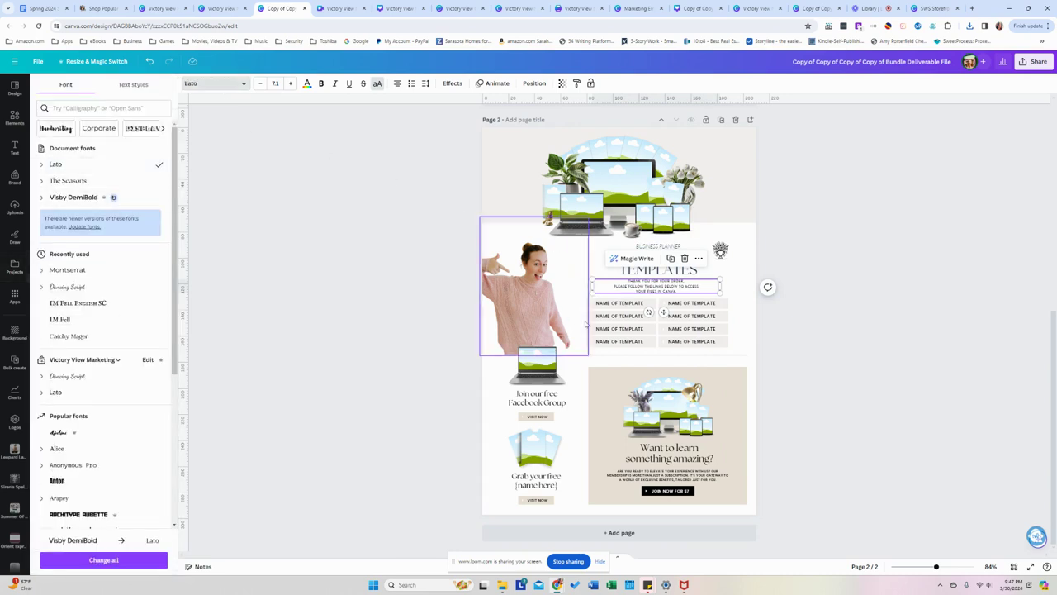
click(816, 322)
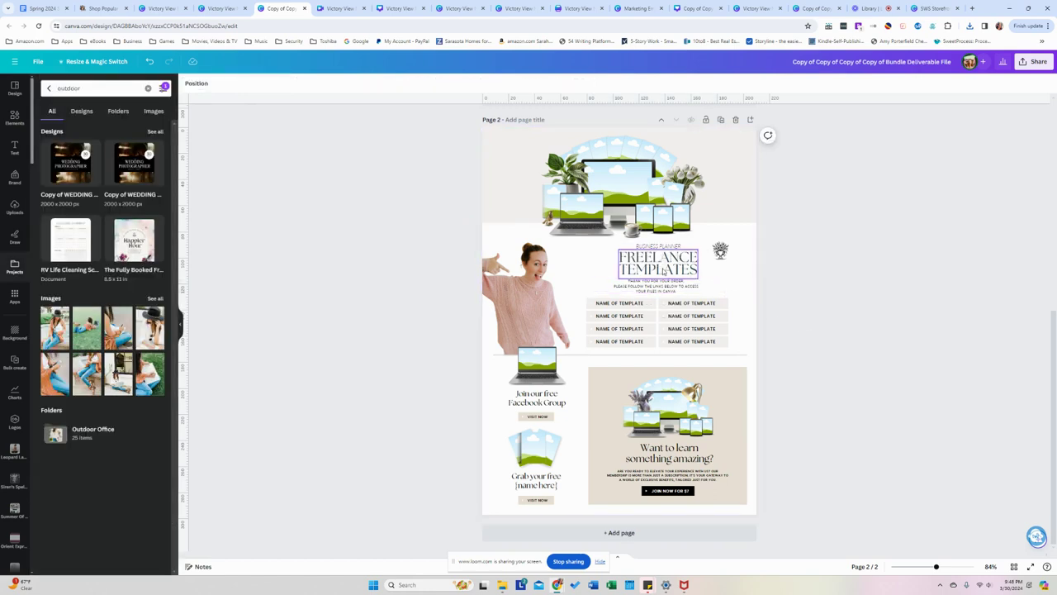
Reduce the font size of the FREELANCE TEMPLATES title by four steps
click(663, 271)
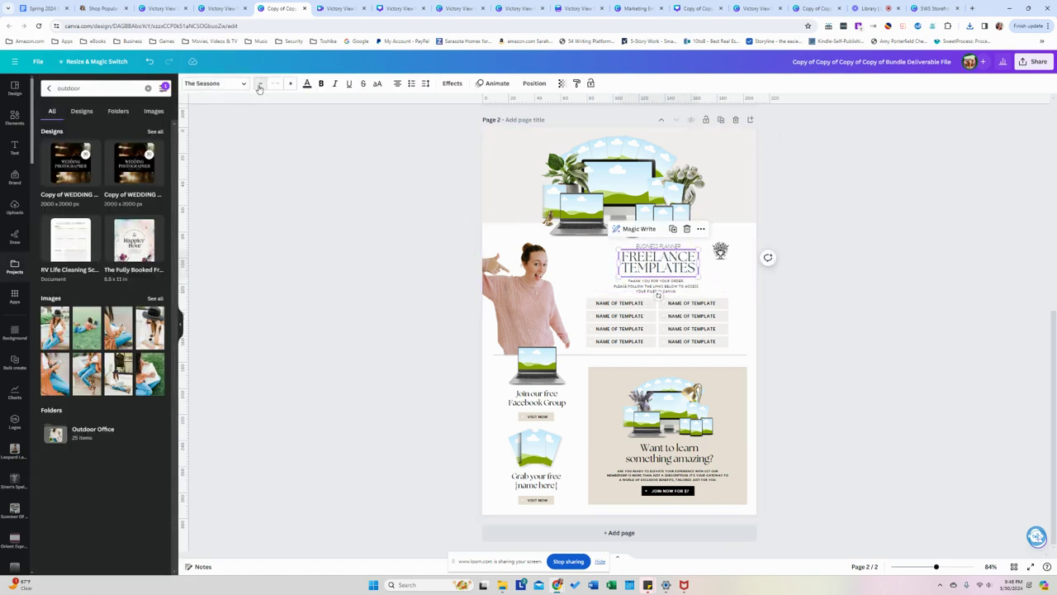
click(258, 88)
click(259, 89)
click(258, 89)
click(258, 89)
click(694, 279)
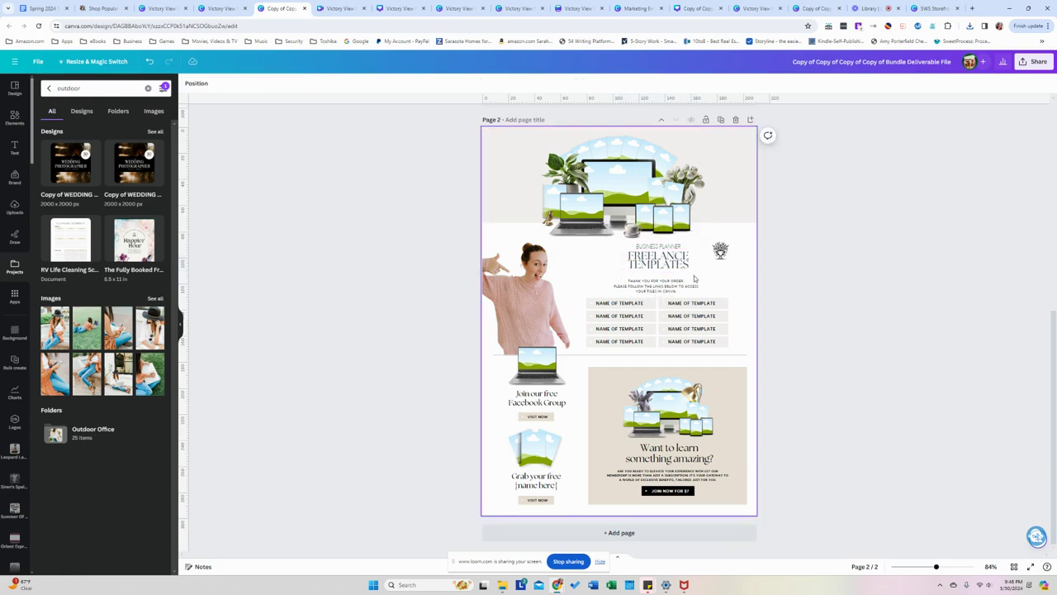
Move the two title lines down close to the thank-you text and centre the logo above them
drag(659, 249, 654, 256)
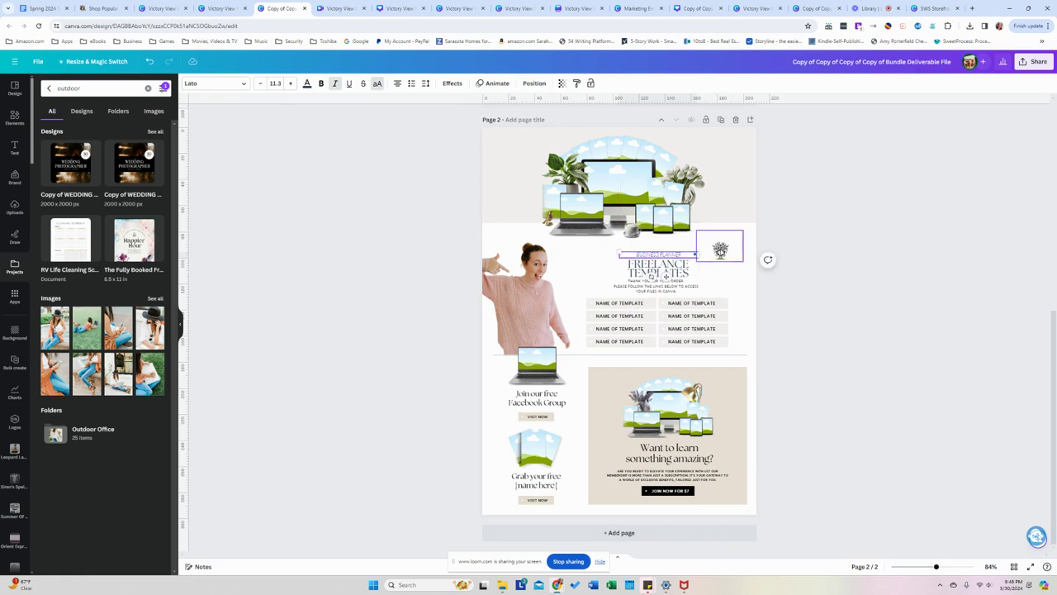
drag(720, 250, 667, 246)
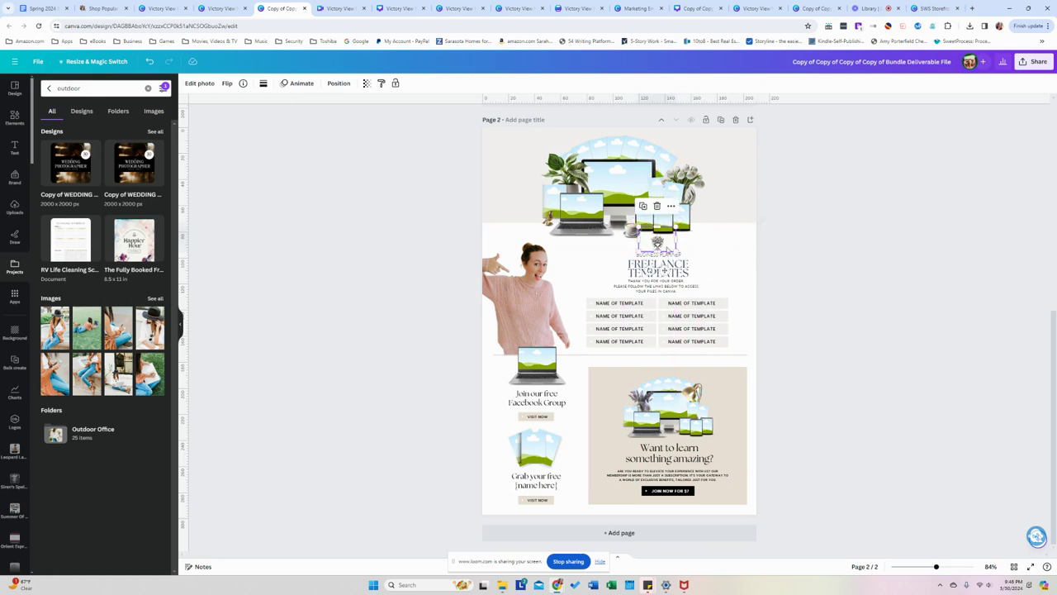
click(833, 270)
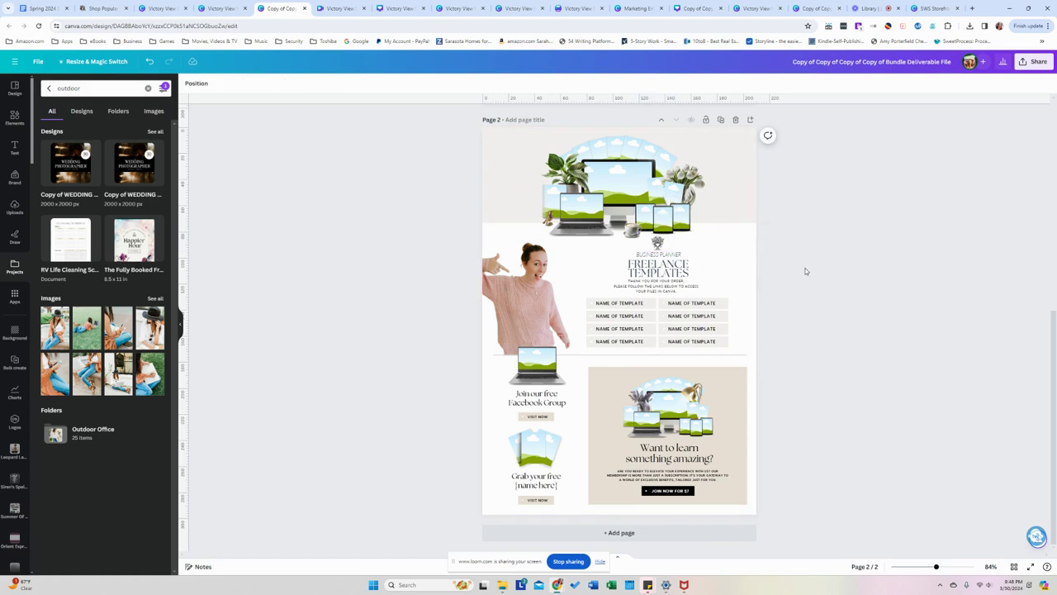
Replace the BUSINESS PLANNER line with VICTORY VIEW COLLECTION
click(658, 254)
double_click(658, 254)
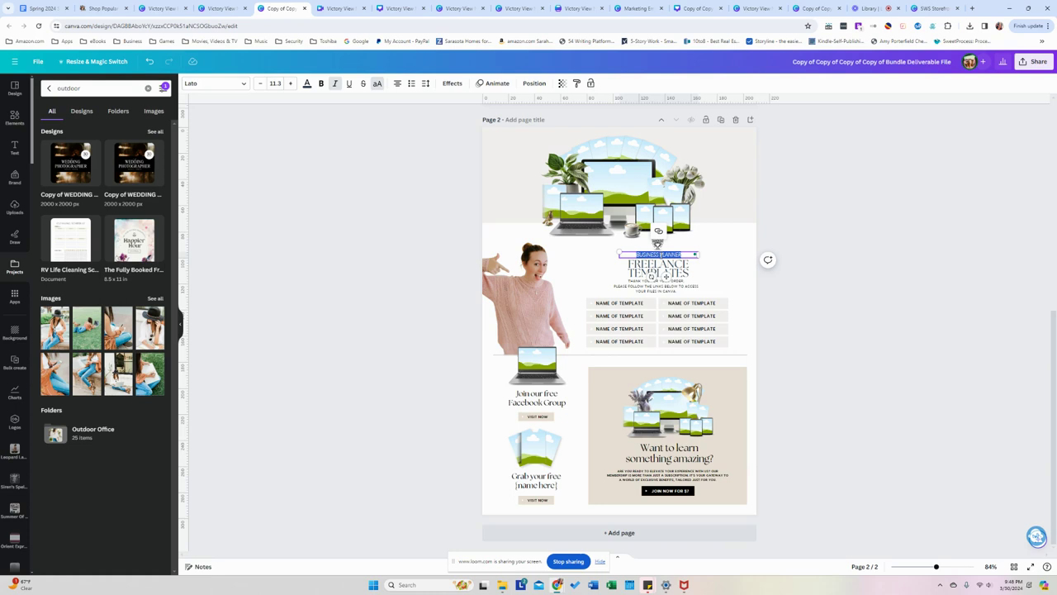
key(BackSpace)
text(VICTORY)
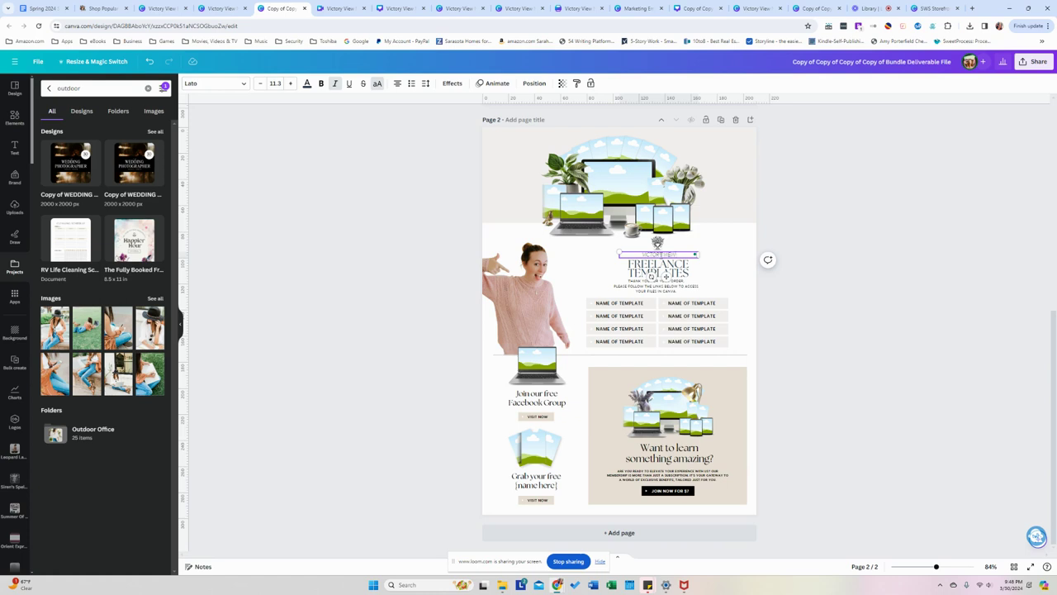
key(ctrl+a)
Change the word FREELANCE in the main title to FREELANCER
double_click(688, 265)
click(688, 265)
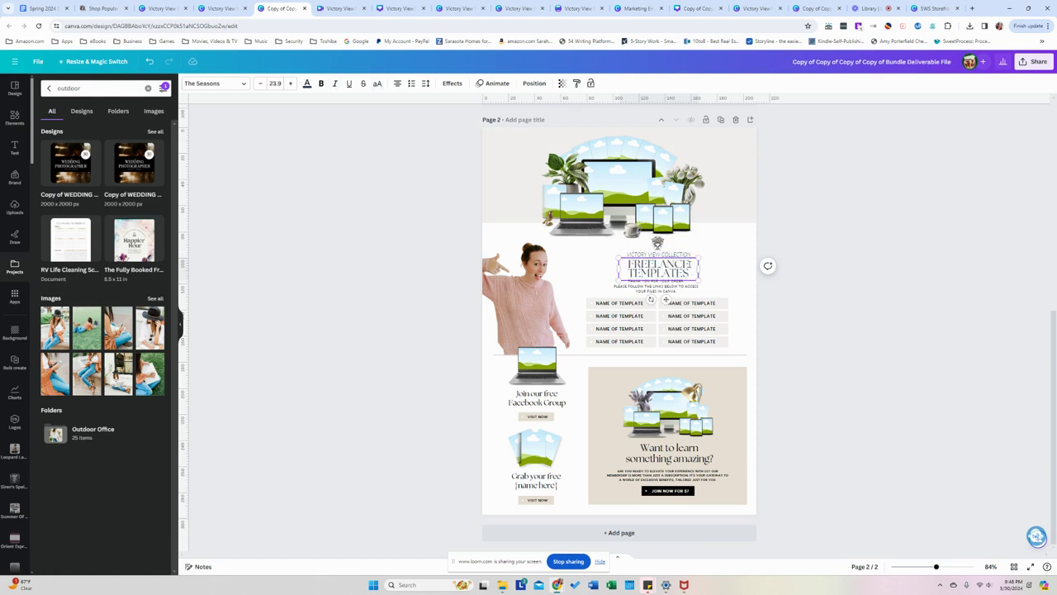
key(shift+Left)
text(R)
Try to add the word BUNDLE to the end of the FREELANCER TEMPLATES title
key(Return)
text(Bund)
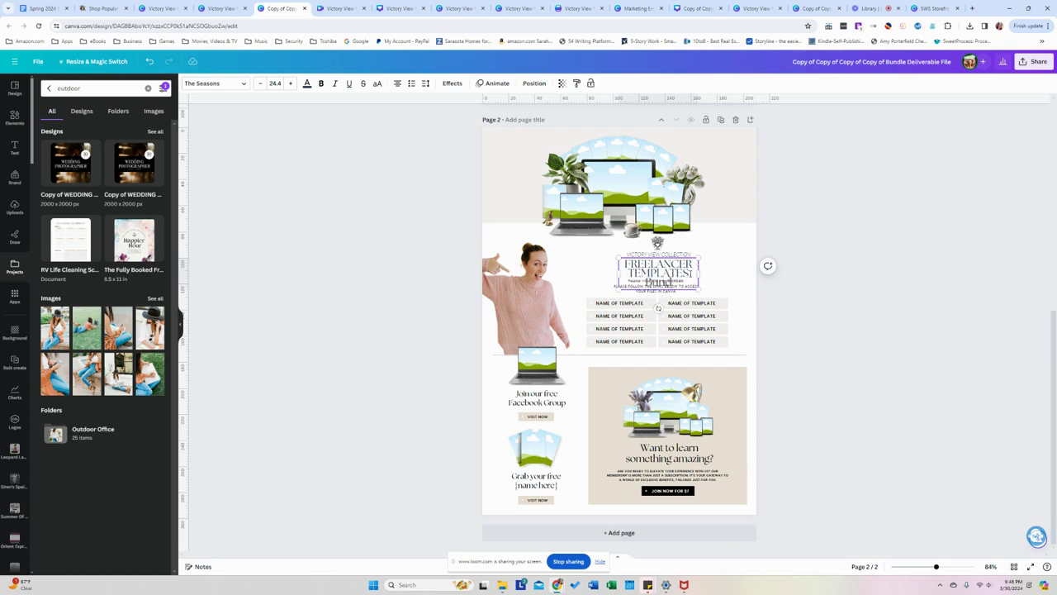
key(BackSpace)
key(BackSpace)
key(BackSpace)
key(BackSpace)
key(BackSpace)
key(BackSpace)
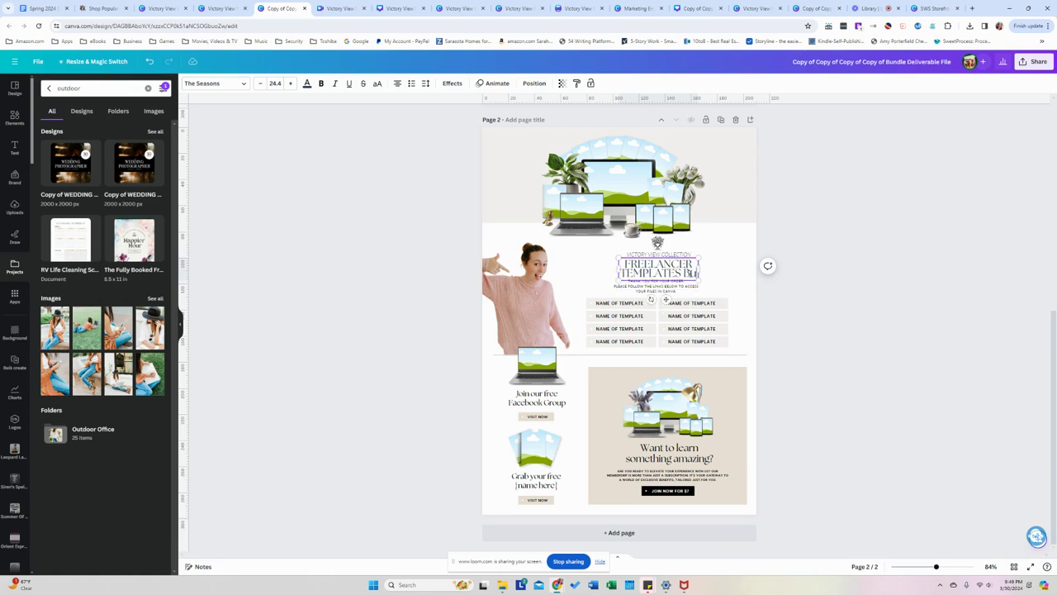
text(BUNDLE)
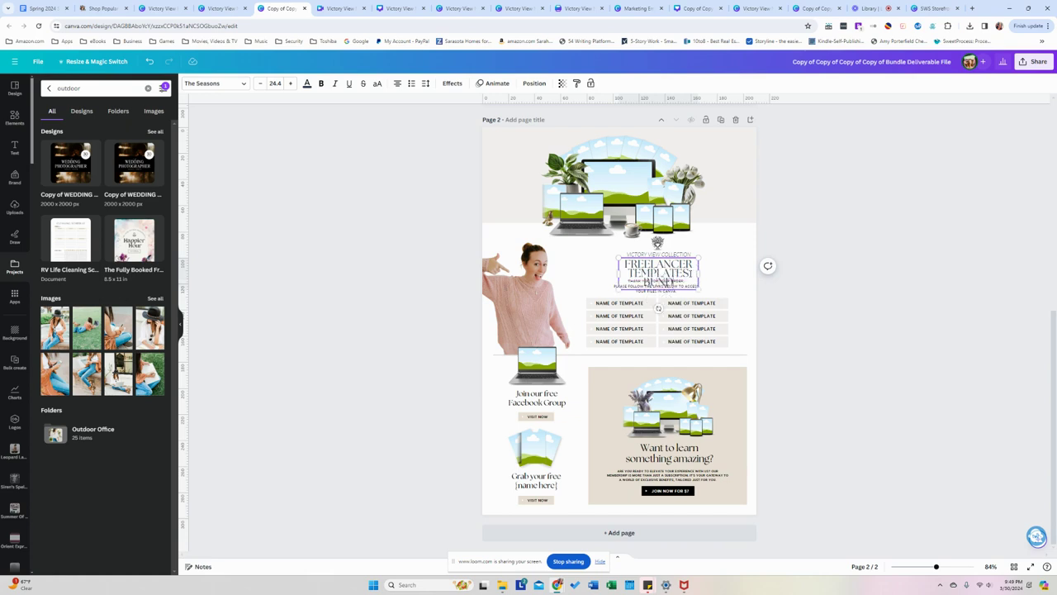
key(BackSpace)
key(BackSpace)
key(BackSpace)
key(BackSpace)
key(BackSpace)
key(BackSpace)
key(BackSpace)
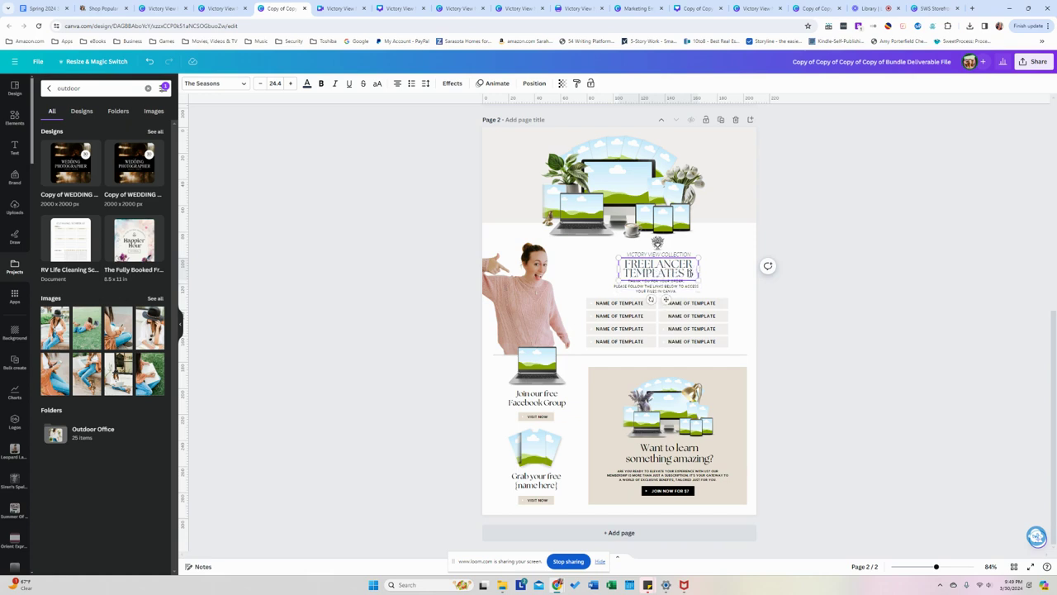
Move the logo to the left of the title, between the woman's photo and the text
click(784, 223)
drag(649, 249, 578, 278)
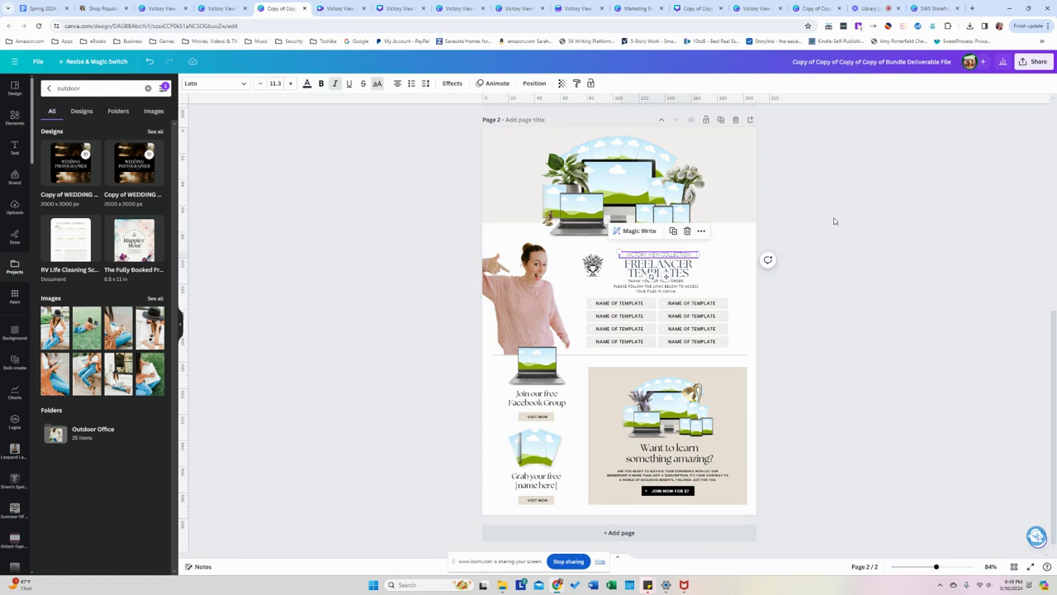
drag(798, 235, 873, 234)
Crop the empty area off the top and right side of the woman's photo
click(580, 249)
click(569, 241)
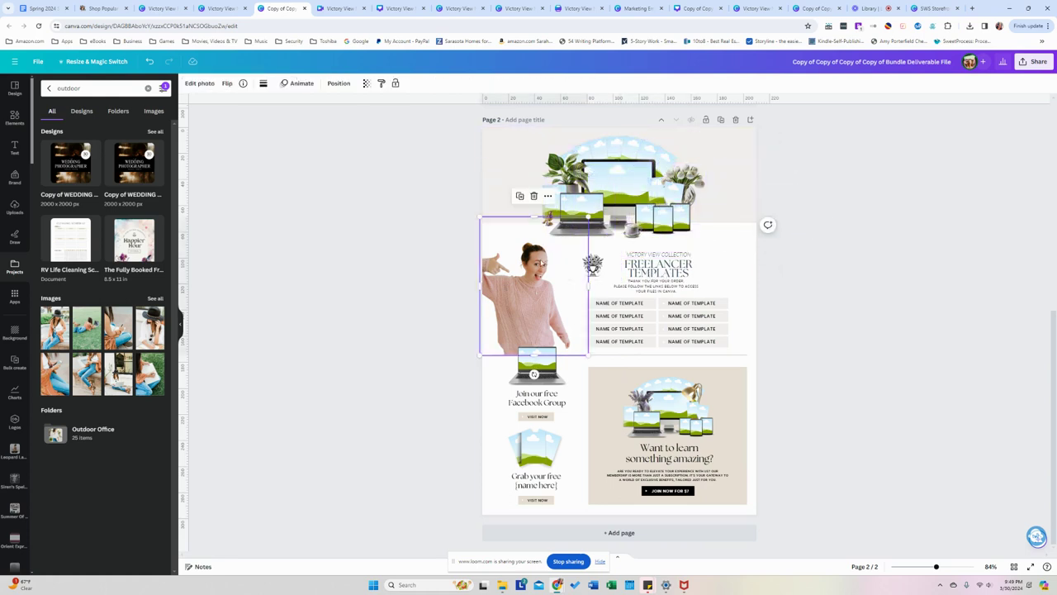
drag(545, 219, 542, 242)
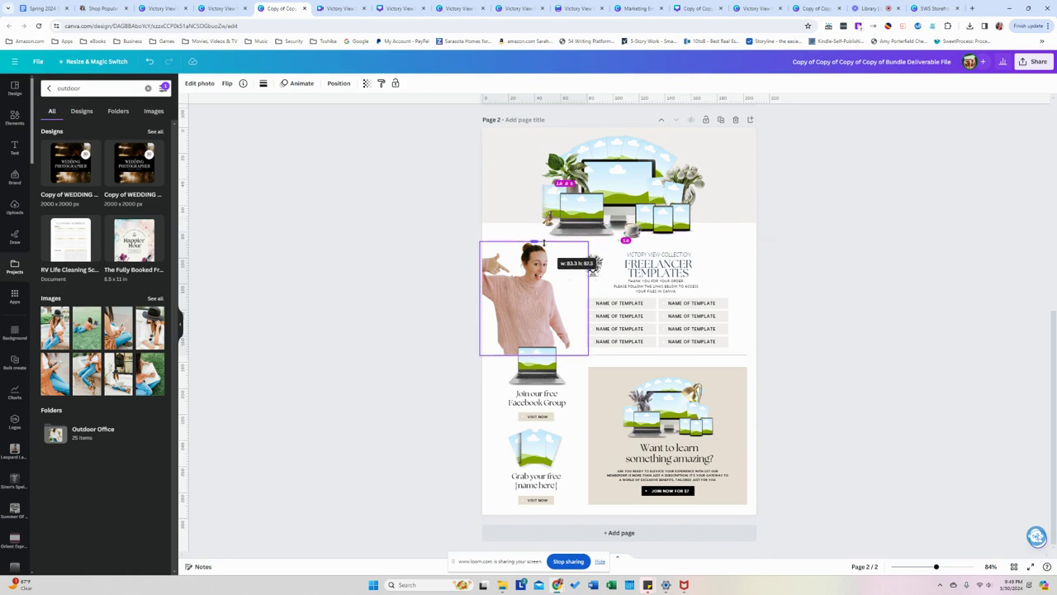
drag(589, 269, 576, 269)
click(657, 267)
click(799, 244)
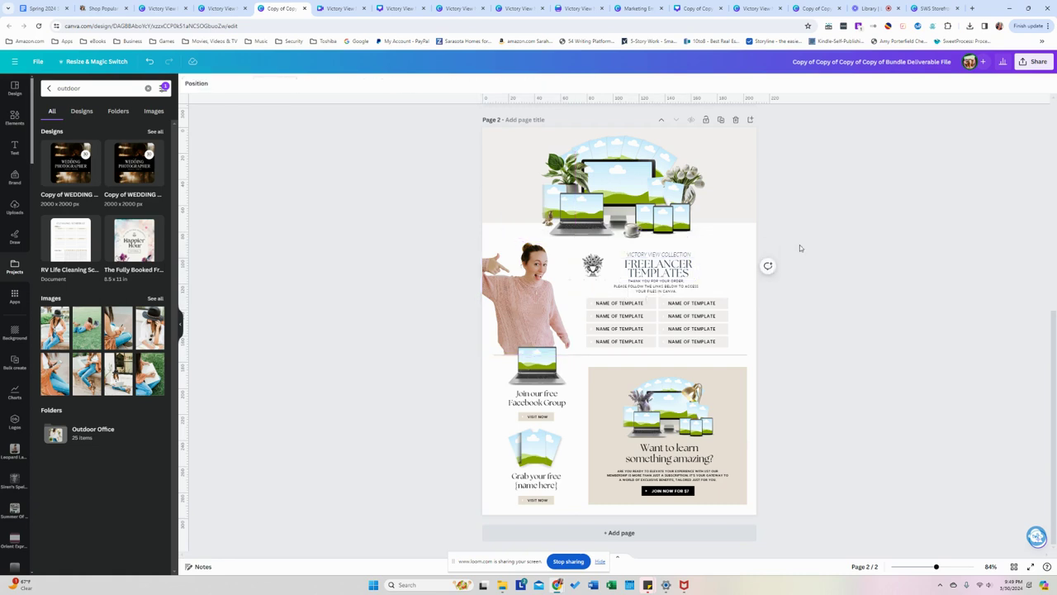
Widen the thank-you text to fit on two lines, place it just above the template list, and move the title up slightly
click(714, 291)
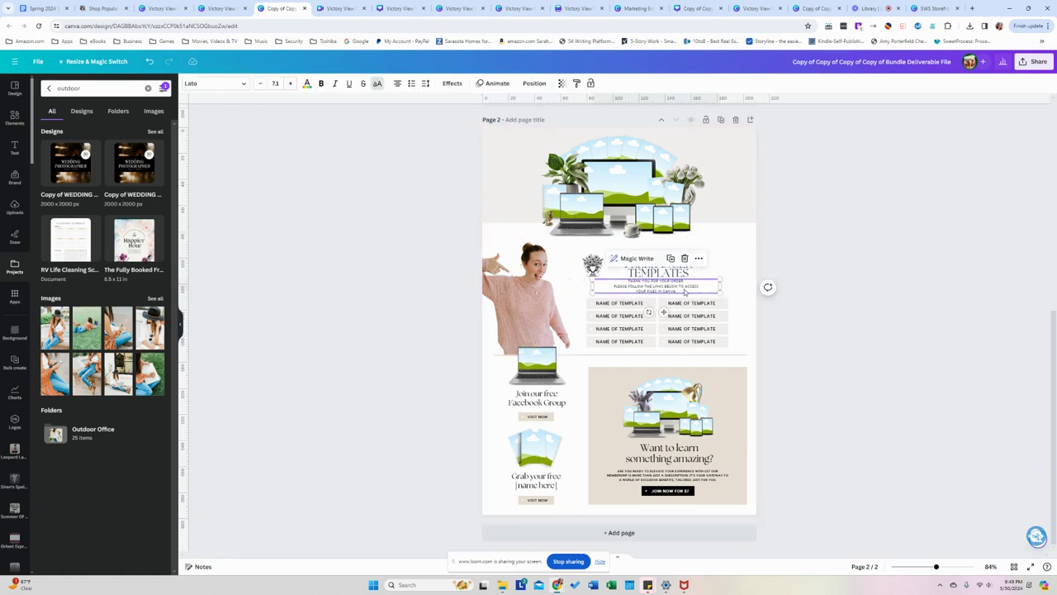
drag(721, 287, 785, 285)
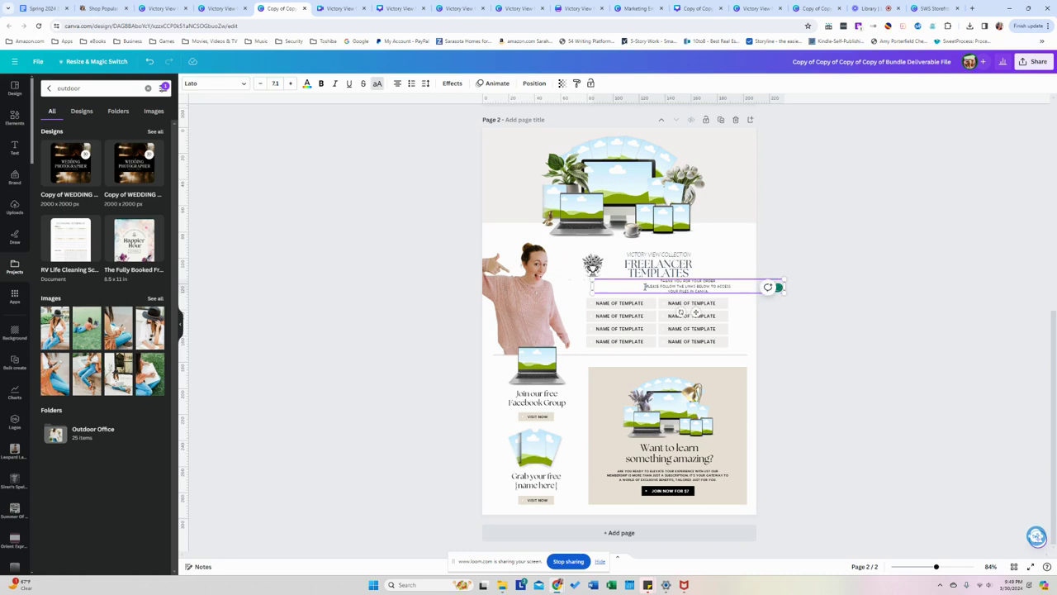
key(BackSpace)
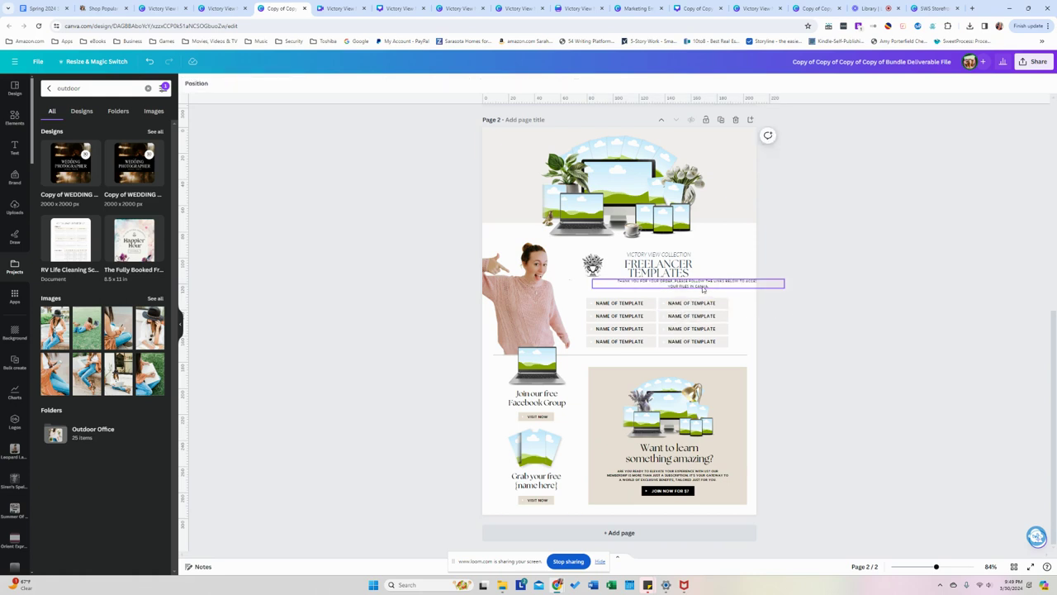
drag(702, 286, 671, 294)
click(793, 267)
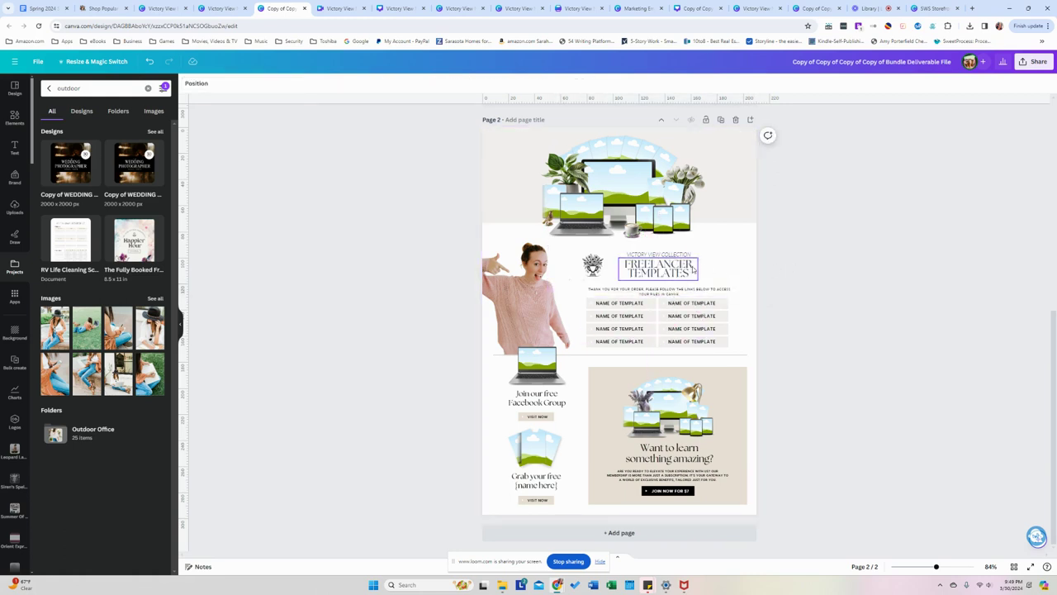
mouse_move(682, 273)
mouse_down()
mouse_move(680, 254)
mouse_move(679, 264)
mouse_up()
click(680, 254)
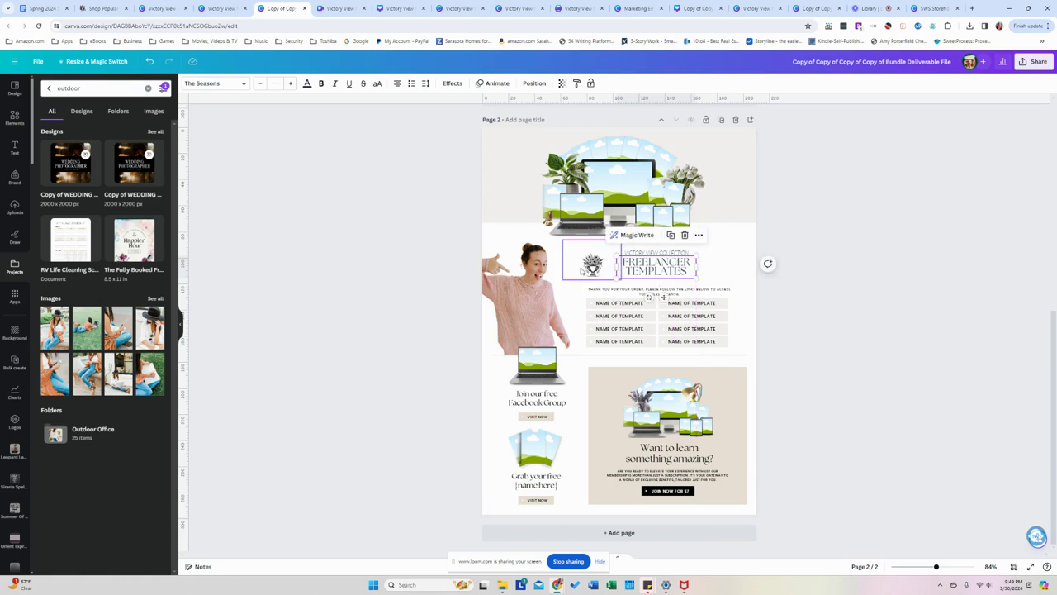
Duplicate the VICTORY VIEW COLLECTION line below the title and restyle the copy in Dancing Script without all capitals
click(647, 254)
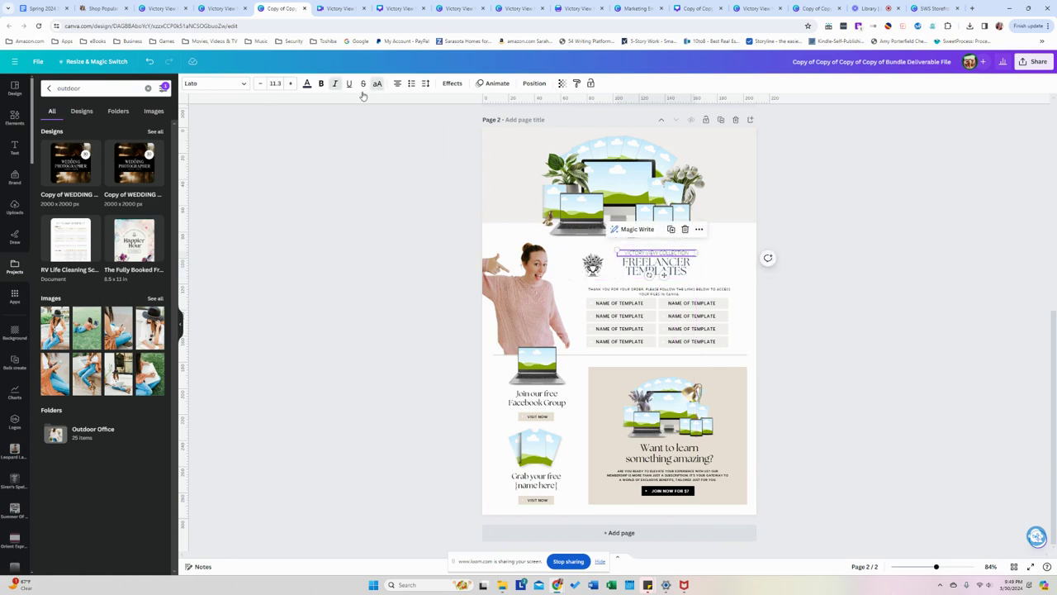
click(671, 230)
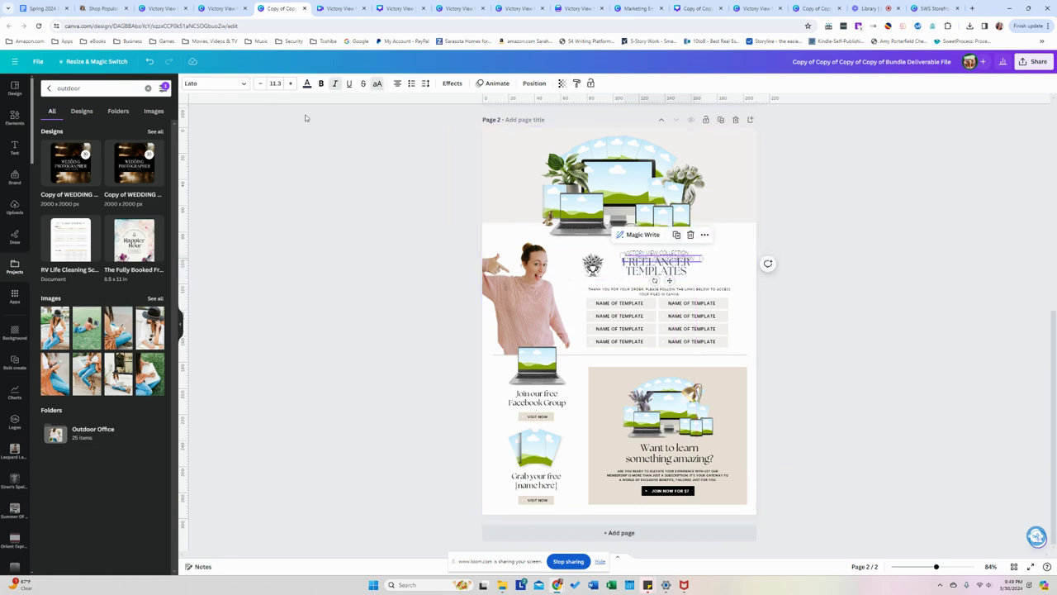
click(211, 82)
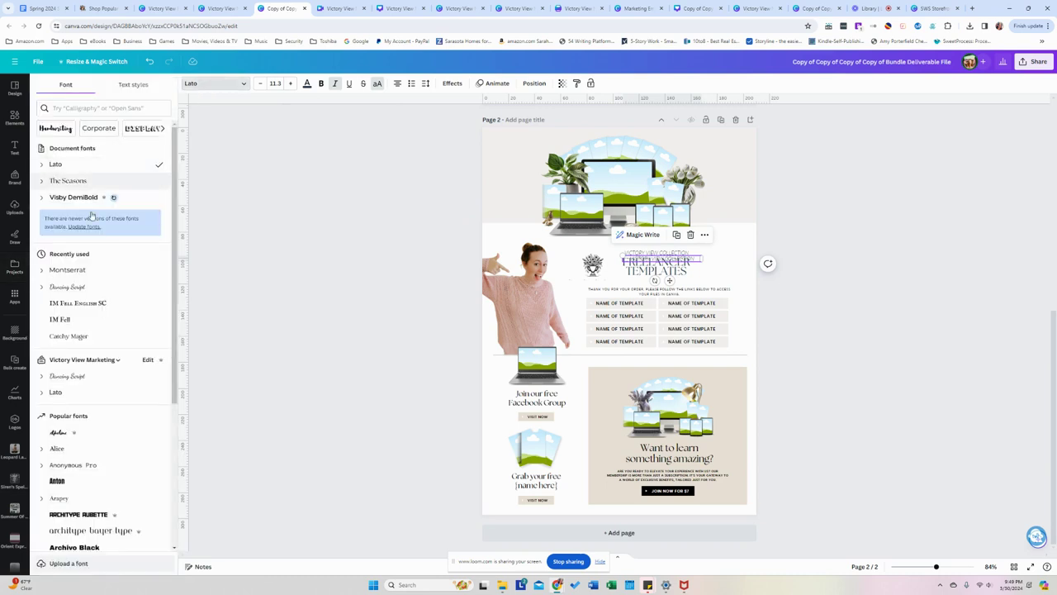
click(68, 287)
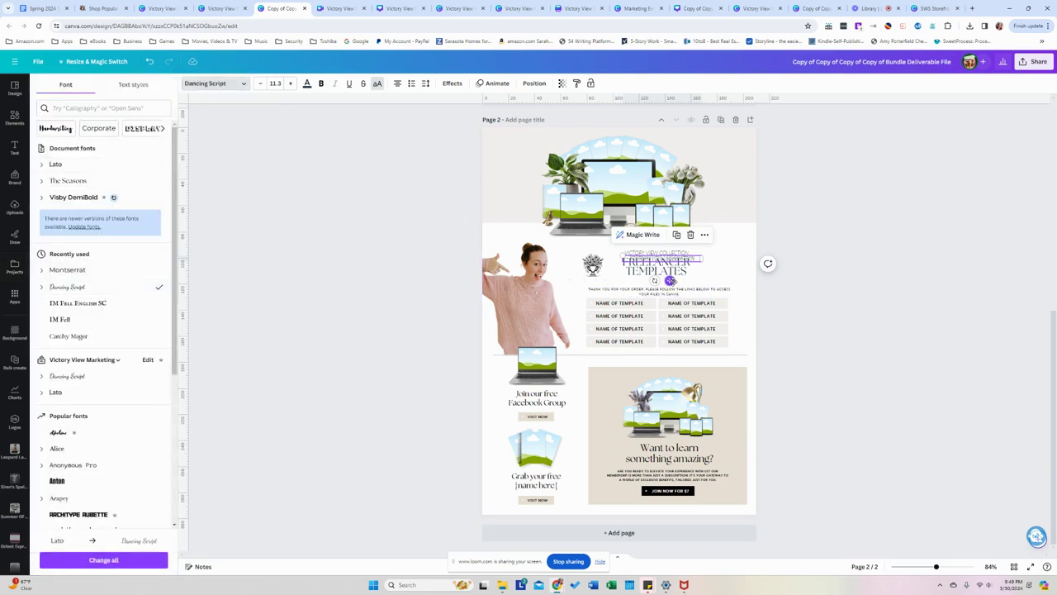
drag(670, 280, 720, 298)
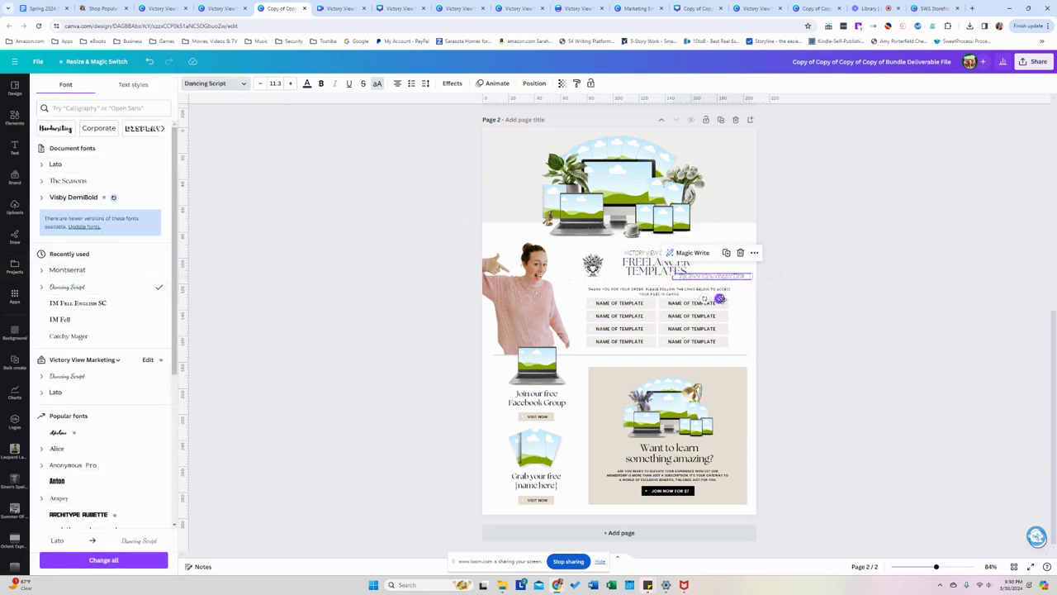
click(376, 84)
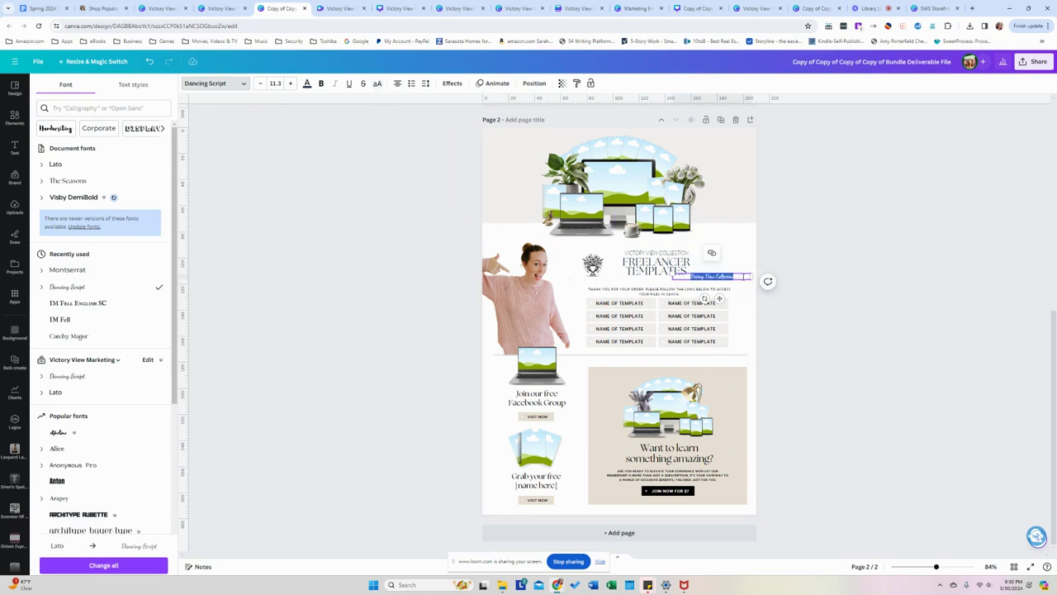
Replace the duplicated line's text with Bundle and make it bold
key(BackSpace)
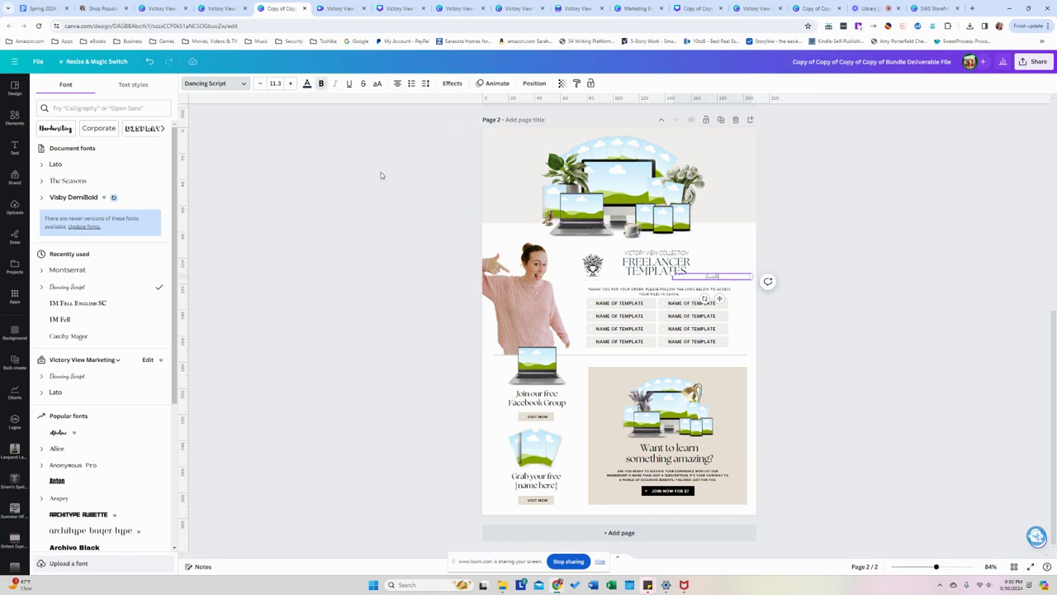
key(ctrl+a)
click(322, 84)
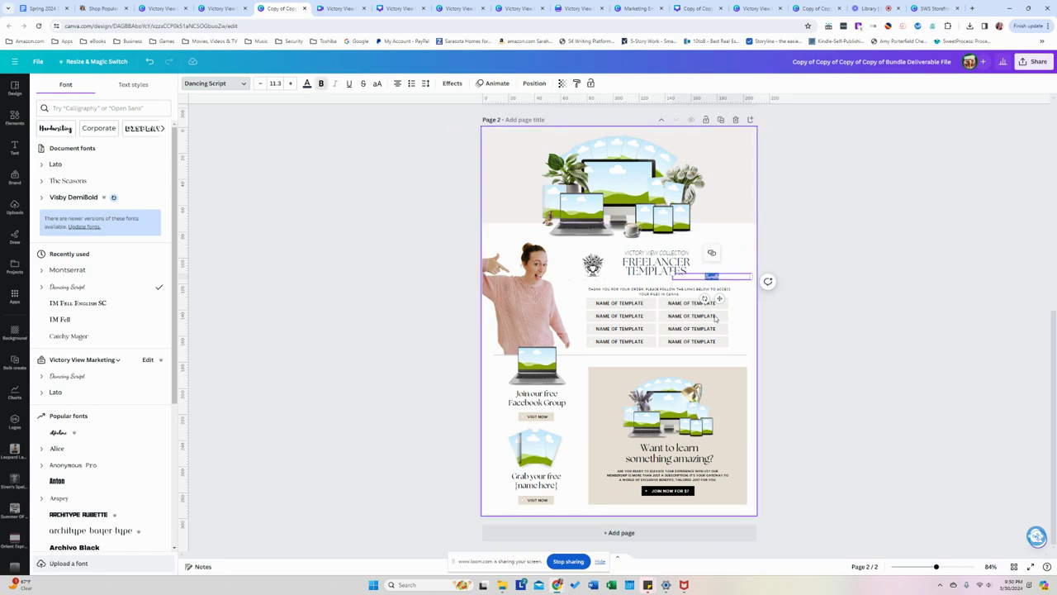
Enlarge the Bundle text to size 21.4 and centre it between the FREELANCER TEMPLATES title and the thank-you text
drag(674, 272, 602, 268)
drag(683, 299, 663, 306)
click(859, 253)
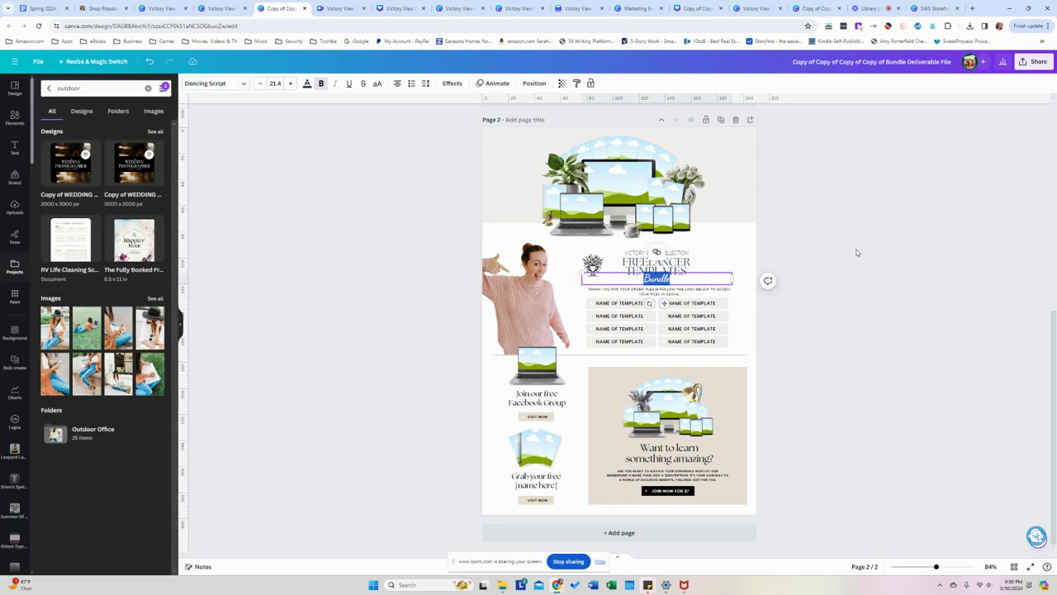
drag(676, 287, 670, 284)
click(808, 245)
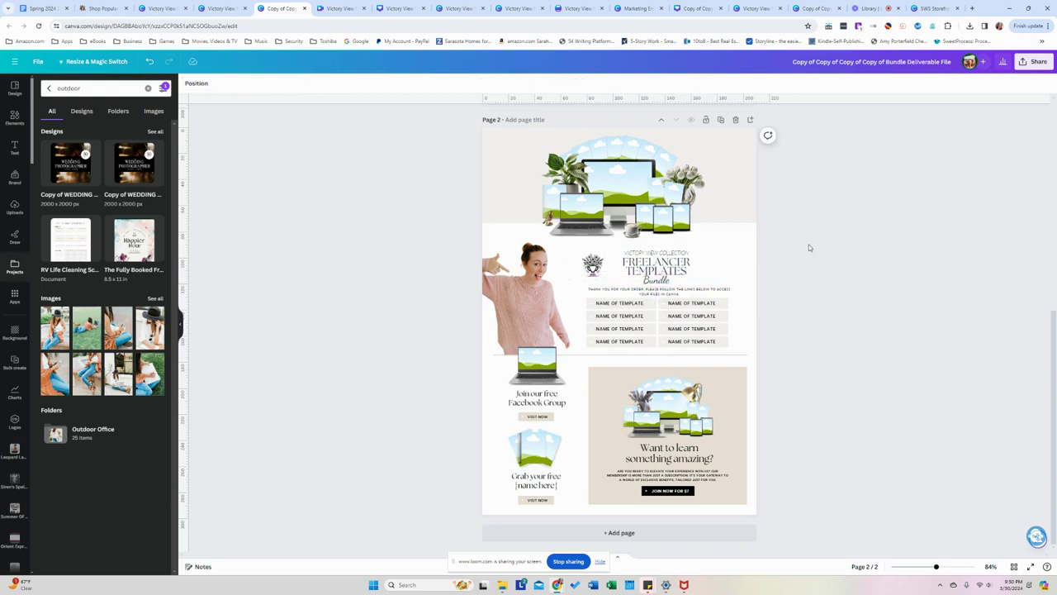
Make the VICTORY VIEW COLLECTION line above the FREELANCER TEMPLATES title bold
click(688, 255)
click(321, 84)
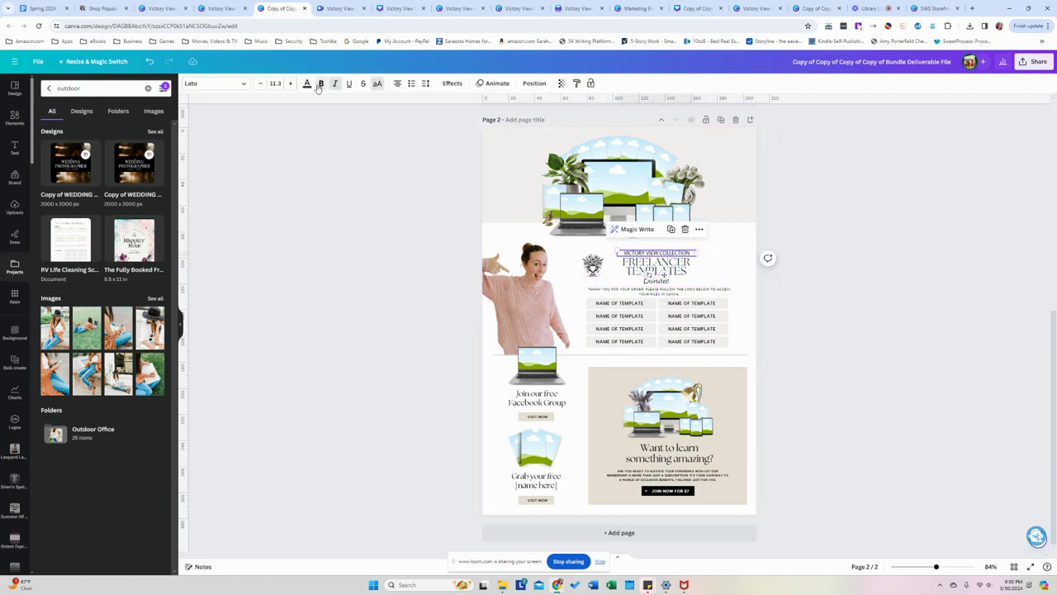
click(402, 265)
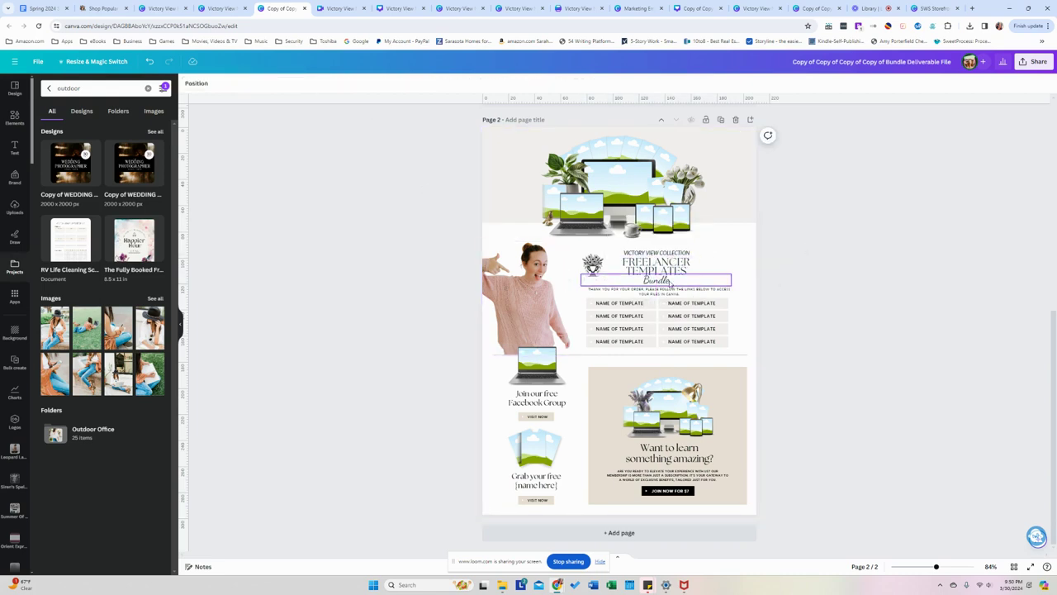
Shift the logo left clear of the title, then group the three title lines and move them up slightly
click(579, 266)
mouse_move(579, 266)
mouse_down()
mouse_move(606, 274)
mouse_move(560, 267)
mouse_move(576, 267)
mouse_up()
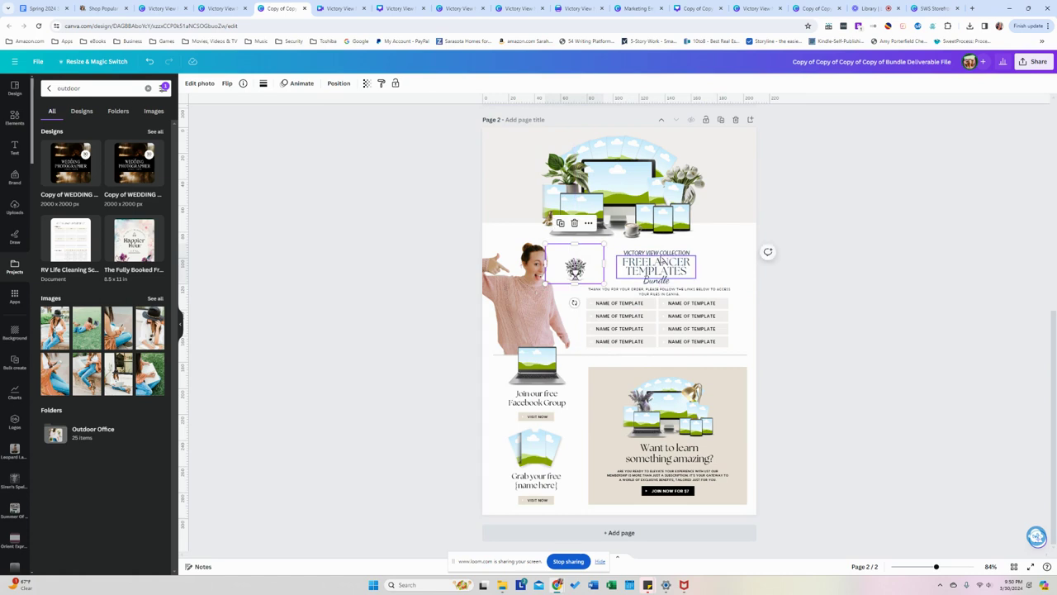
click(661, 258)
shift+click(669, 287)
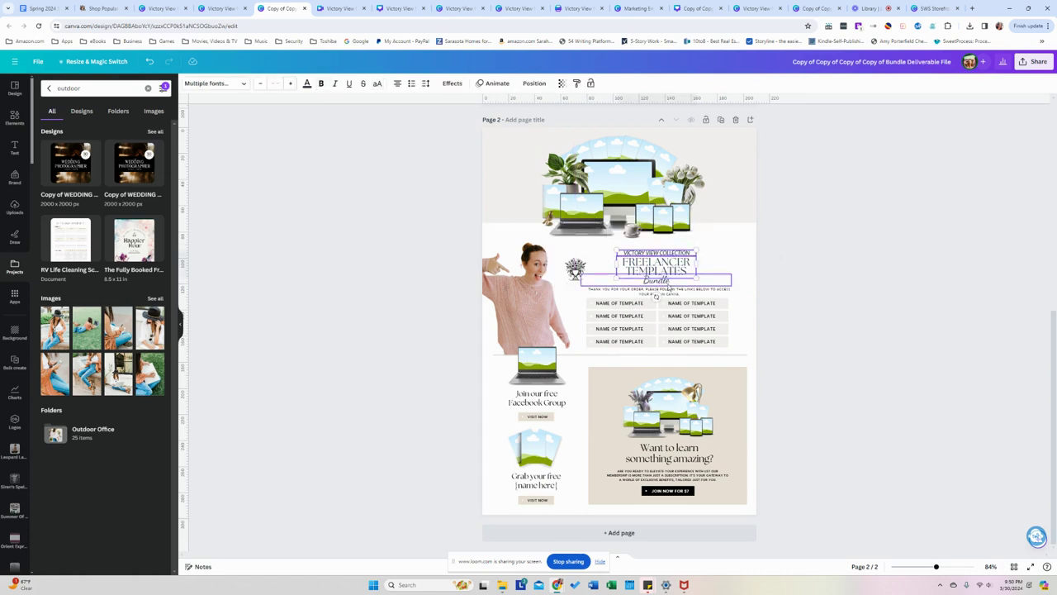
drag(686, 272, 684, 267)
click(770, 272)
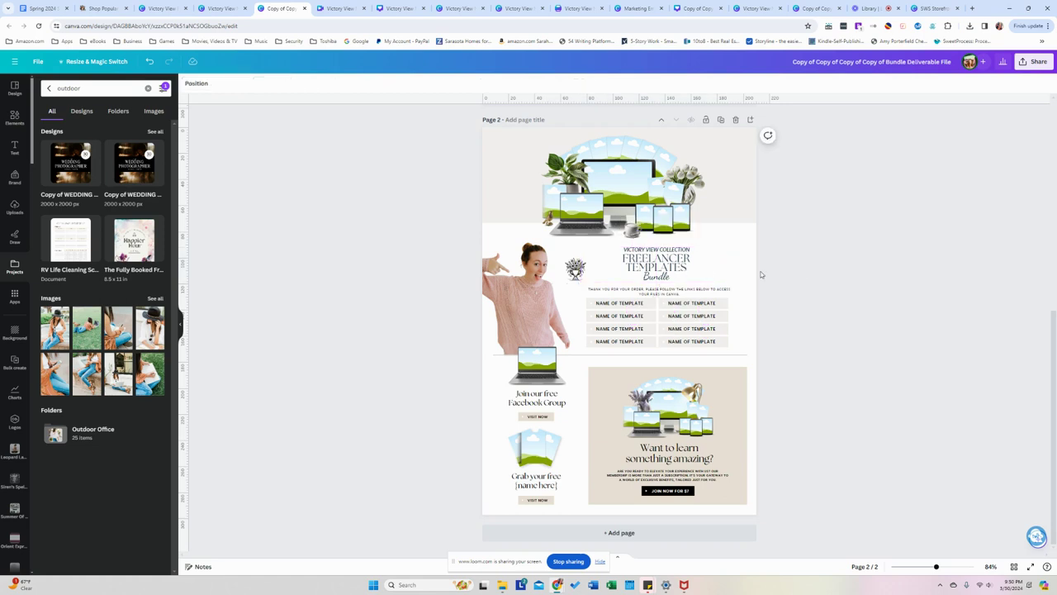
Place the logo close beside the start of the title and add a horizontally flipped copy on the title's opposite side
drag(575, 264, 598, 265)
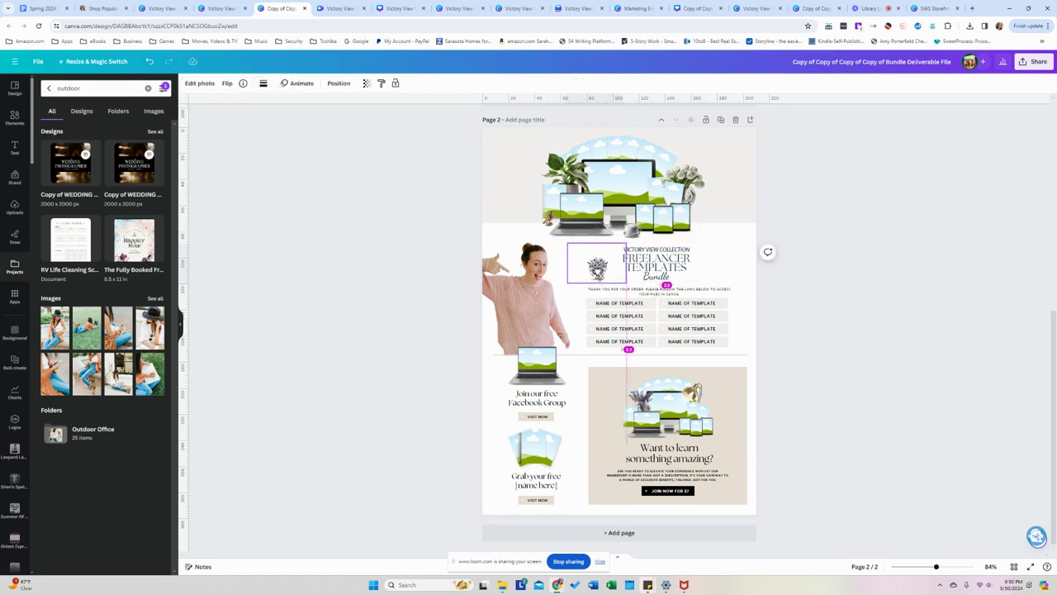
click(613, 279)
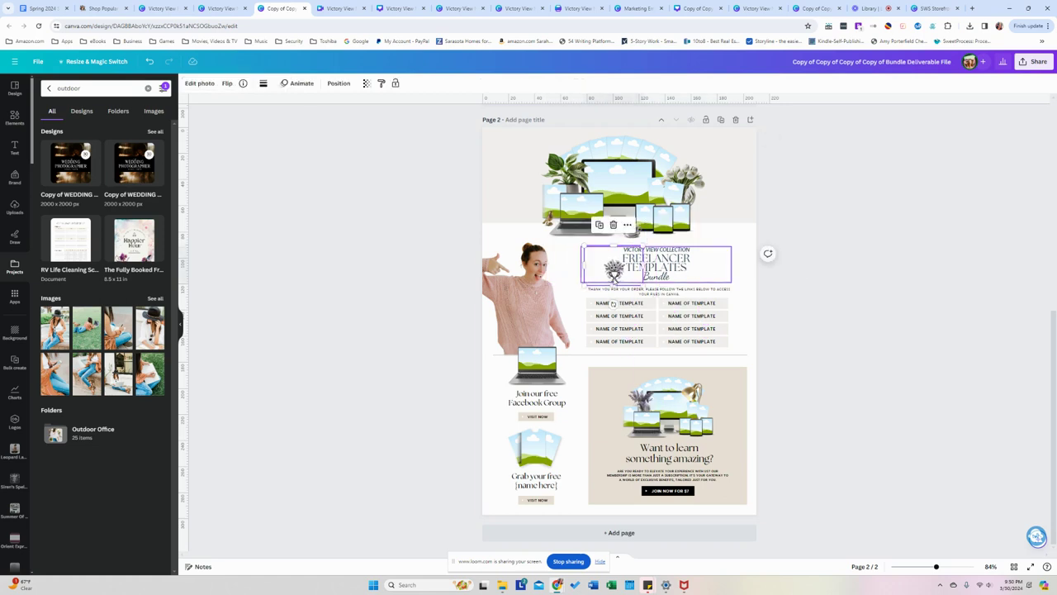
click(613, 279)
click(229, 84)
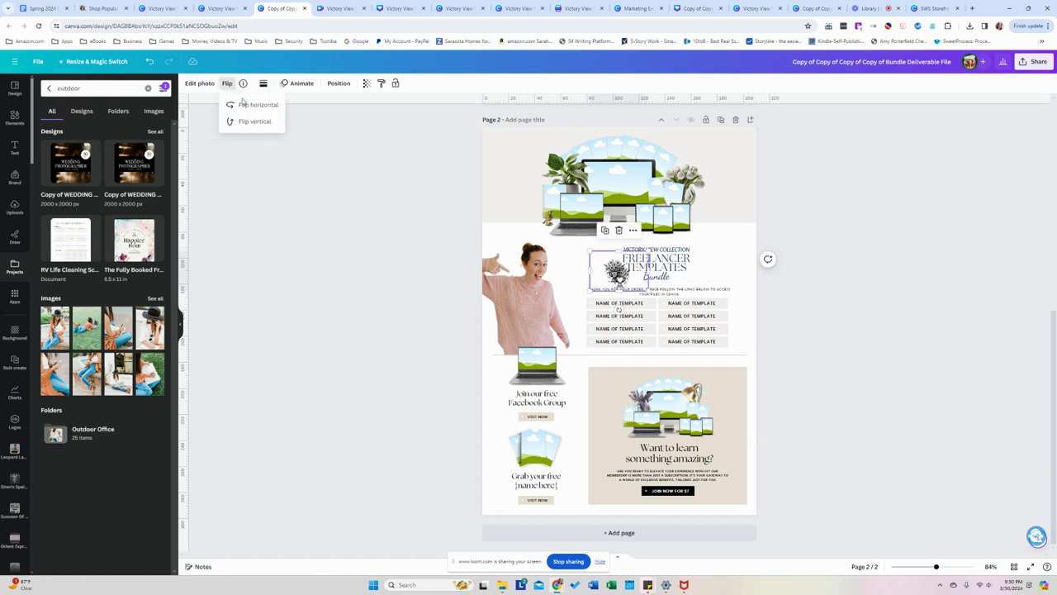
click(242, 105)
drag(615, 273, 701, 271)
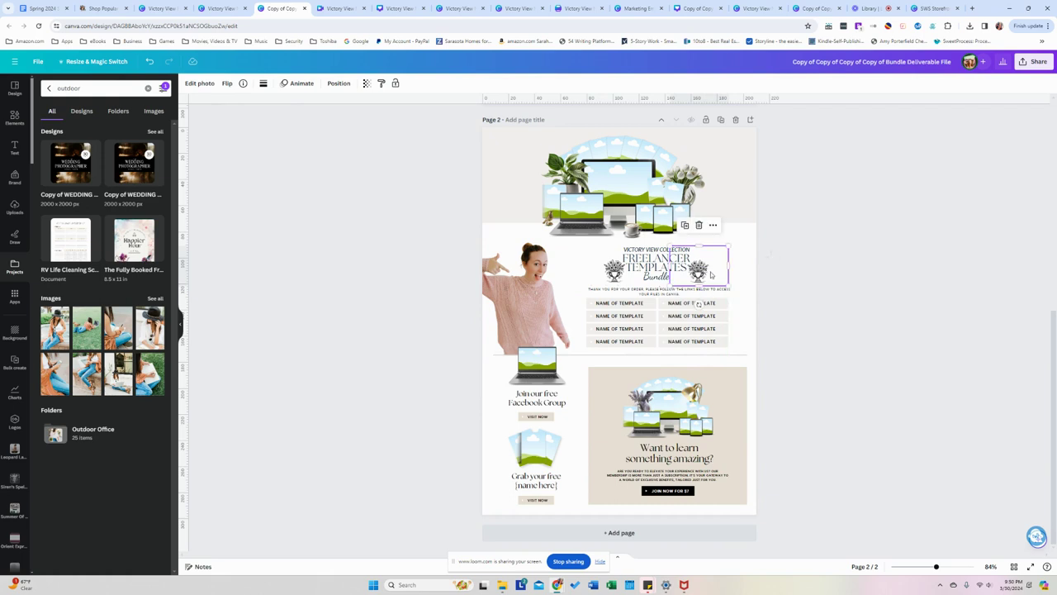
click(792, 269)
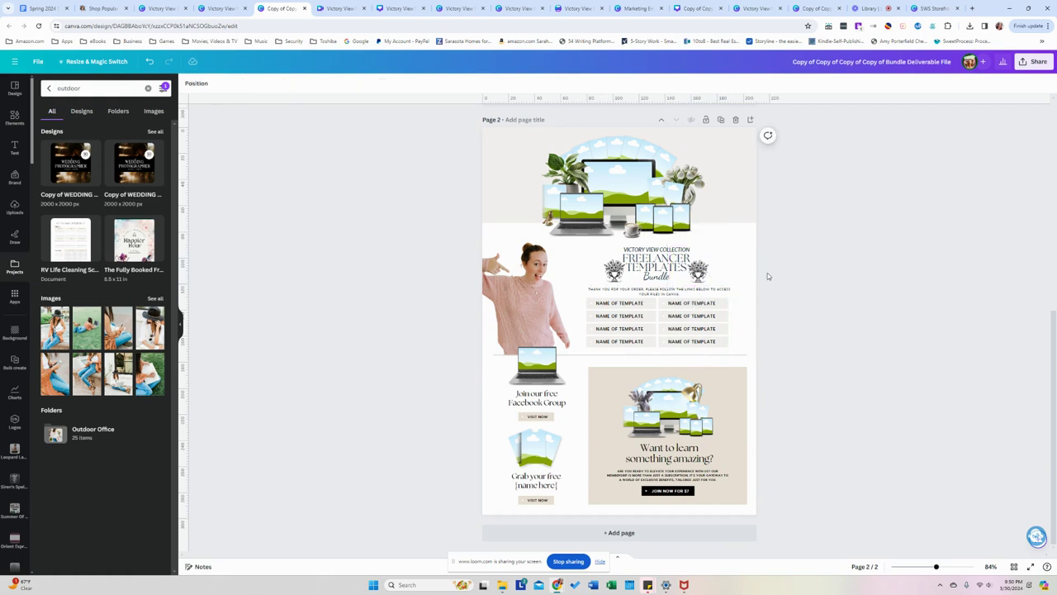
Group both logos with the VICTORY VIEW COLLECTION, FREELANCER TEMPLATES and Bundle title lines
click(709, 279)
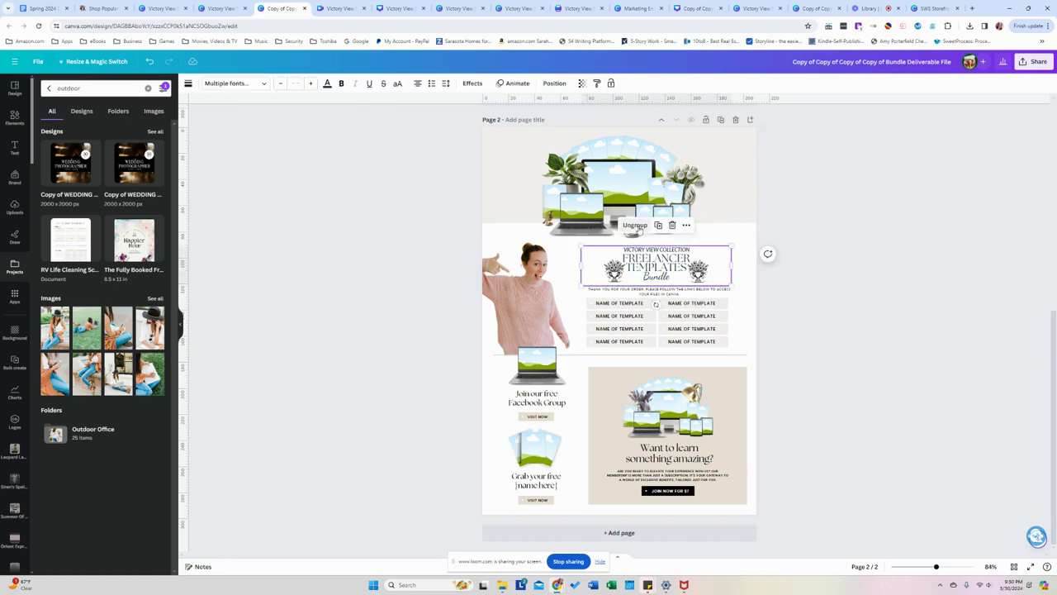
click(847, 222)
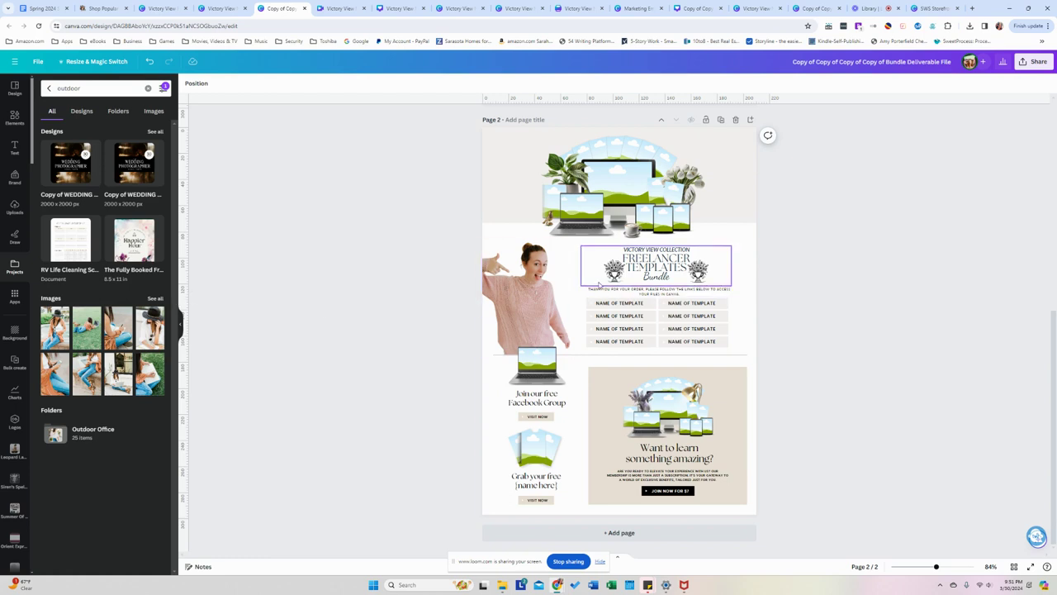
click(600, 284)
click(392, 289)
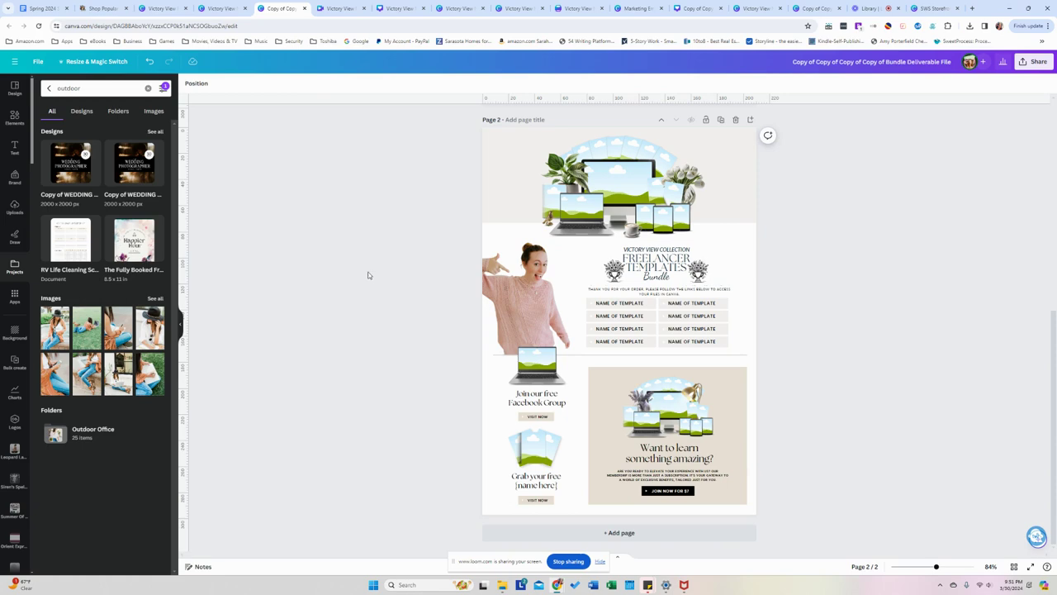
Switch to the Victory View Marketing Freelancer Business Plan Template design, download all its pages as PNG and save the zip file
click(341, 9)
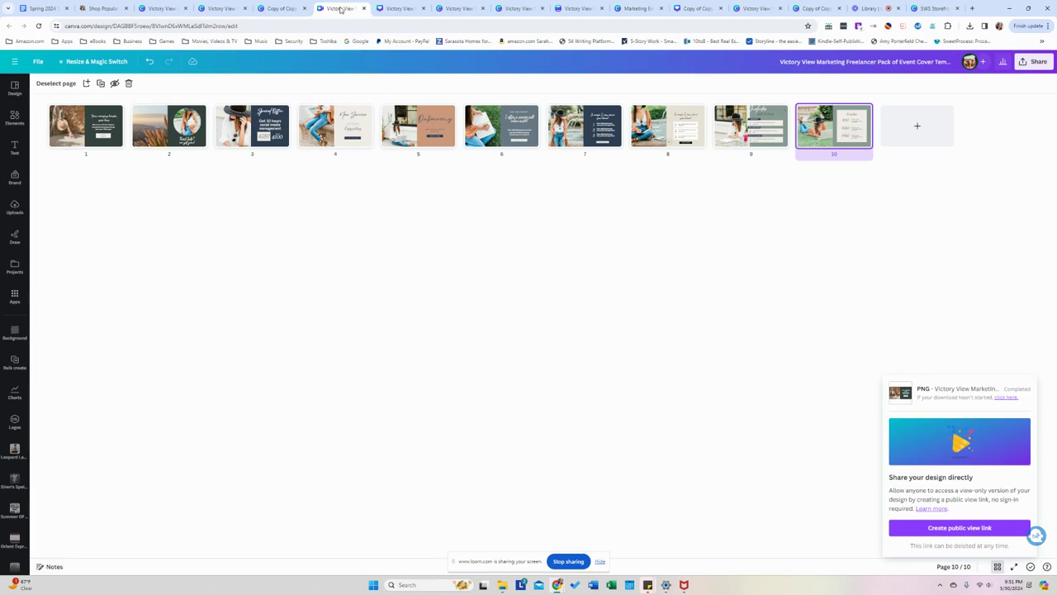
click(459, 8)
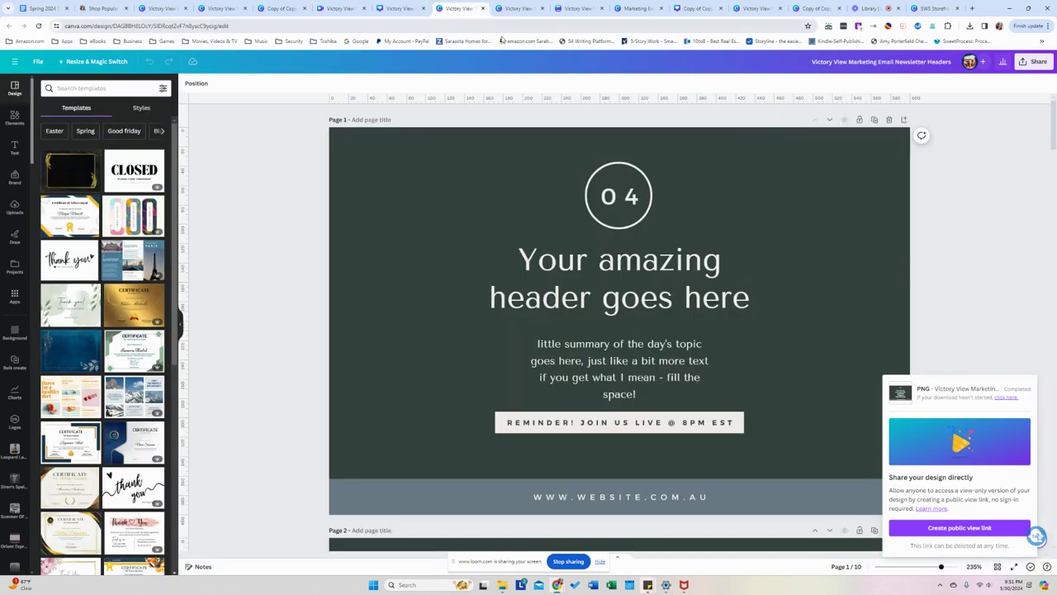
click(513, 9)
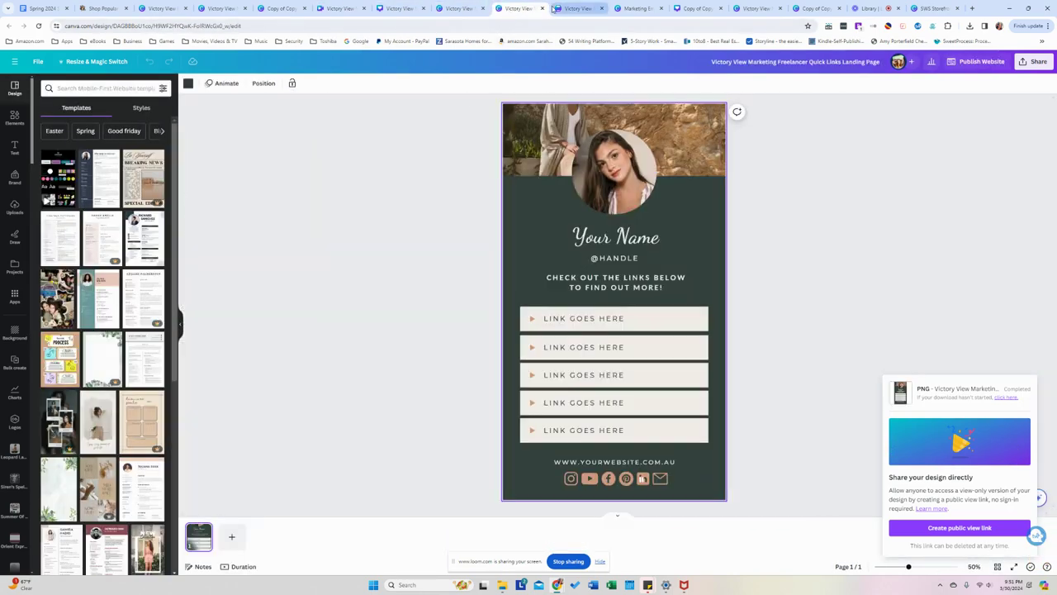
click(552, 9)
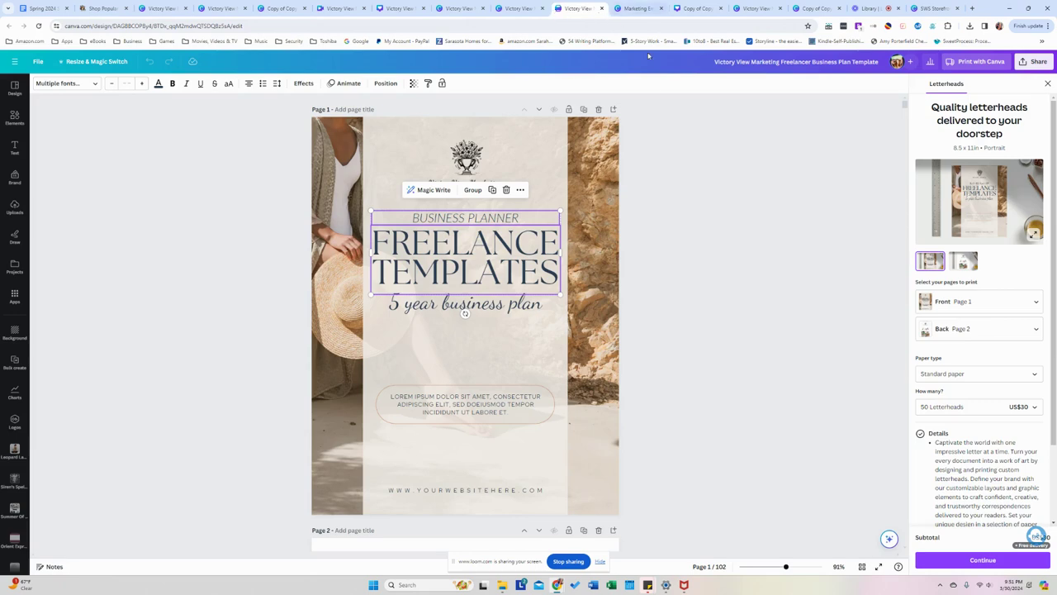
click(1032, 61)
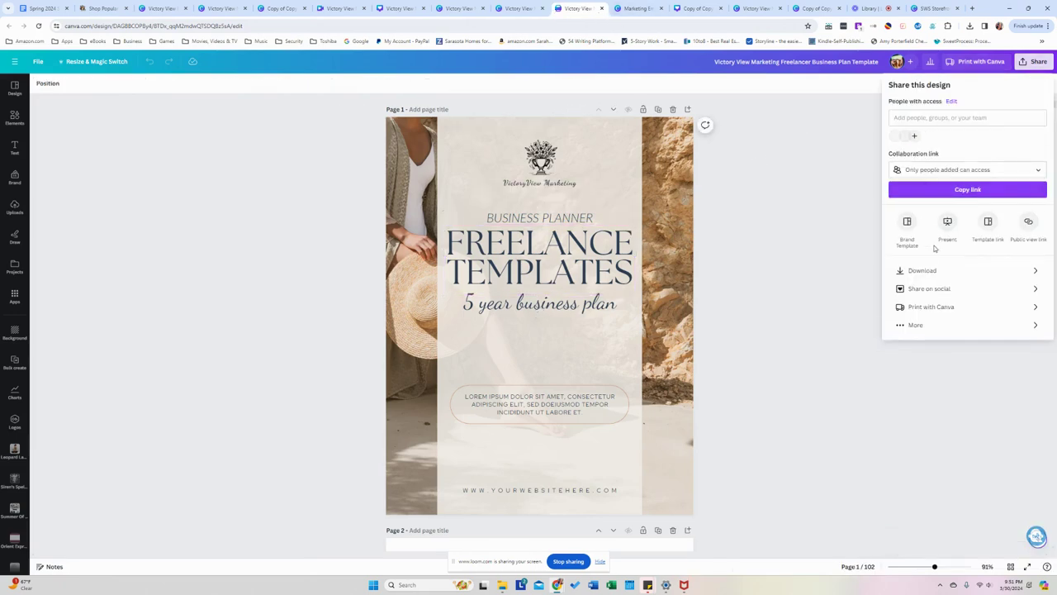
click(922, 271)
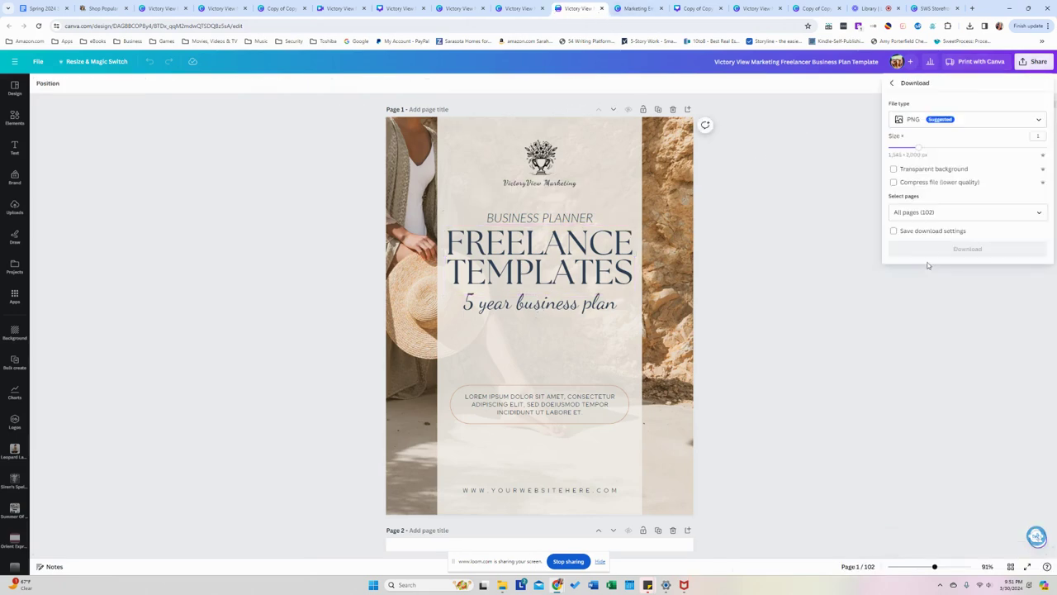
click(972, 249)
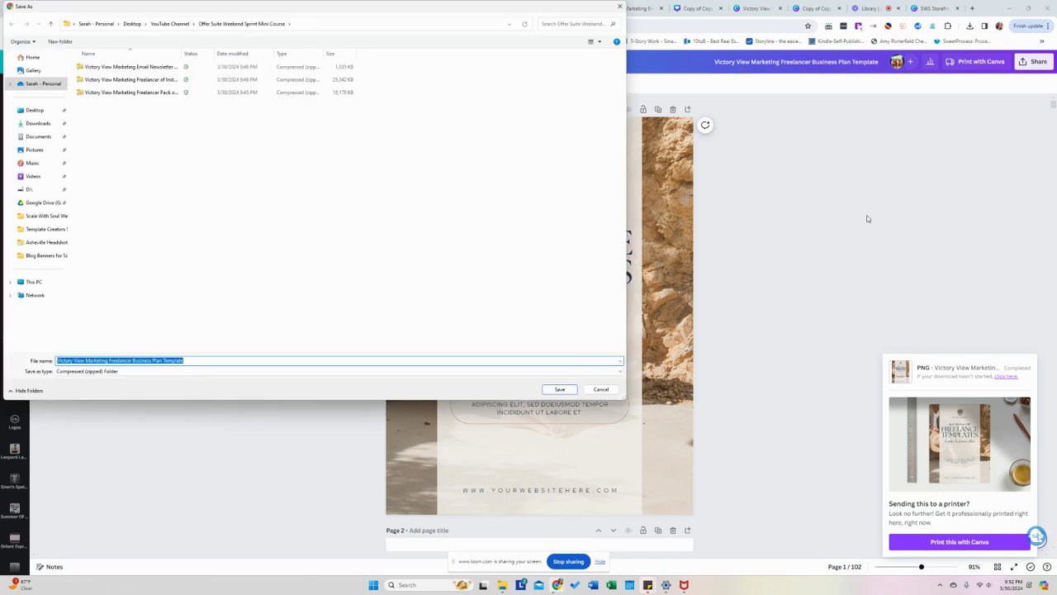
key(Return)
Reload the Marketing Email Signature design, download it as PNG and save the file in the same folder
click(621, 10)
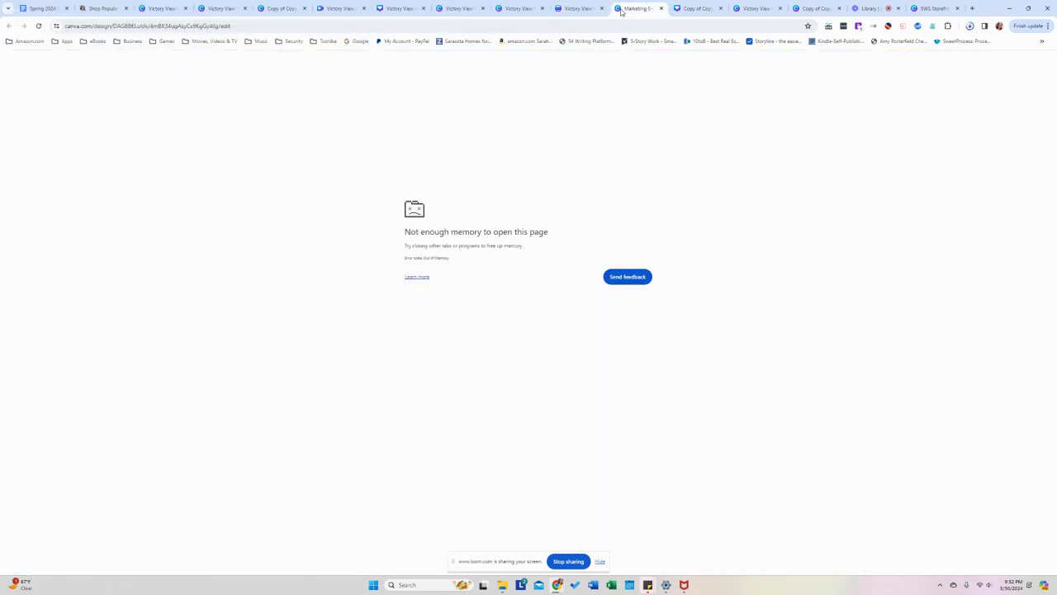
click(38, 26)
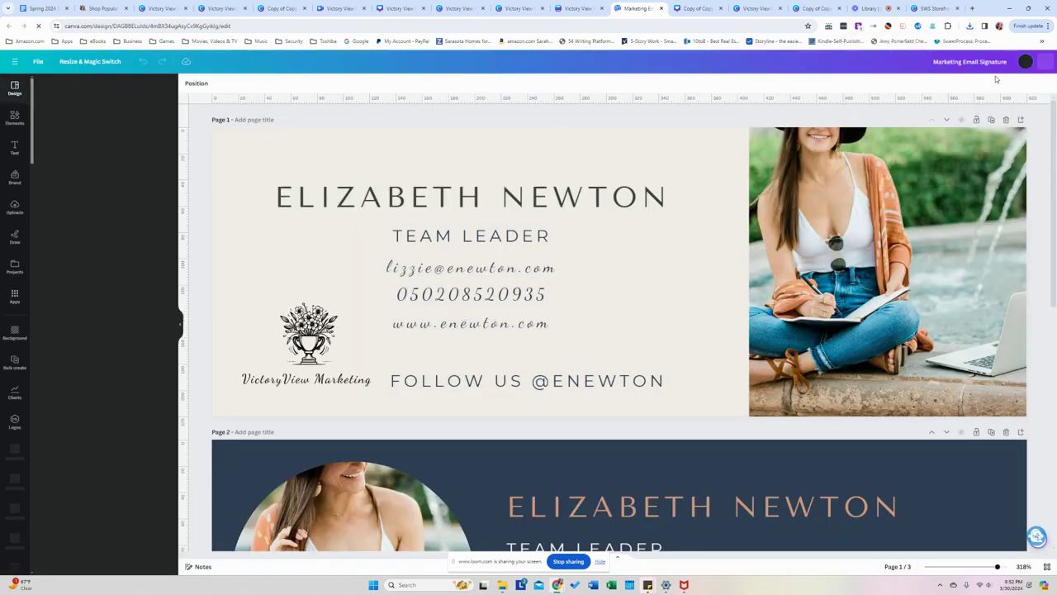
click(182, 323)
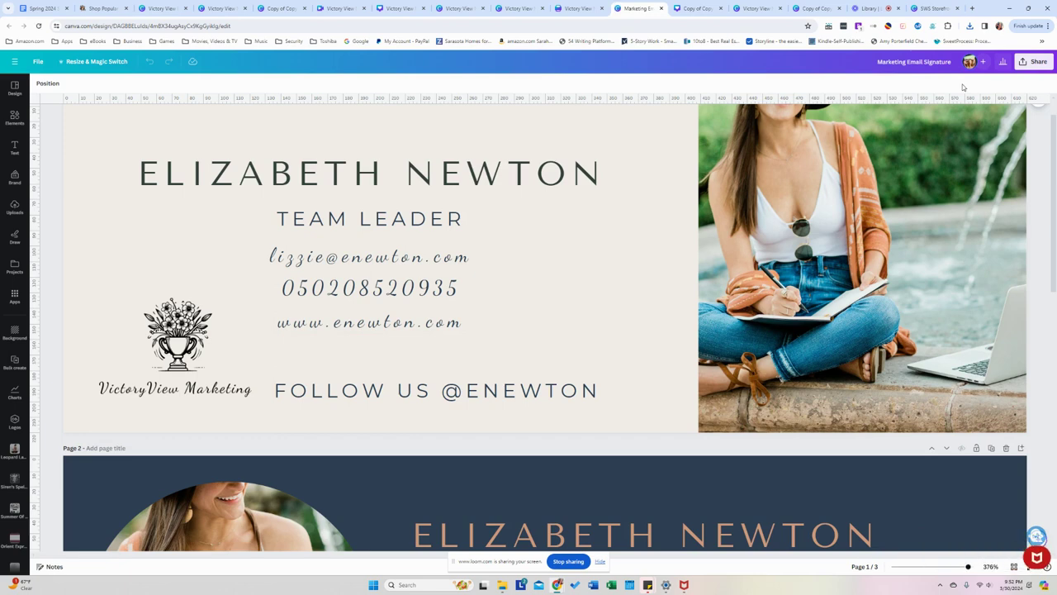
click(1032, 61)
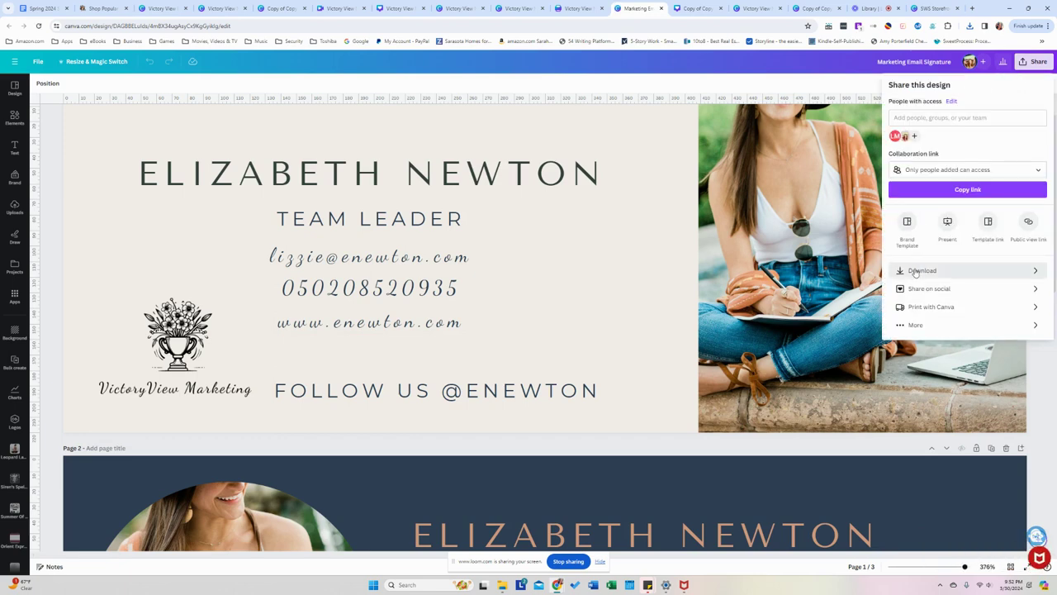
click(915, 273)
click(995, 255)
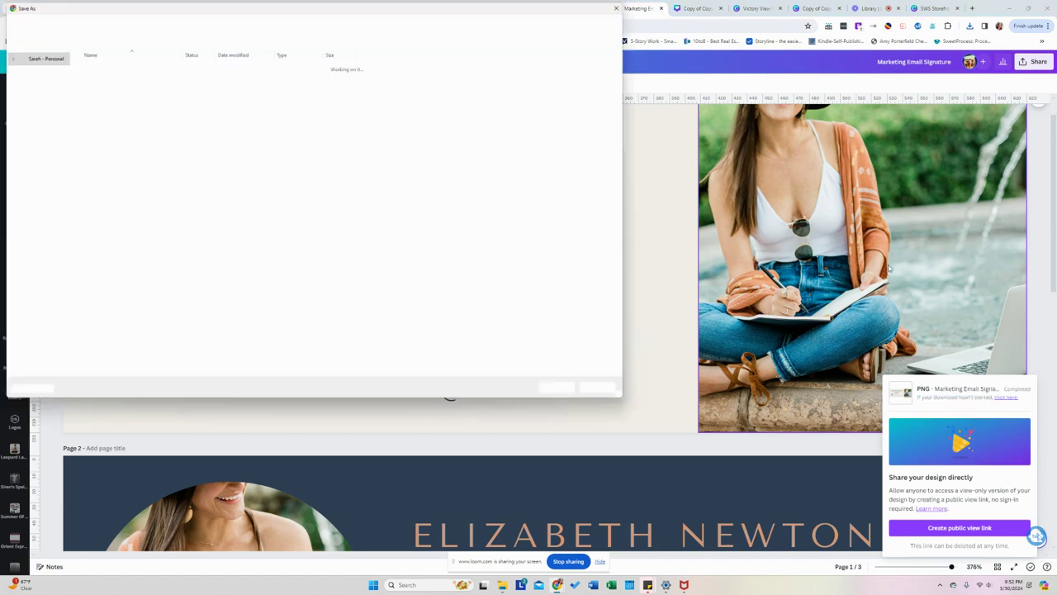
click(561, 388)
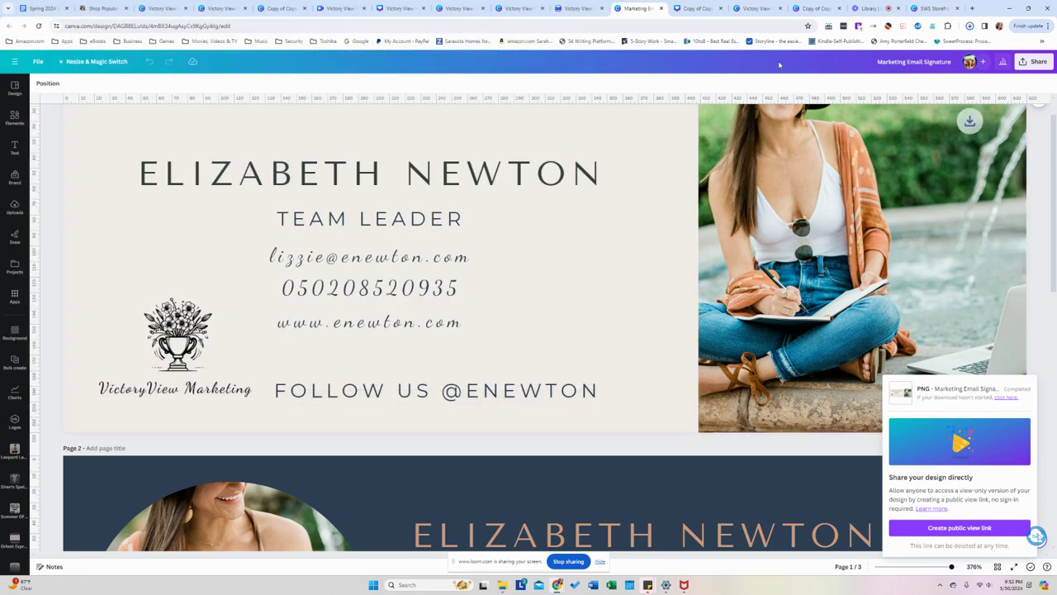
Reload the Copy of Copy of Notification Posts design and rename it Victory View Freelancer Marketing Notification Posts
click(700, 8)
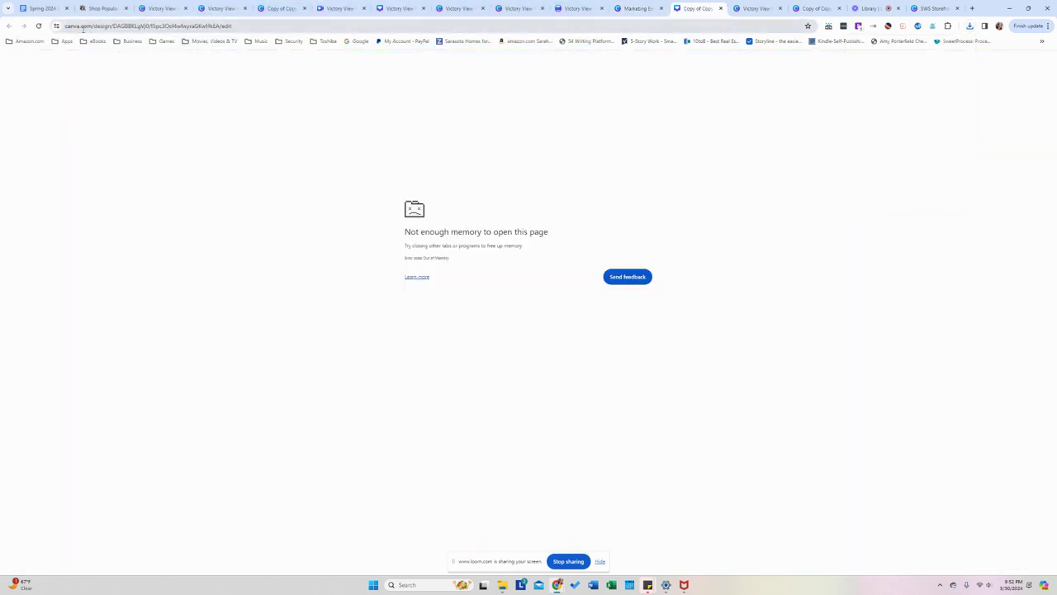
click(39, 25)
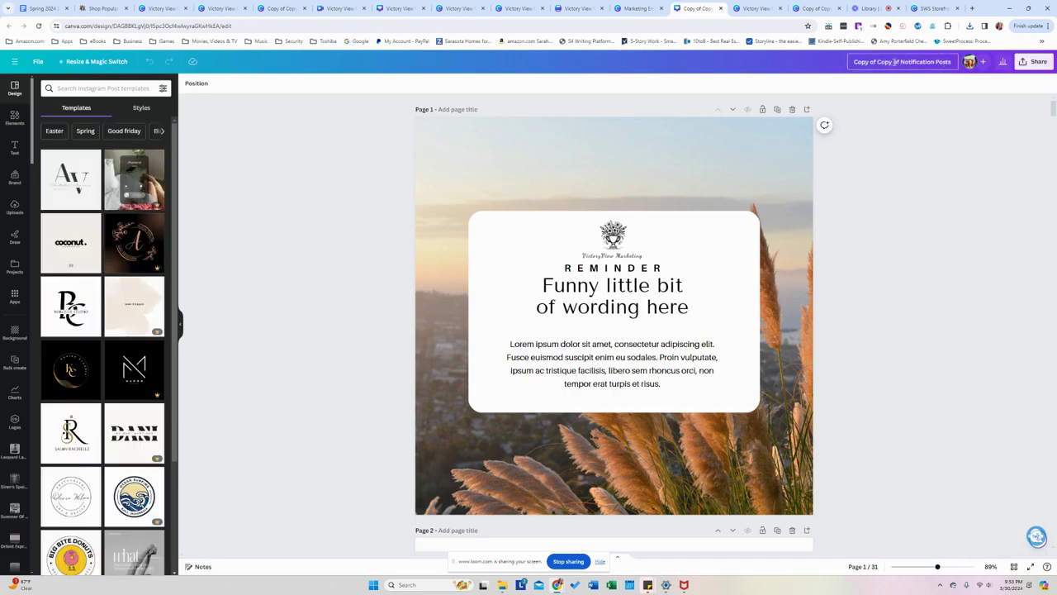
drag(896, 62, 840, 64)
text(Victory View Freelancer Marketing)
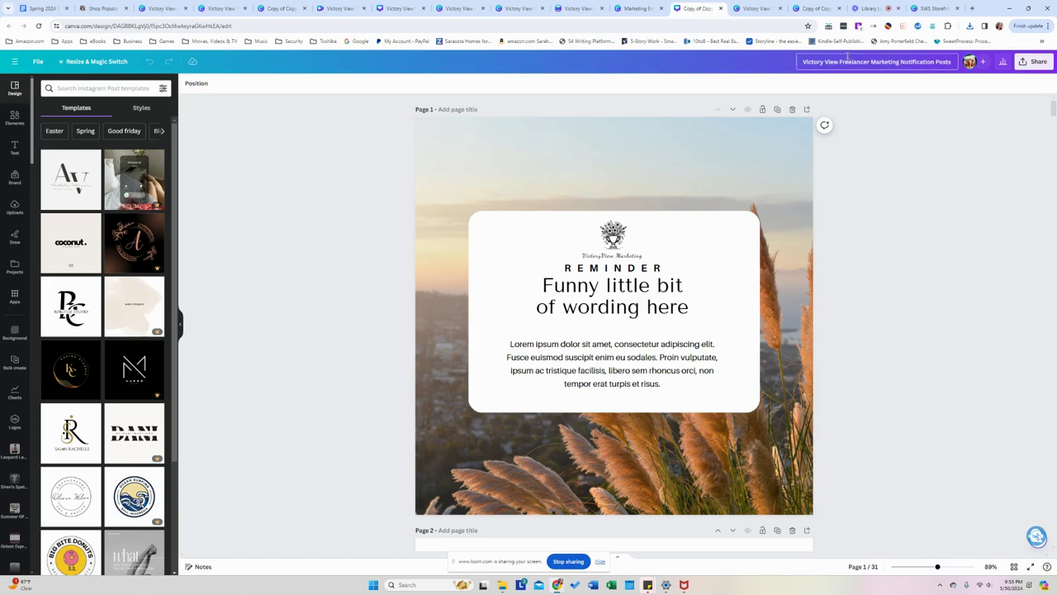
Download all pages of the notification posts design as PNG and save the file
click(1032, 61)
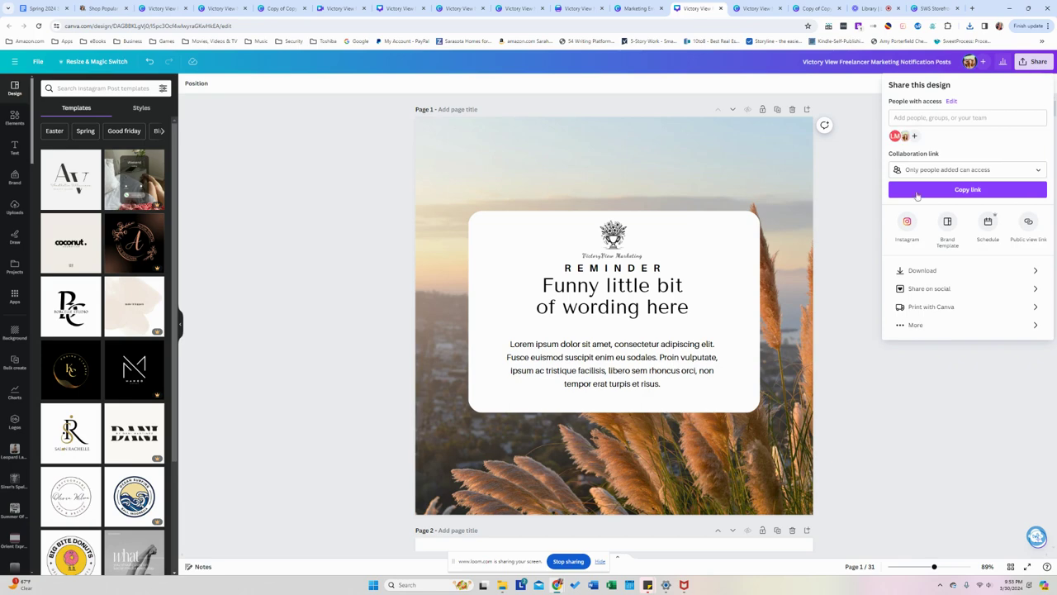
click(923, 271)
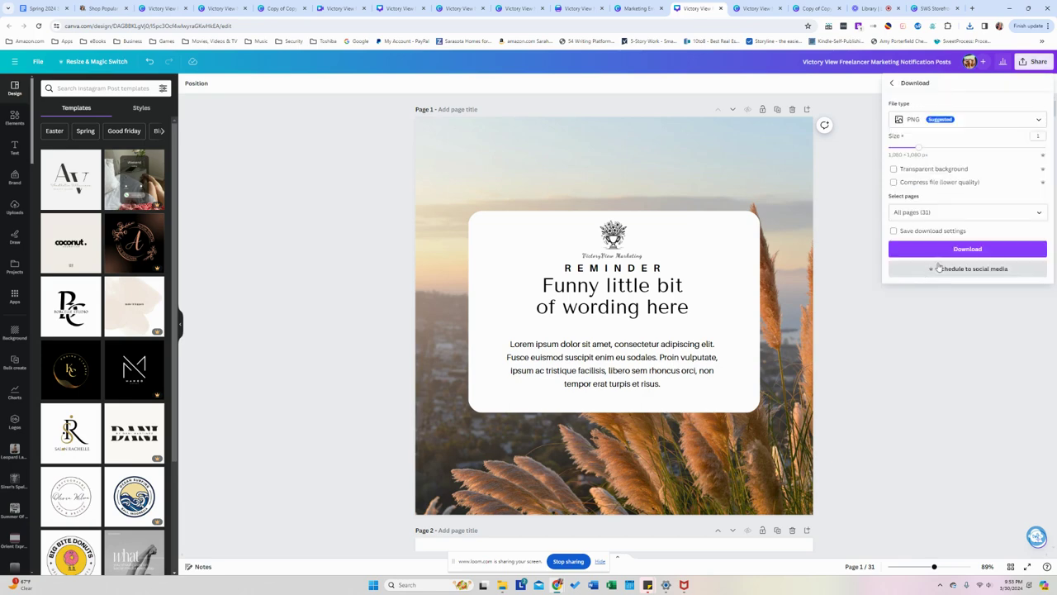
click(944, 248)
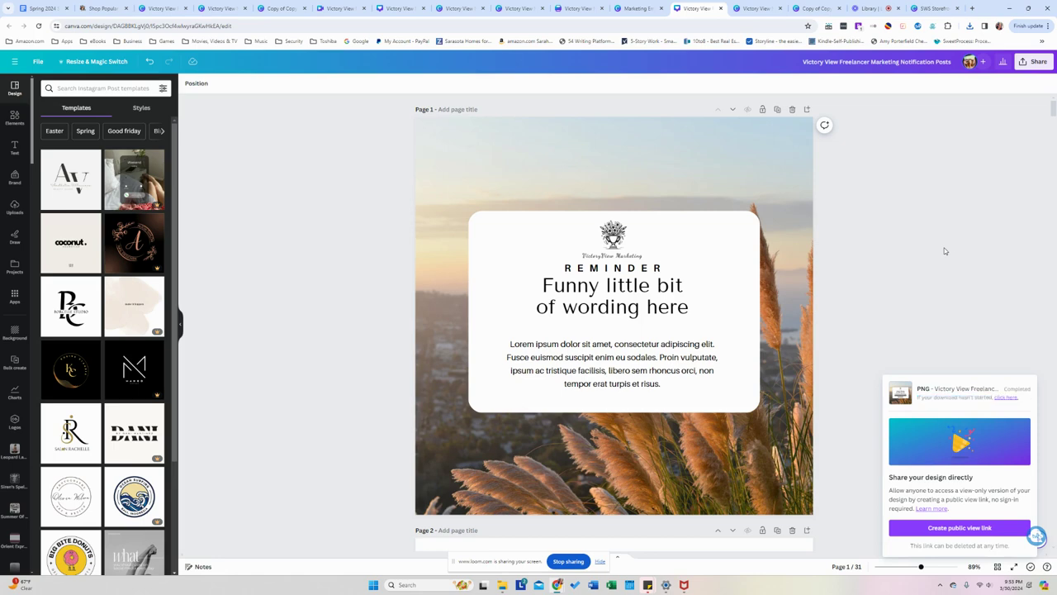
key(Return)
Reload the Victory View Marketing Freelancer Lead Magnet Template design, download all its pages as PNG and save the zip file
click(744, 5)
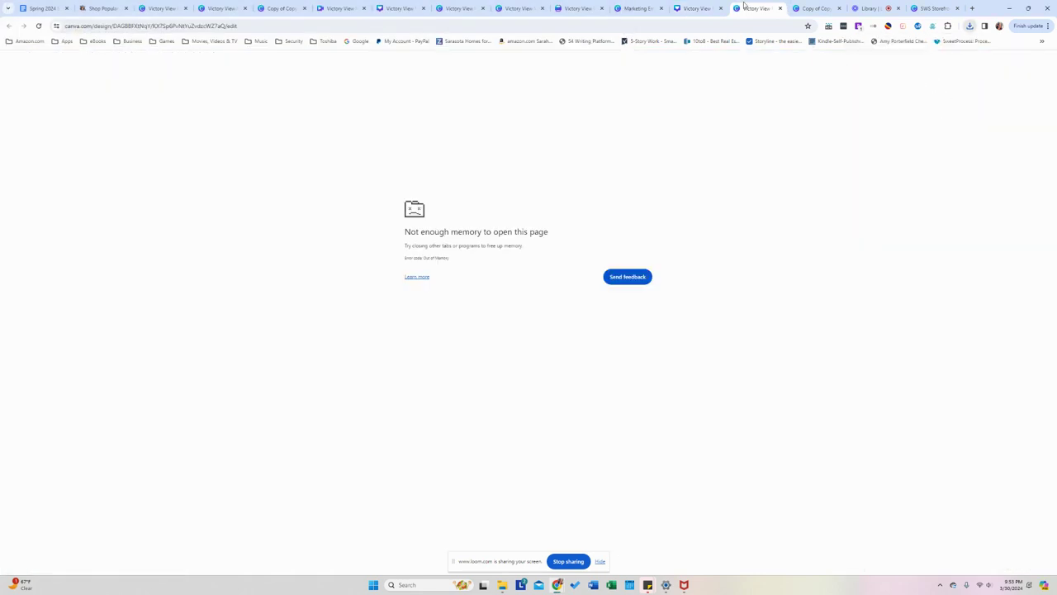
click(41, 27)
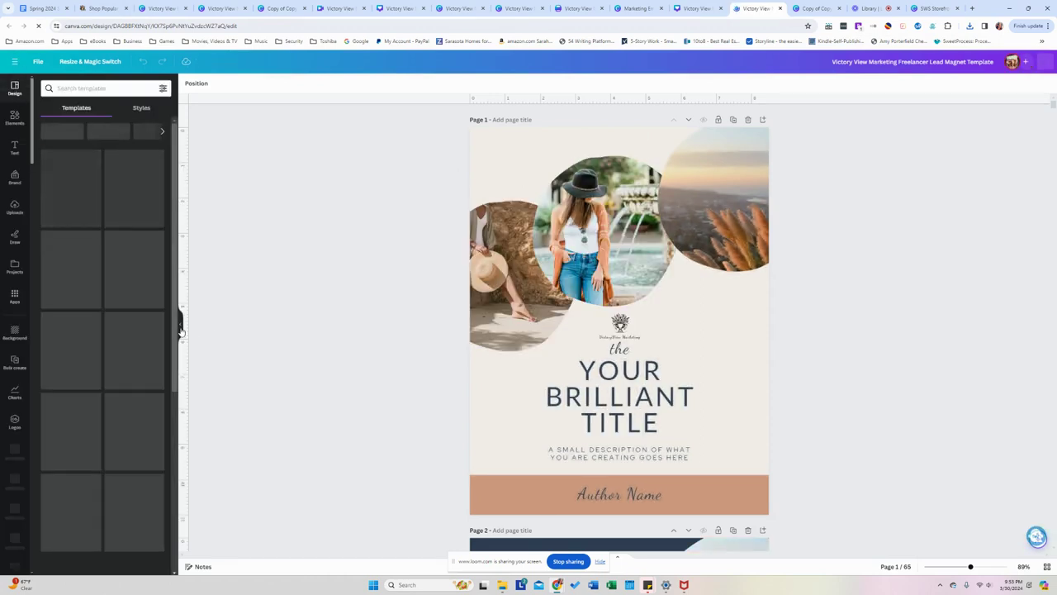
click(181, 326)
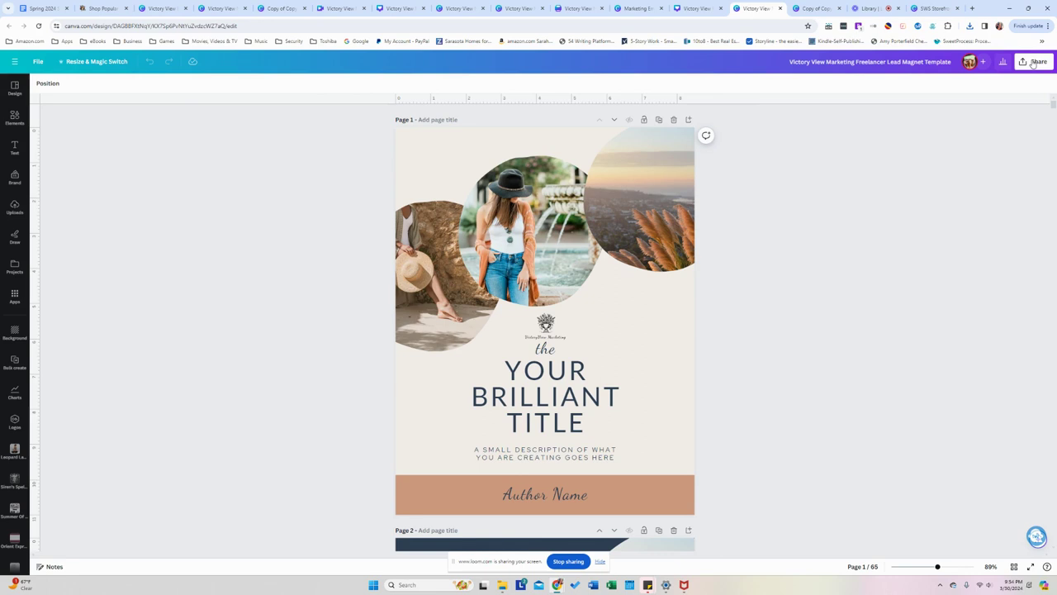
click(1033, 62)
click(910, 271)
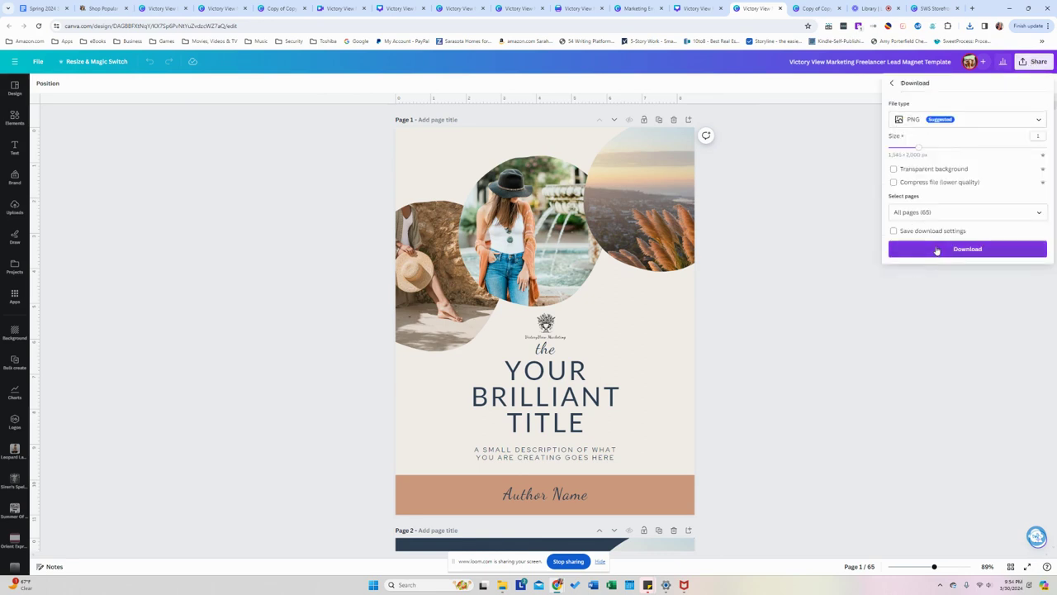
click(936, 250)
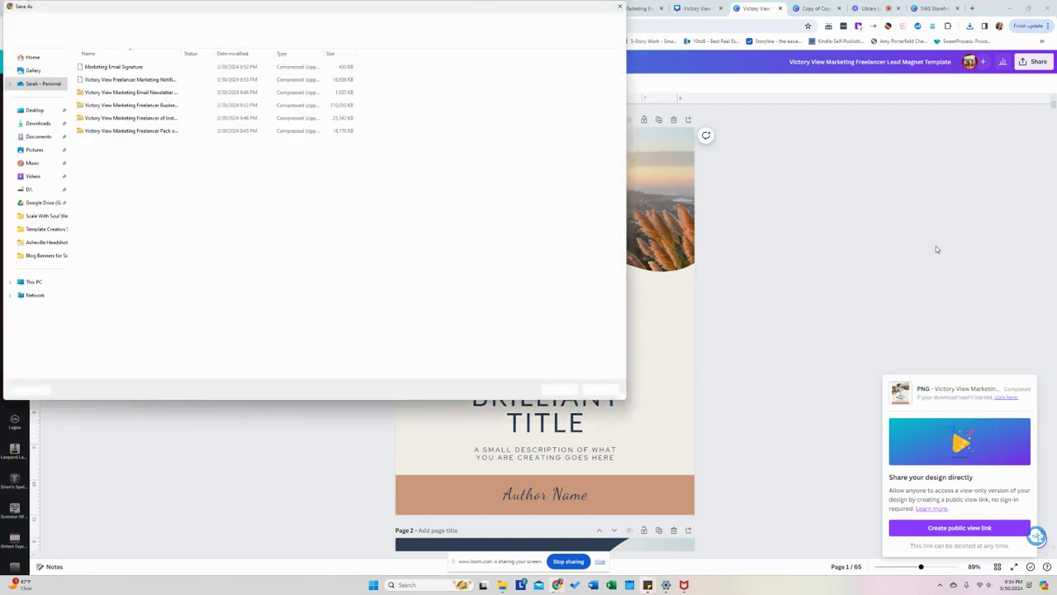
key(Return)
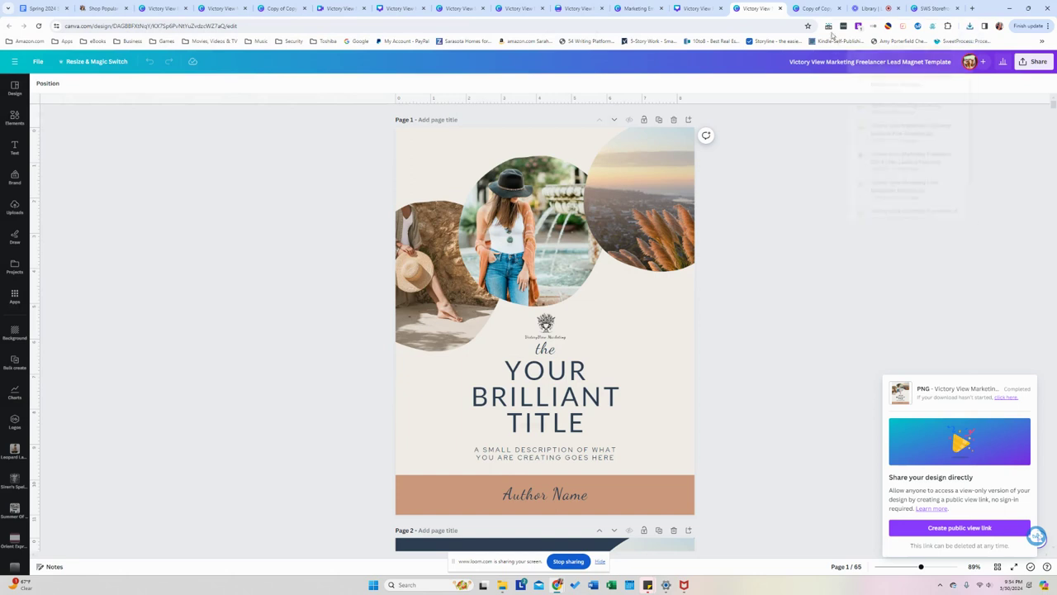
Reload the Copy of Copy of Copy of Copy of Bundle Deliverable File design, go to page 2 and show the brand kit
click(817, 9)
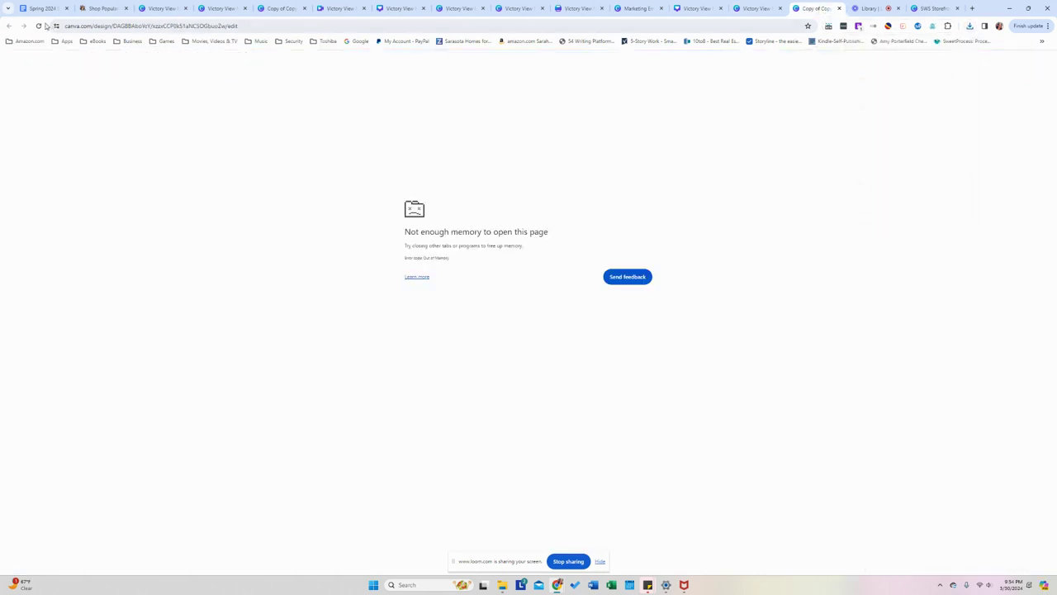
click(39, 26)
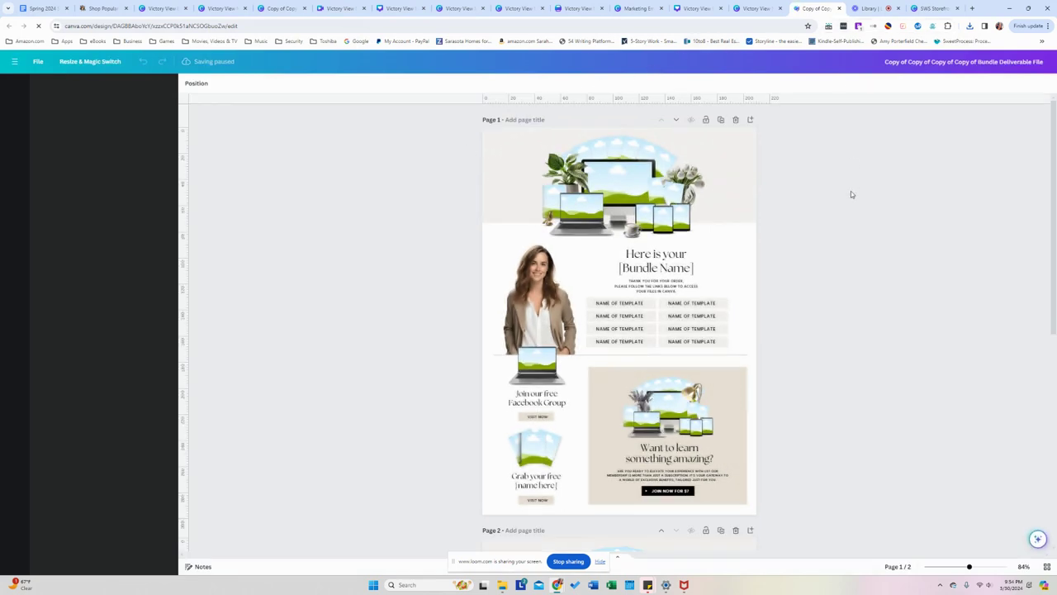
scroll(825, 246, down, 3)
scroll(825, 243, down, 3)
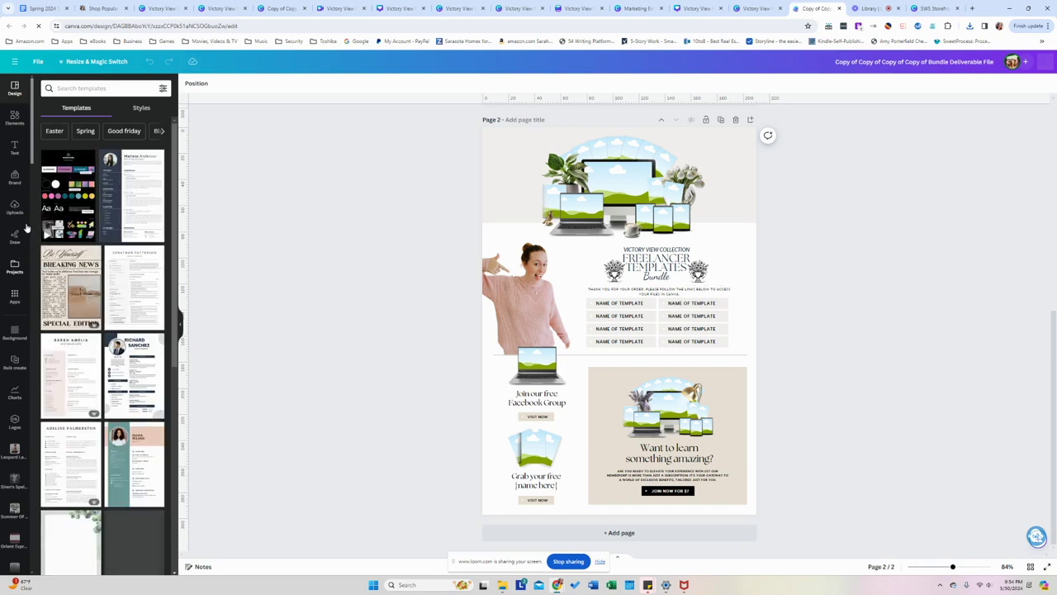
click(15, 180)
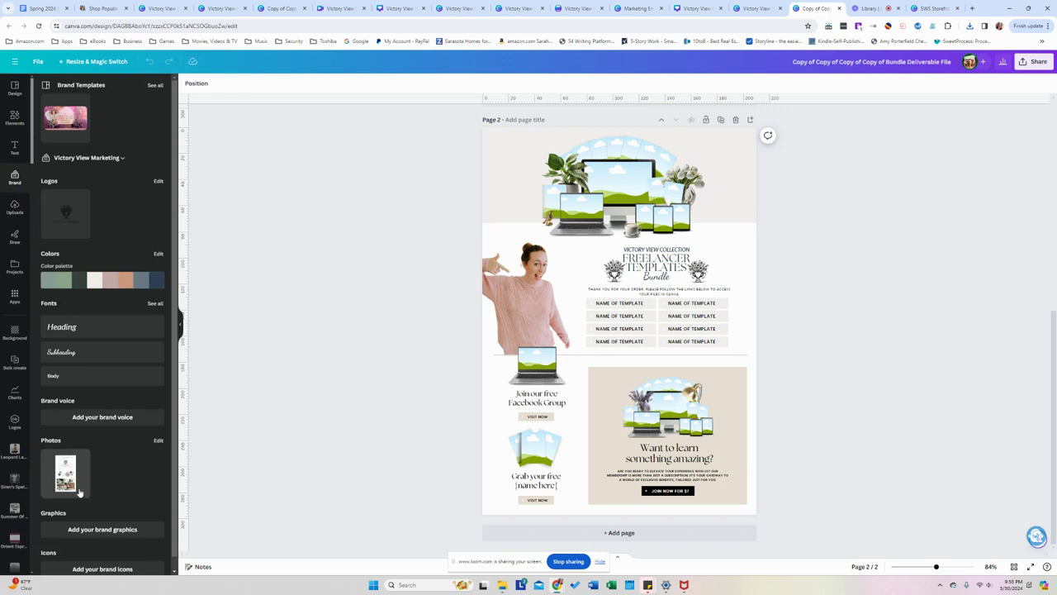
Open the brand kit's photos for editing and add the Quick Links Landing Page PNG from the recent downloads
click(79, 472)
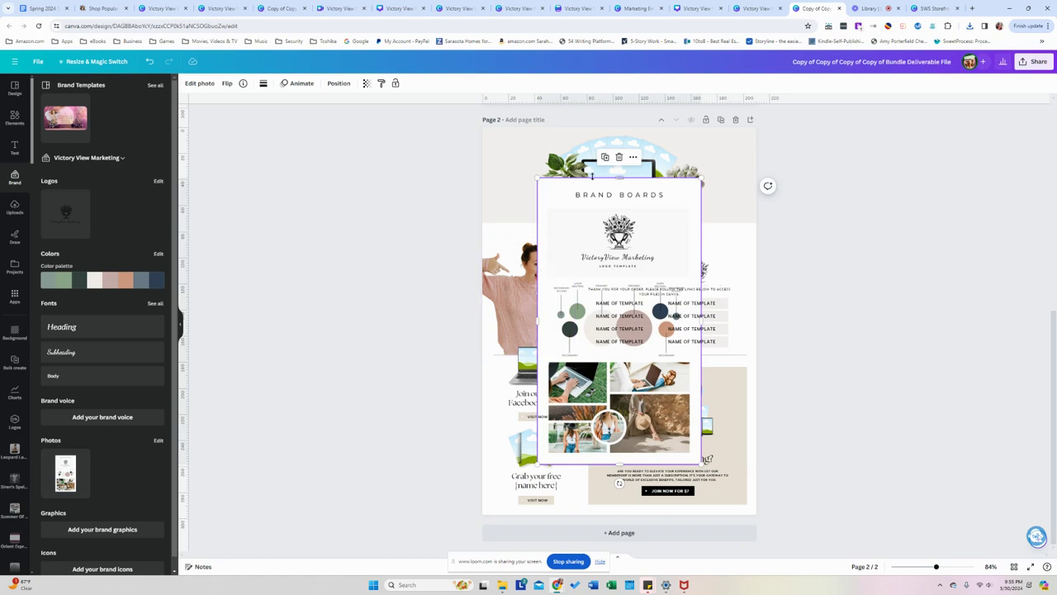
click(621, 156)
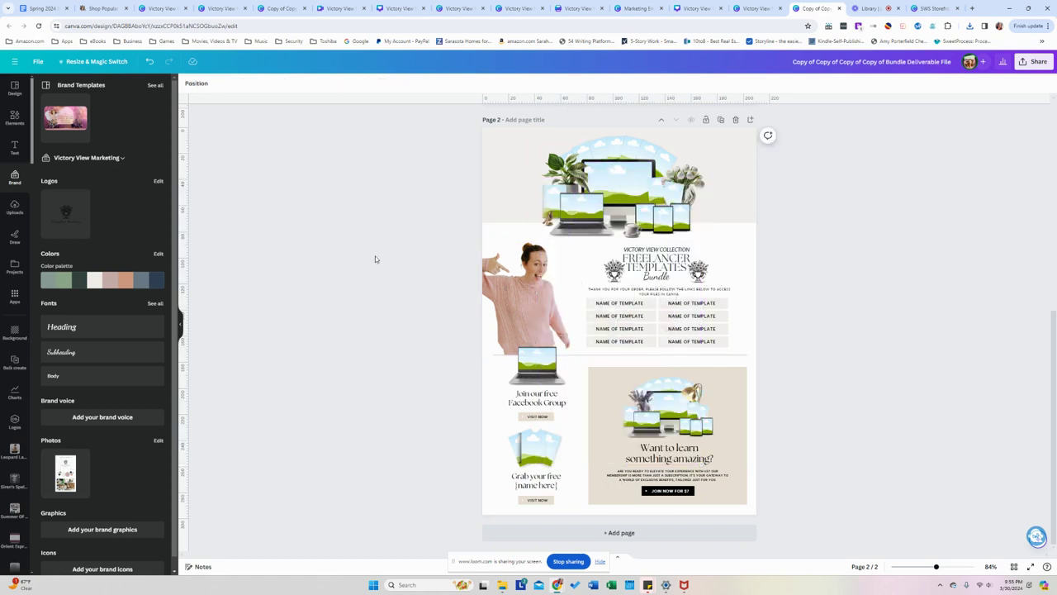
click(158, 440)
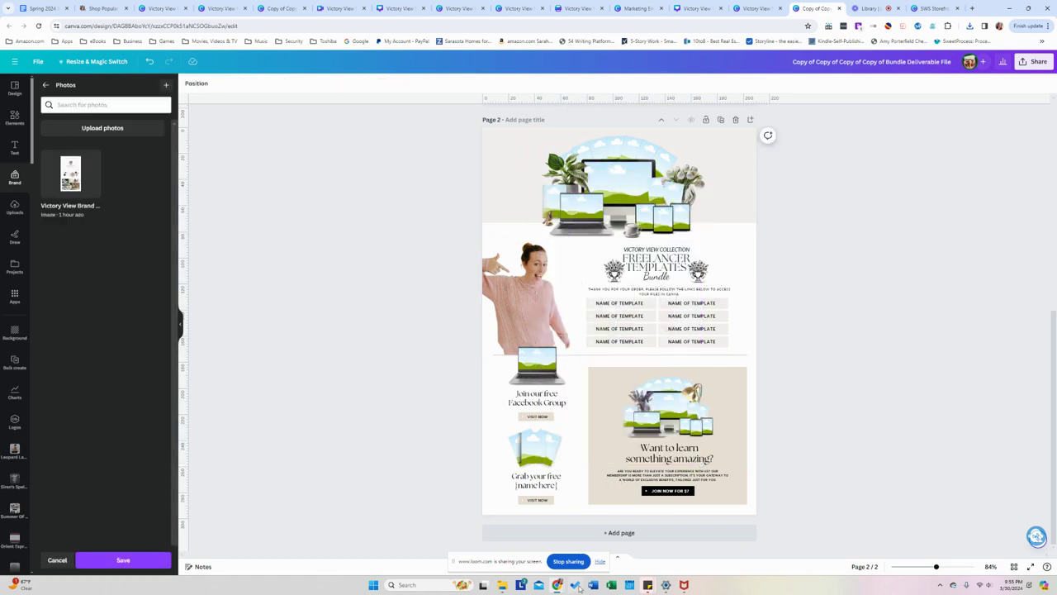
click(969, 28)
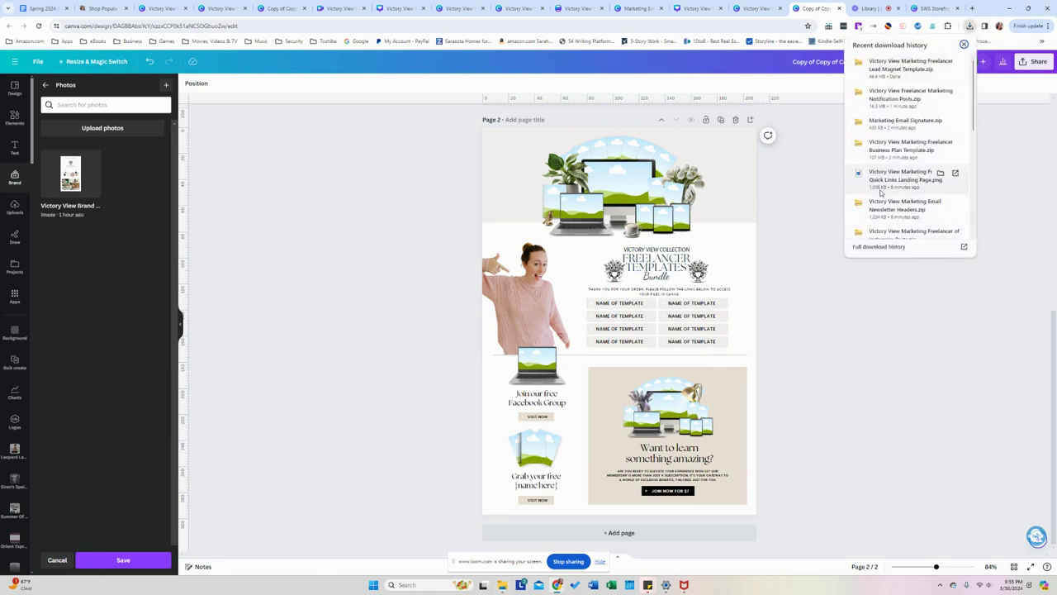
scroll(880, 193, down, 2)
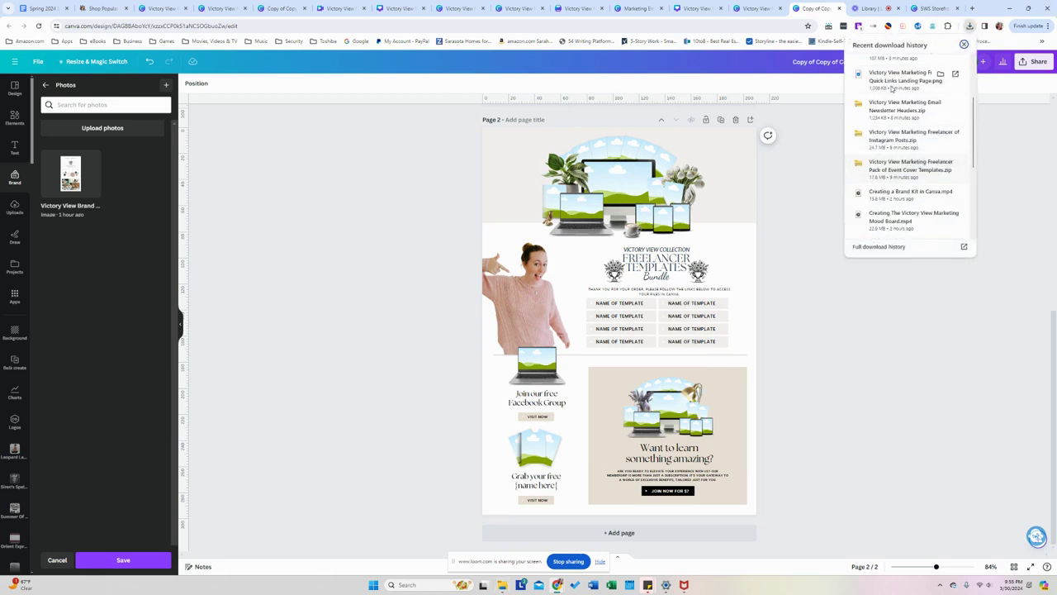
drag(891, 89, 87, 280)
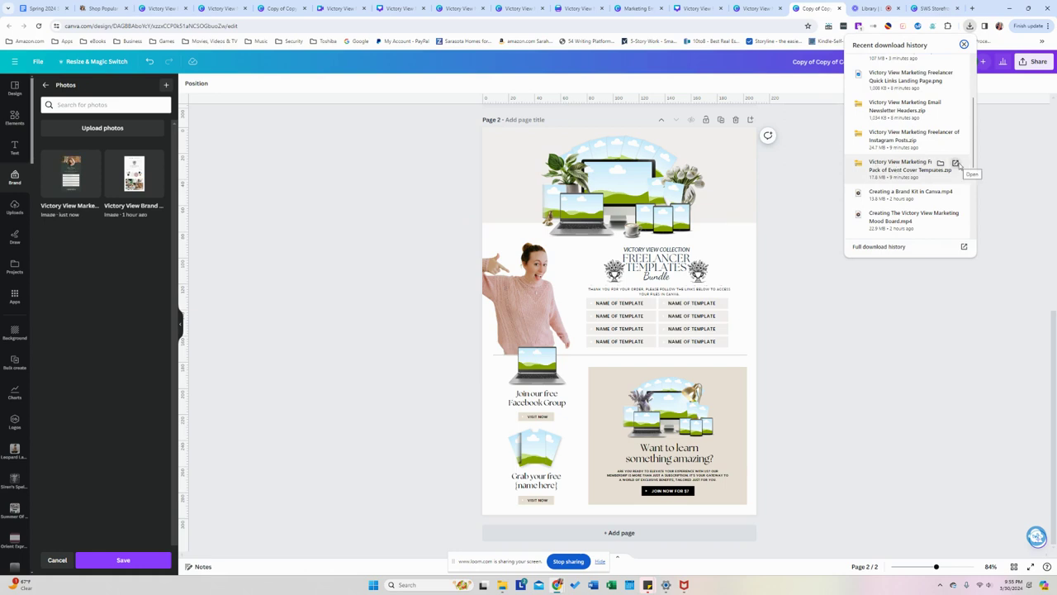
Extract the downloaded Pack of Event Cover Templates zip and upload all its images to the brand photos
click(957, 165)
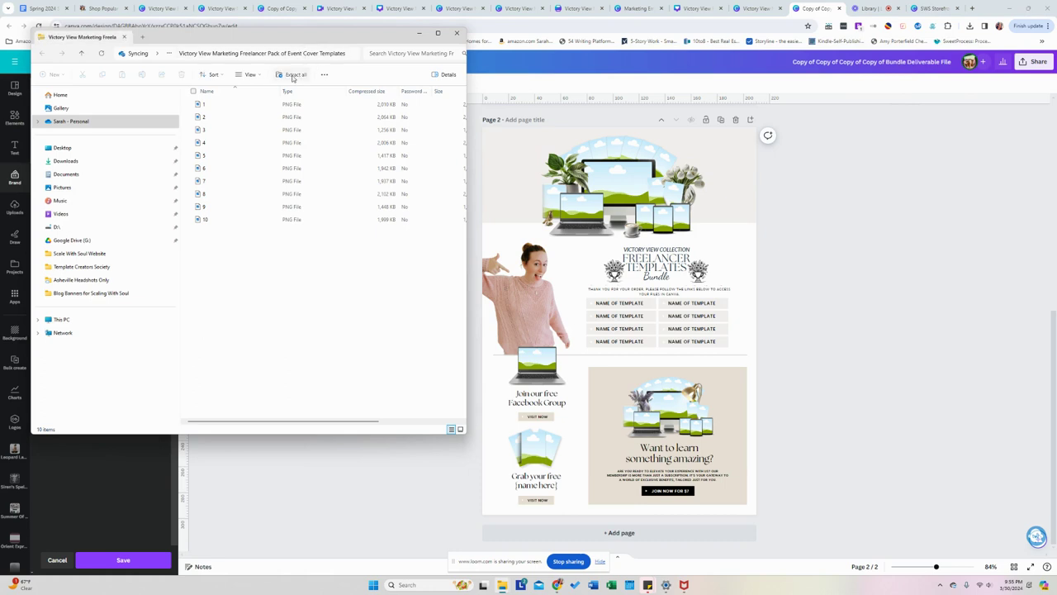
click(294, 74)
key(Return)
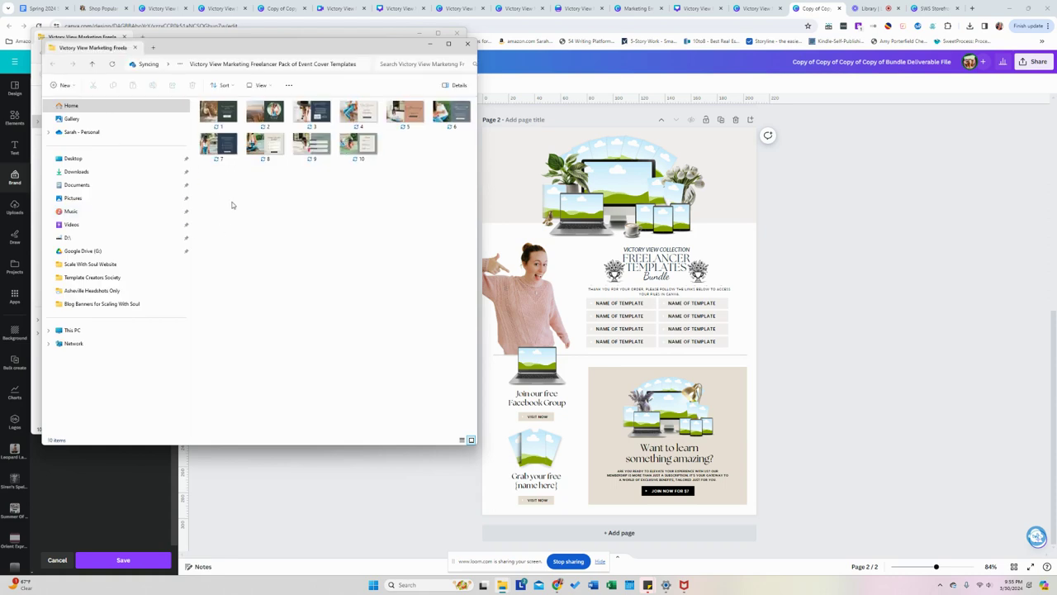
key(ctrl+a)
drag(144, 436, 87, 492)
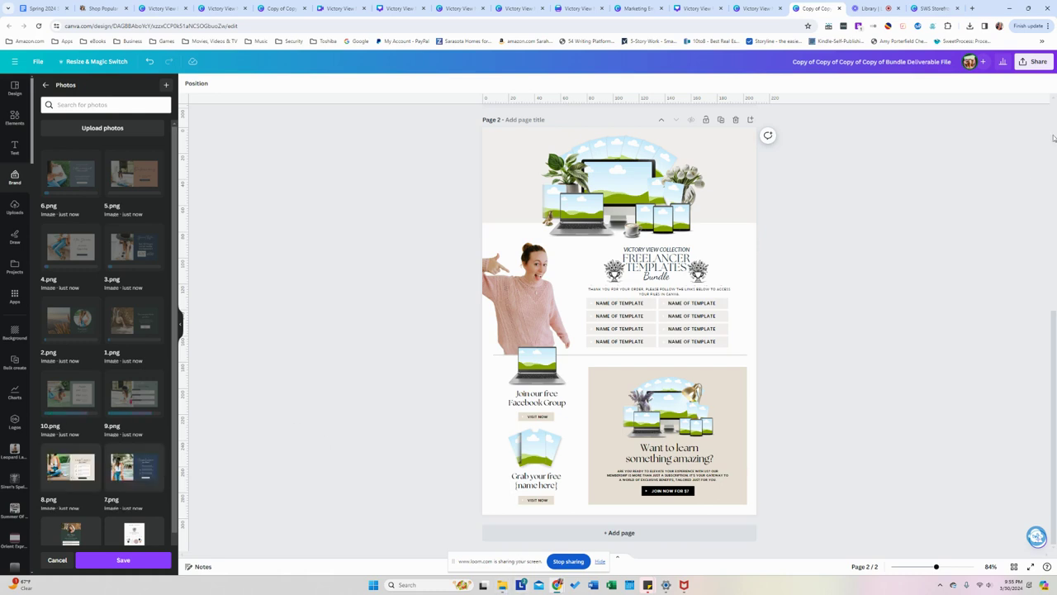
Extract the downloaded Victory View Marketing Freelancer of Instagram Posts zip and upload all its images to the brand photos
click(970, 26)
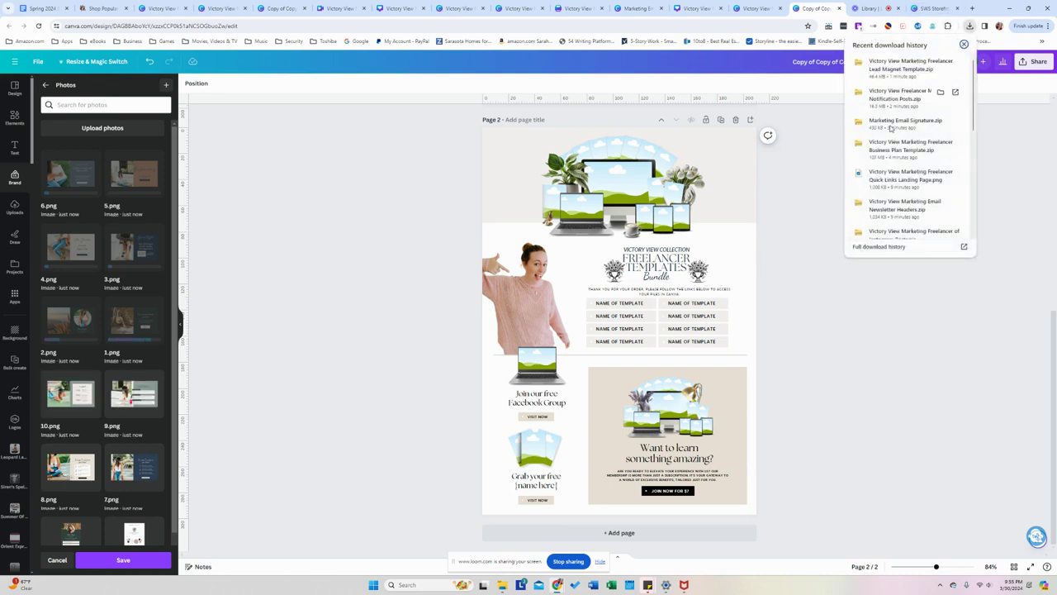
scroll(896, 187, down, 1)
scroll(896, 187, down, 1)
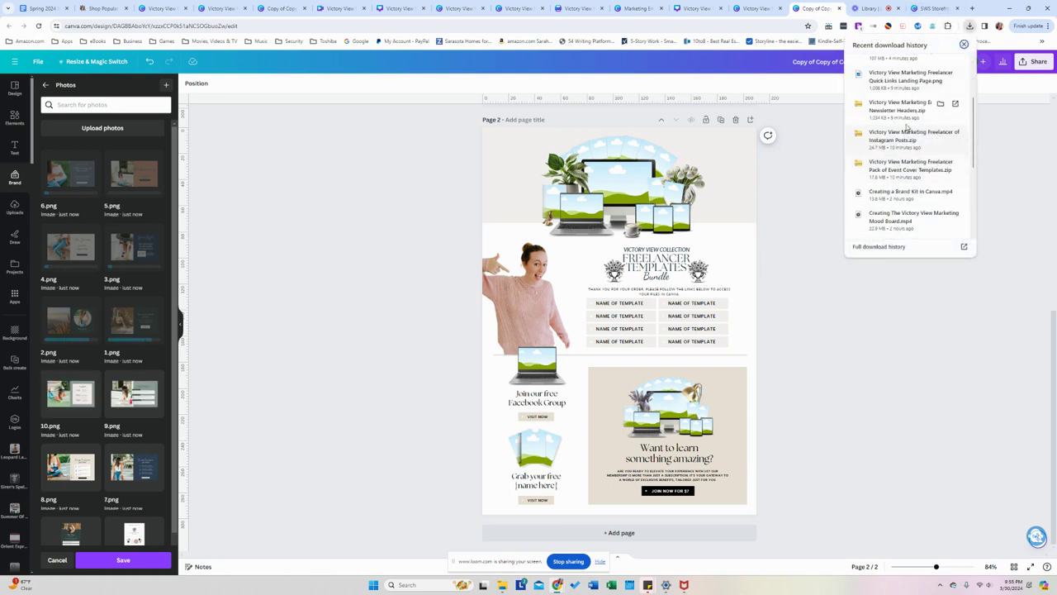
click(954, 133)
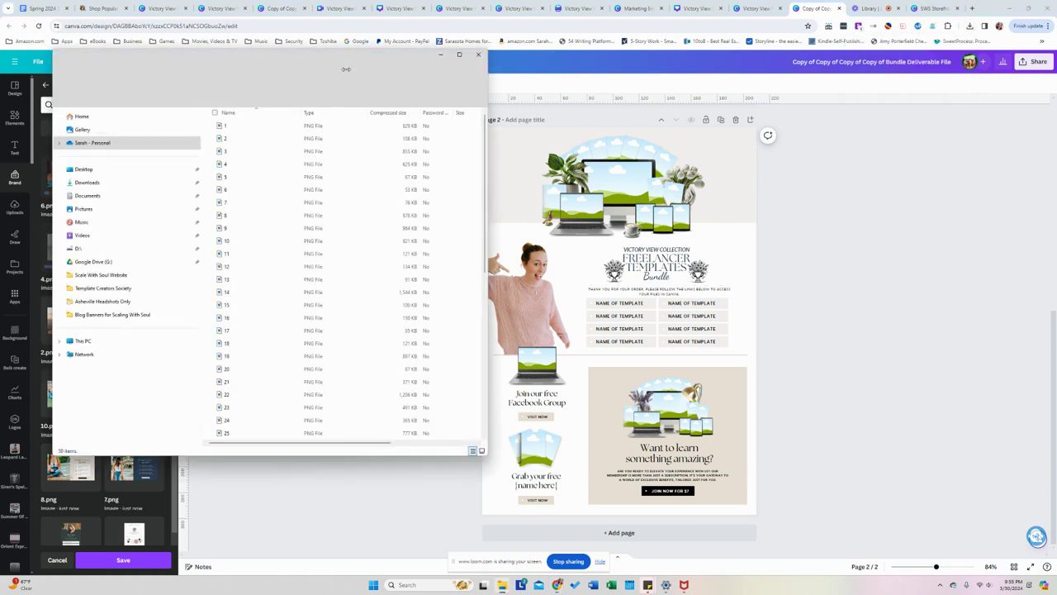
click(316, 96)
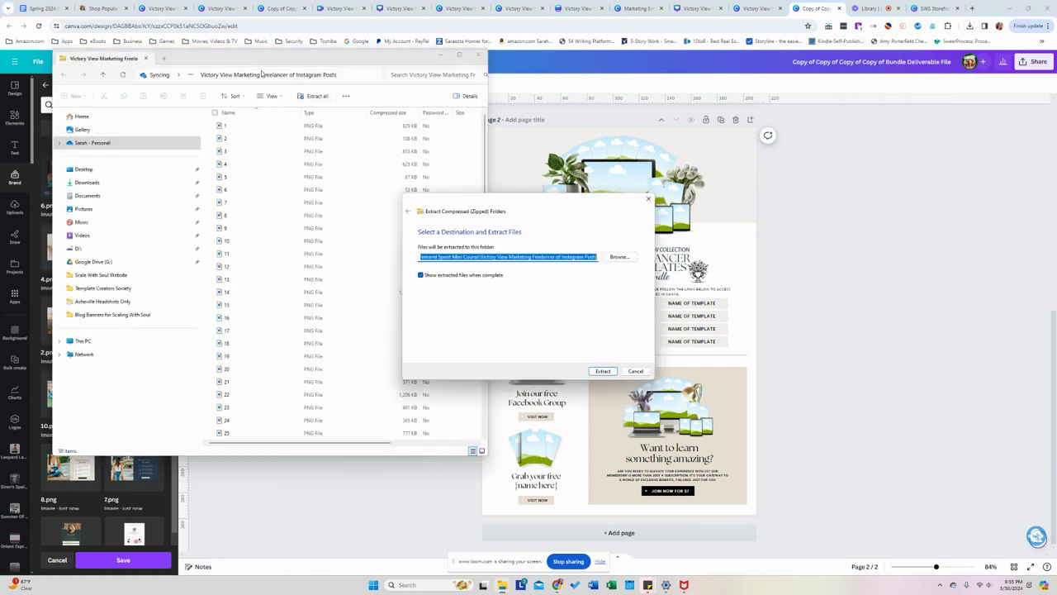
click(603, 371)
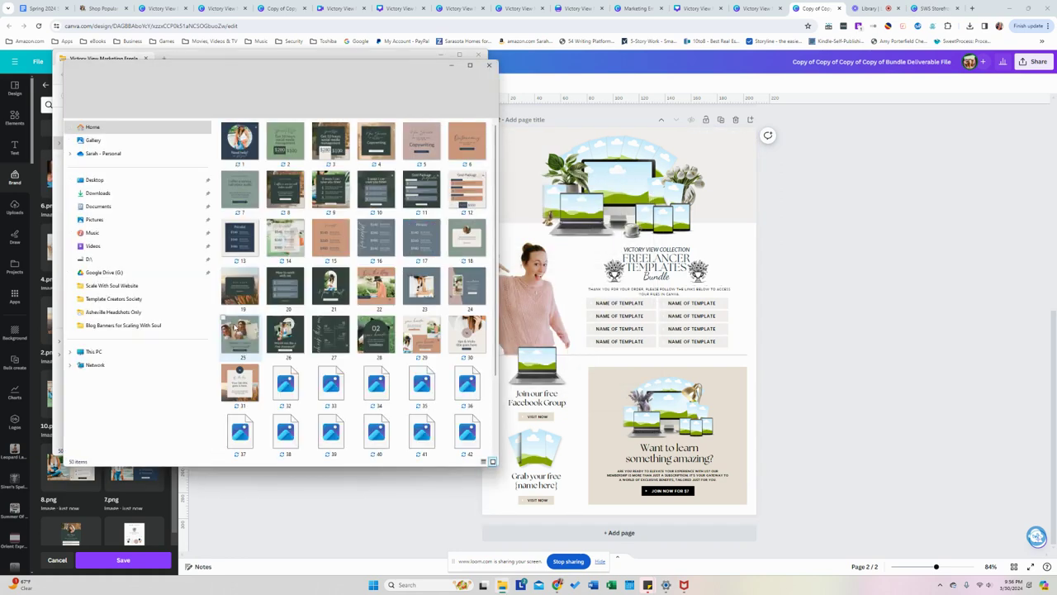
key(ctrl+a)
drag(222, 239, 107, 506)
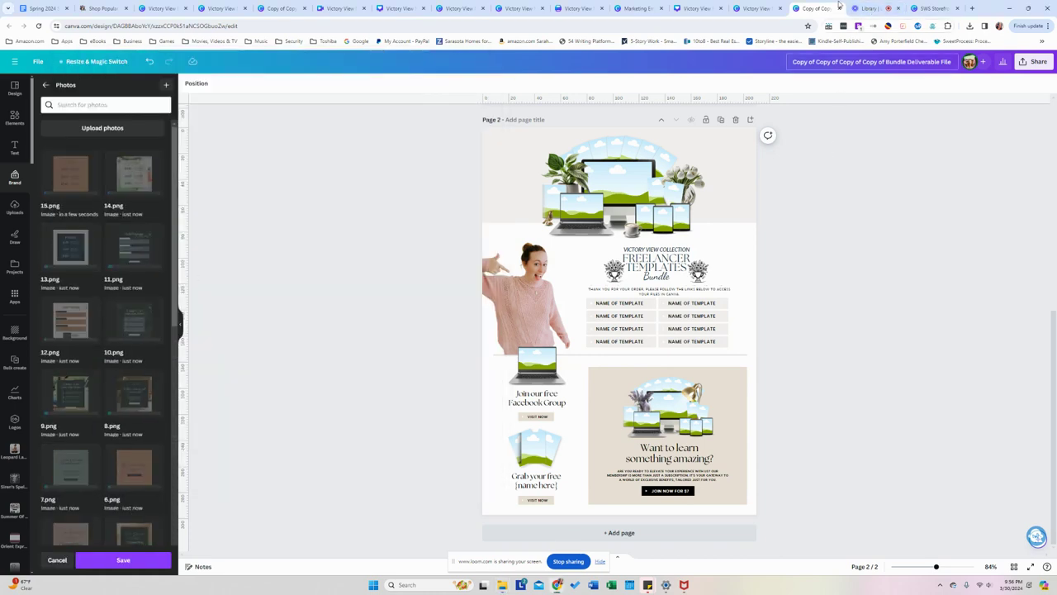
Extract the downloaded Victory View Marketing Freelancer Business Plan Template zip and add all its page images to the brand photos
mouse_move(856, 8)
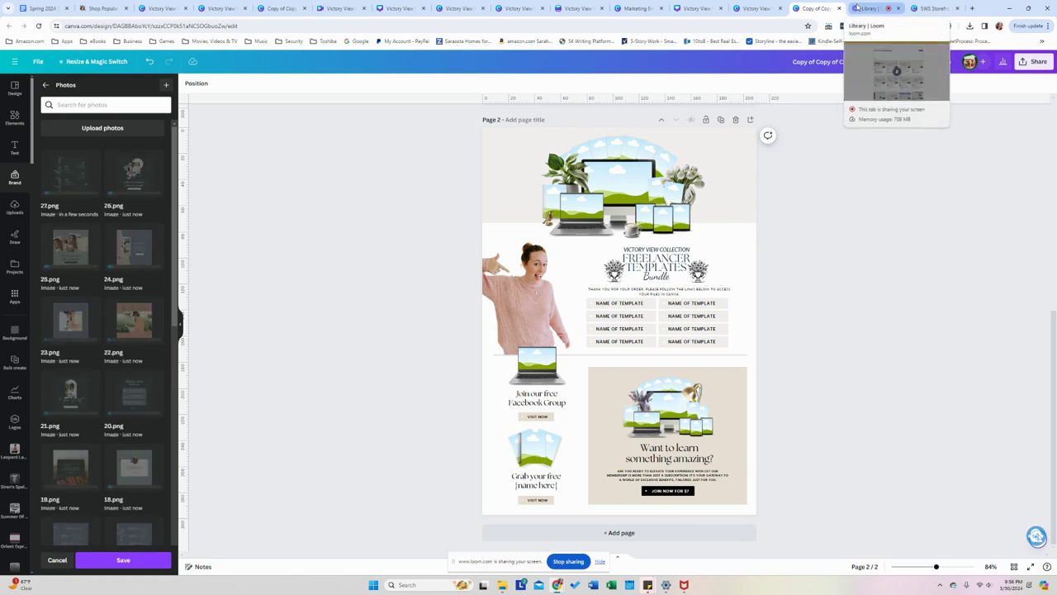
click(971, 26)
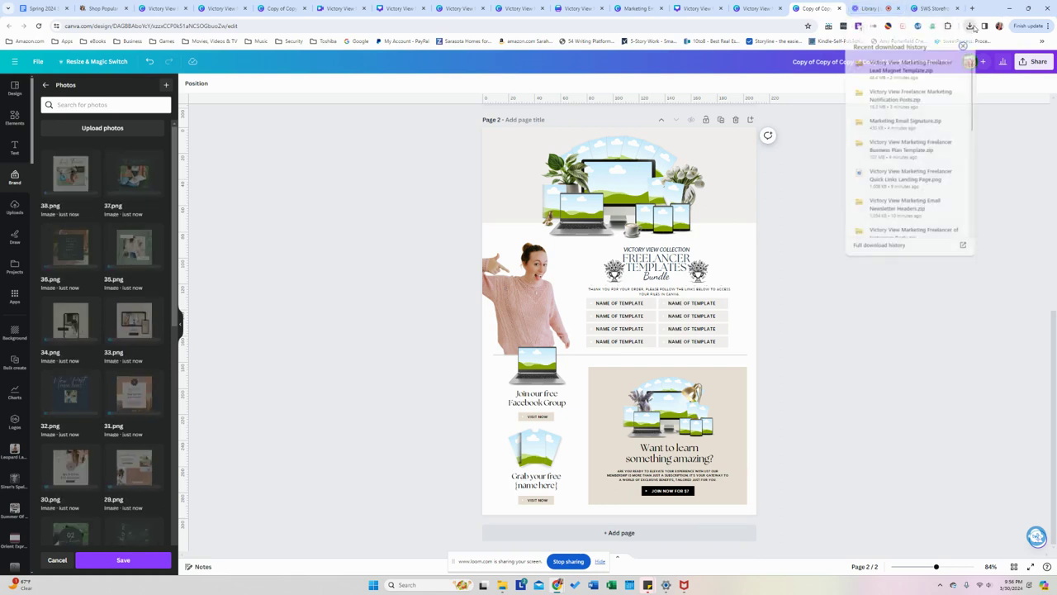
click(892, 151)
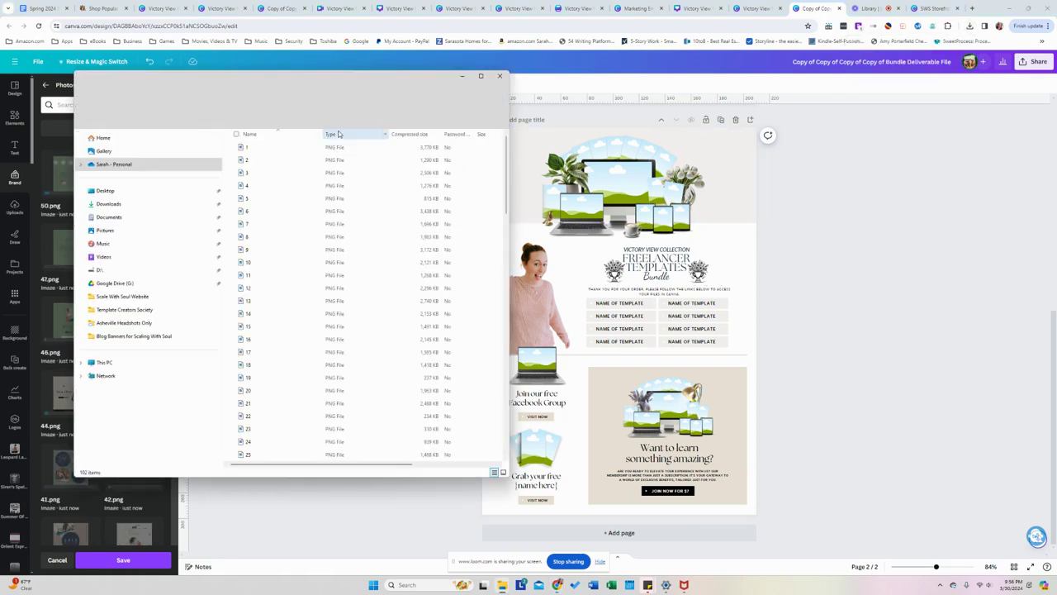
click(340, 117)
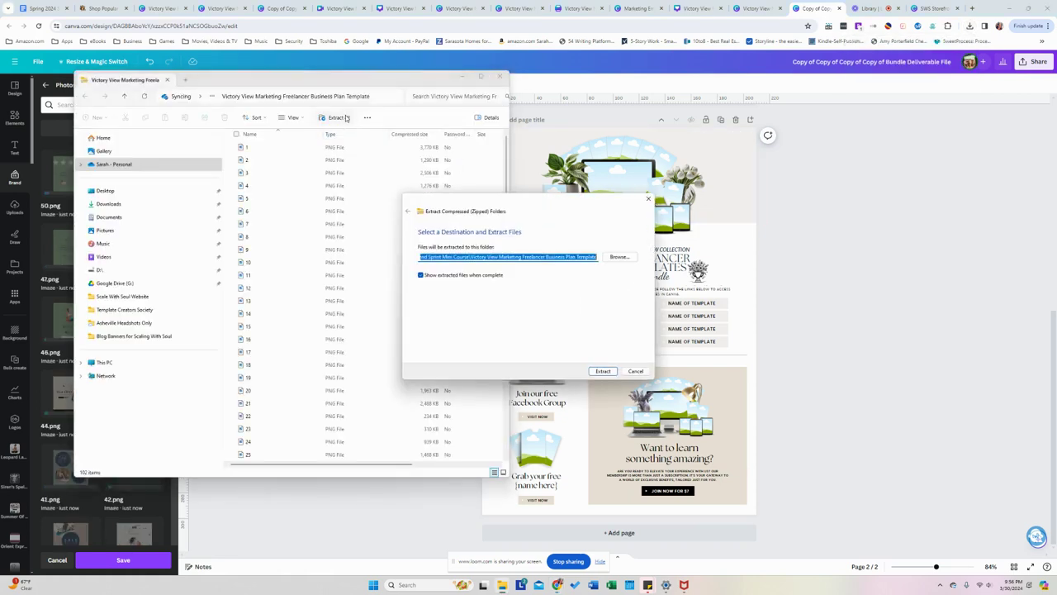
key(Return)
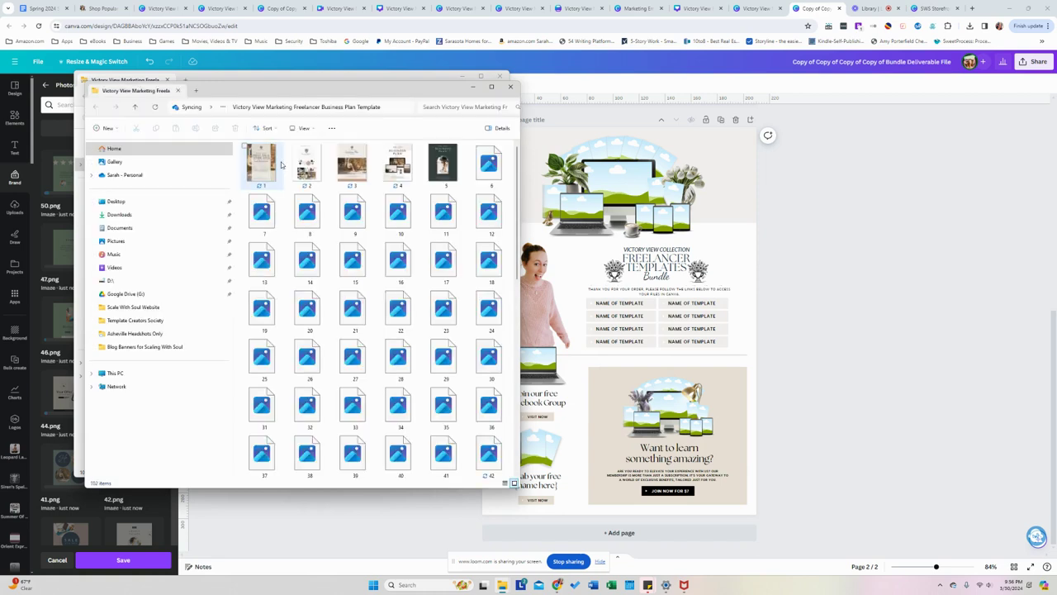
key(ctrl+a)
drag(273, 169, 49, 330)
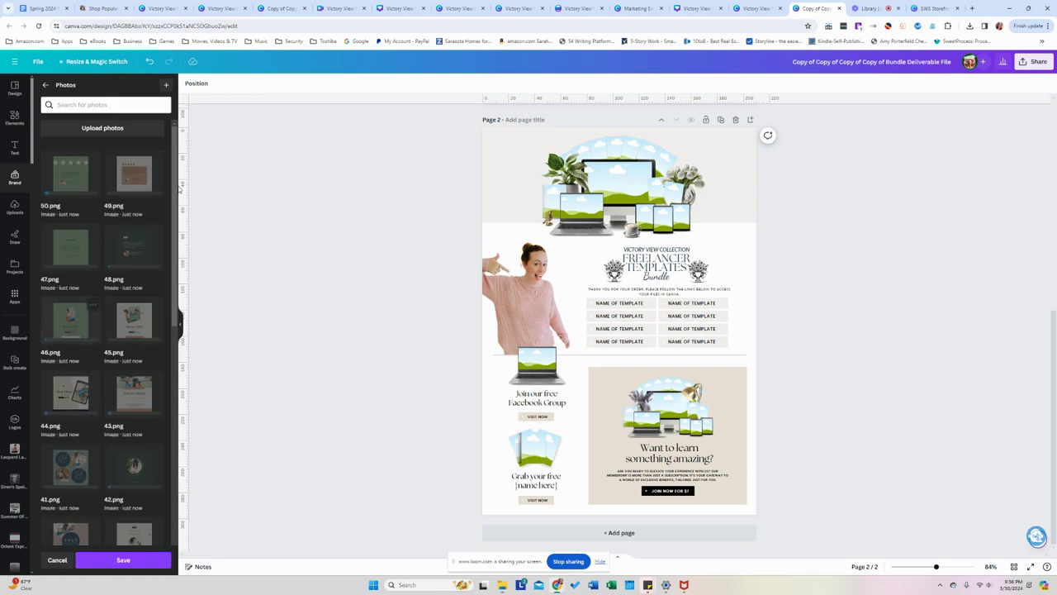
Extract the downloaded Marketing Email Signature zip and add all its images to the brand photos
click(969, 26)
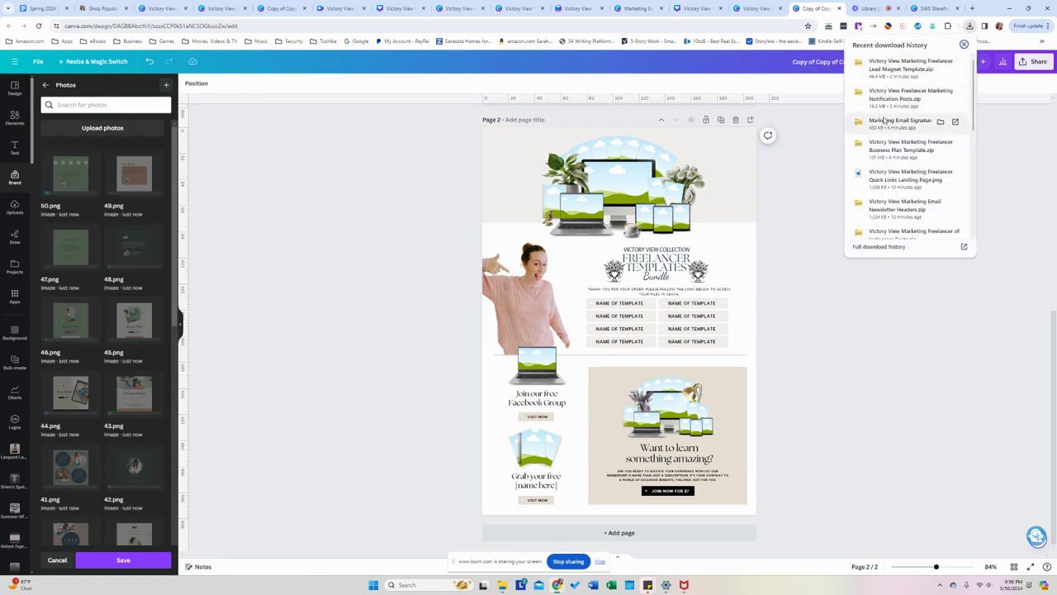
click(956, 122)
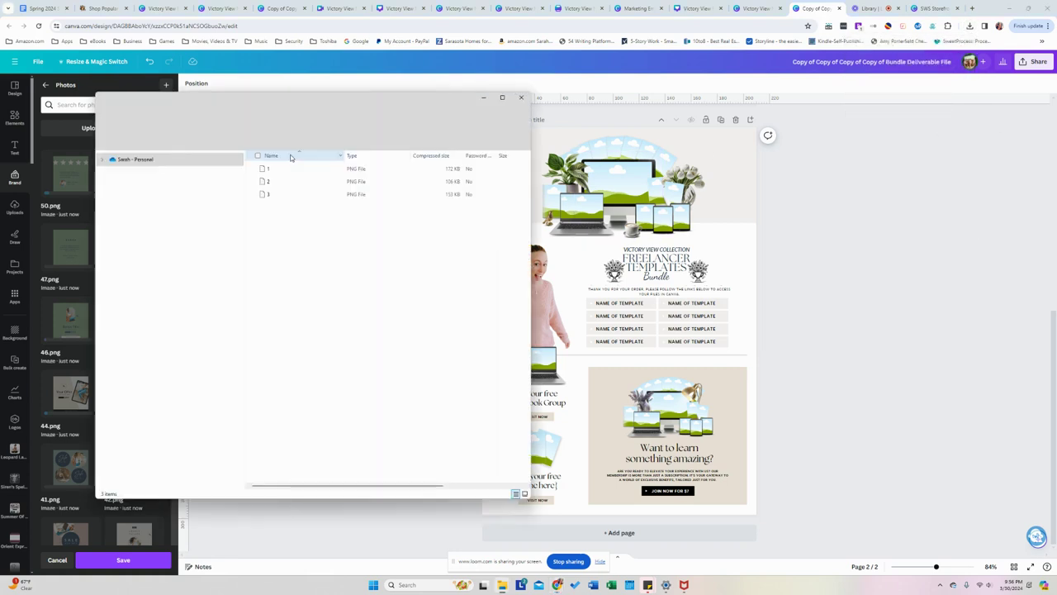
click(350, 140)
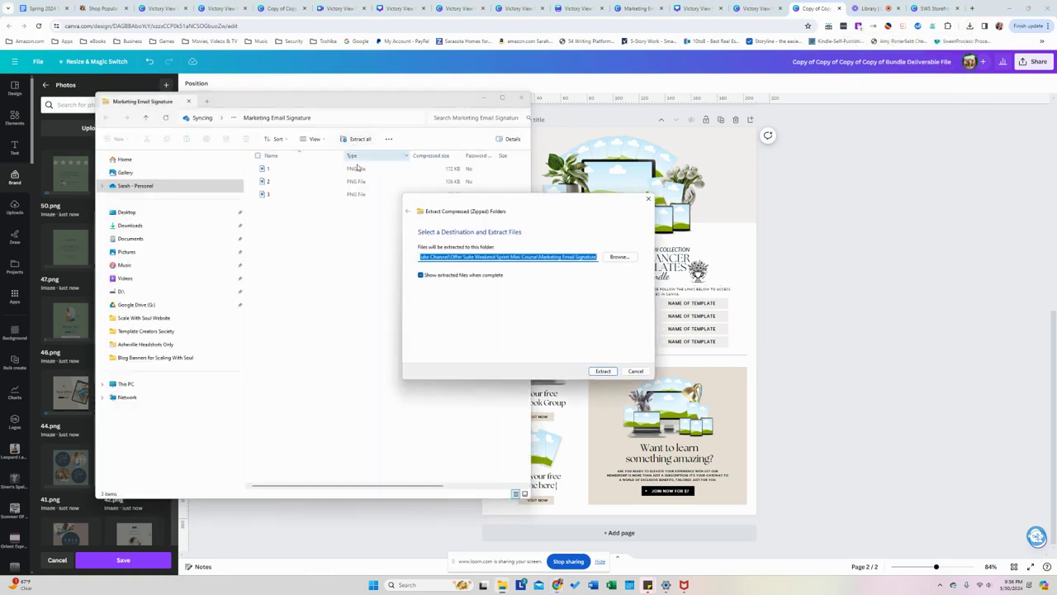
click(603, 371)
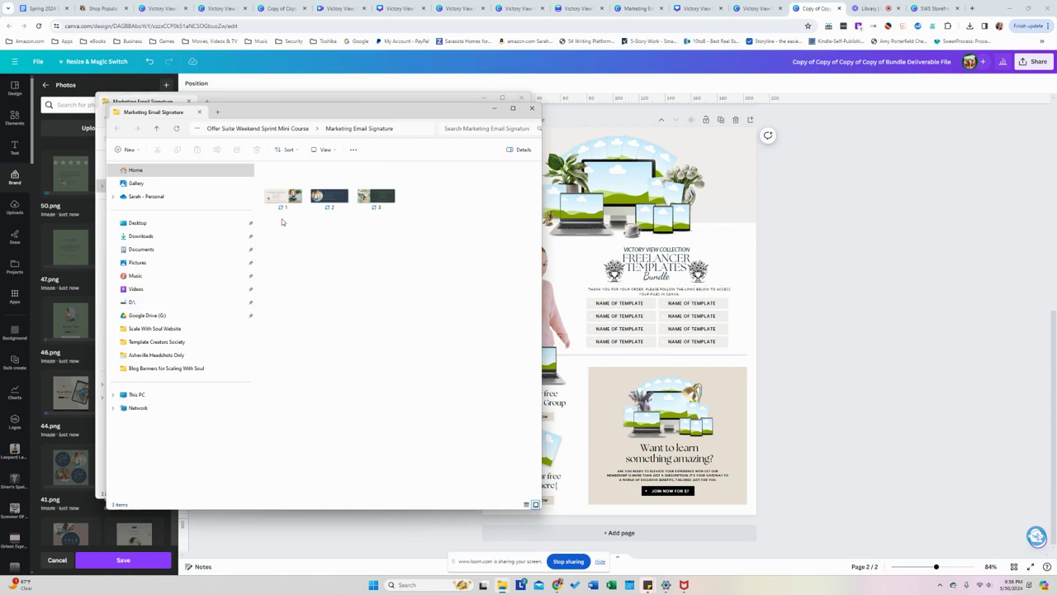
key(ctrl+a)
drag(386, 187, 53, 235)
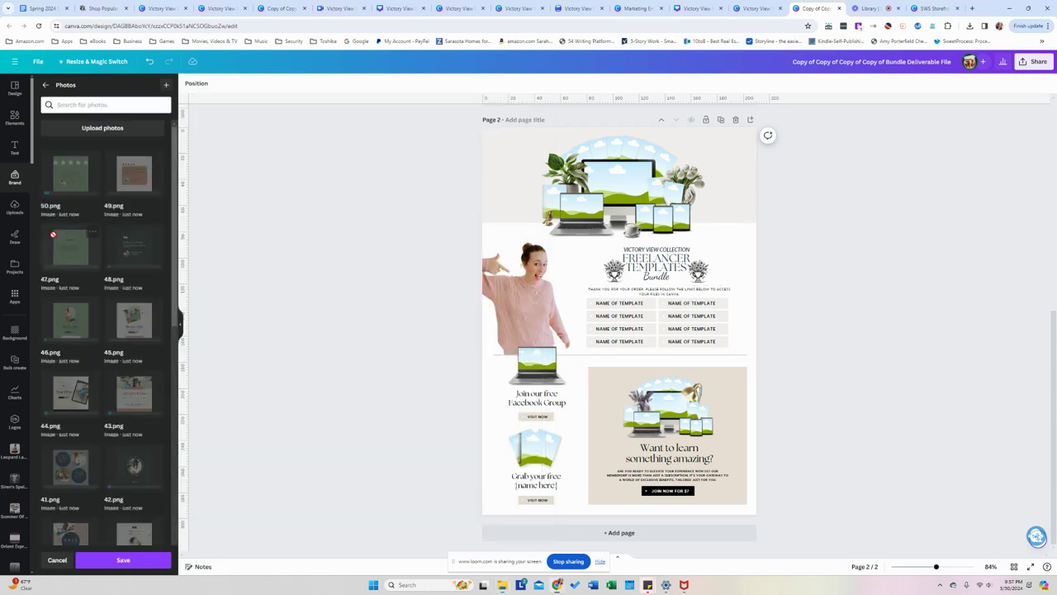
Extract the downloaded Victory View Freelancer Marketing Notification Posts zip and upload all its images to the brand photos
click(971, 25)
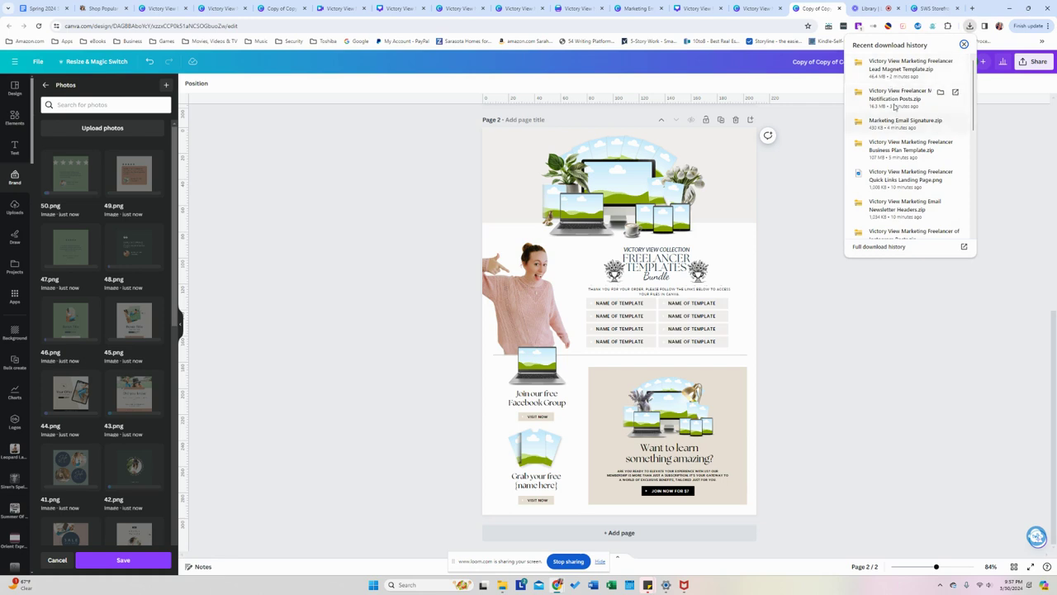
click(956, 92)
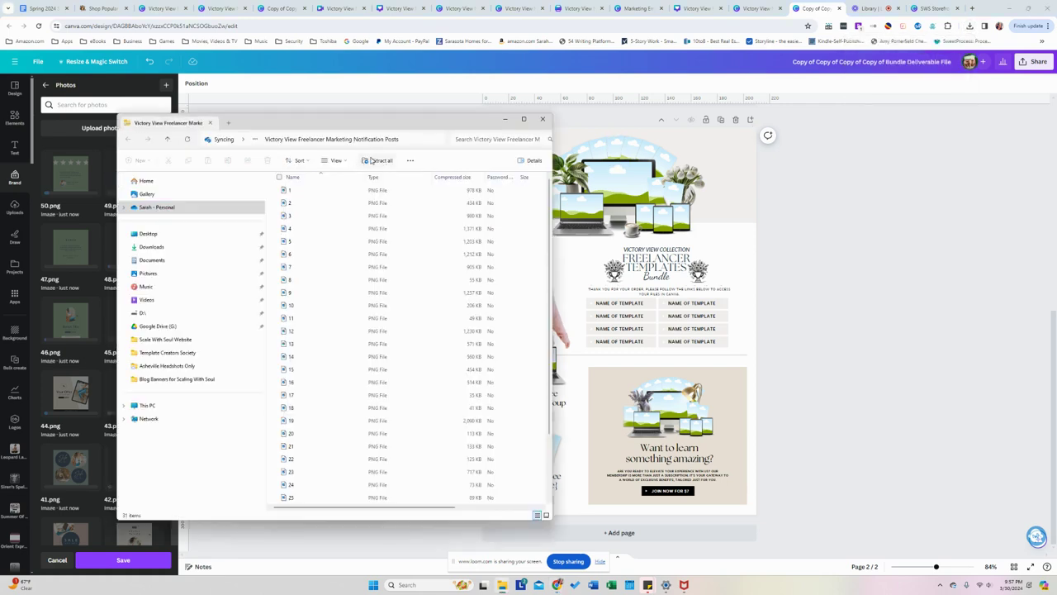
click(376, 160)
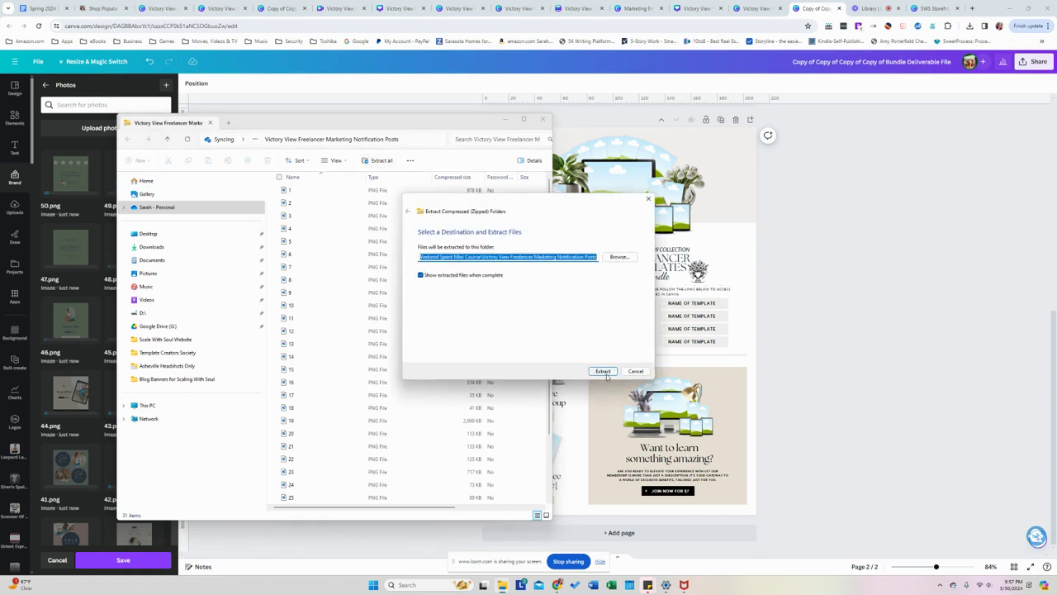
click(606, 373)
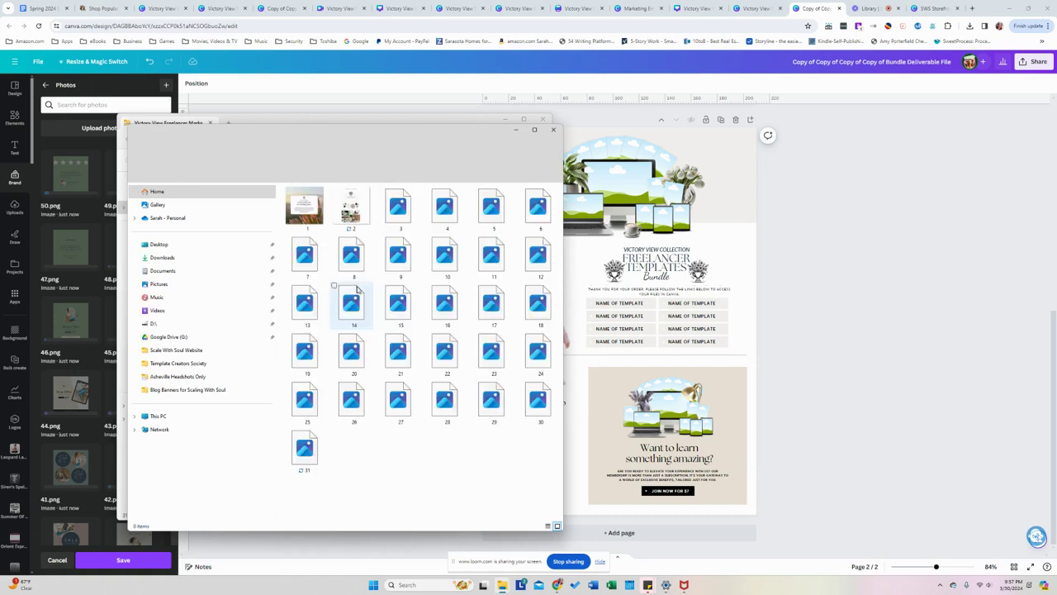
key(ctrl+a)
drag(126, 211, 74, 219)
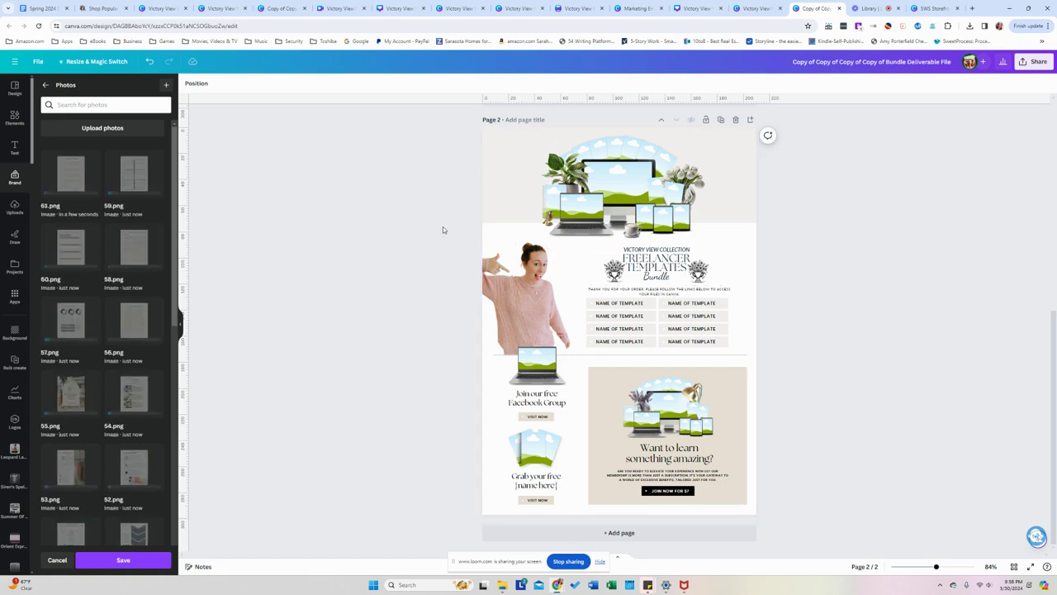
Extract the downloaded Victory View Marketing Freelancer Lead Magnet Template zip and upload all its page images to the brand photos
click(972, 26)
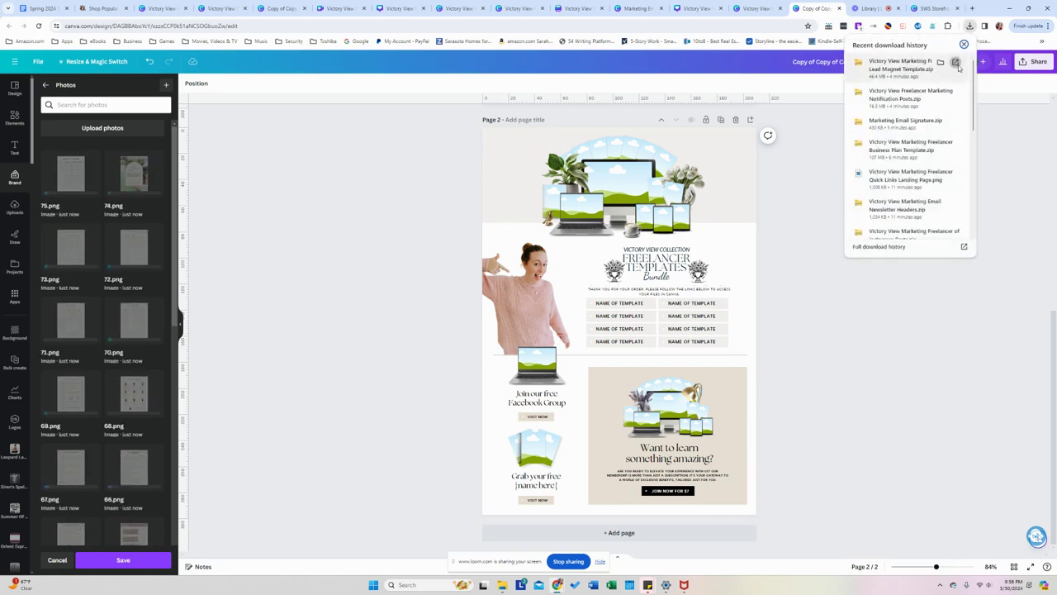
click(955, 64)
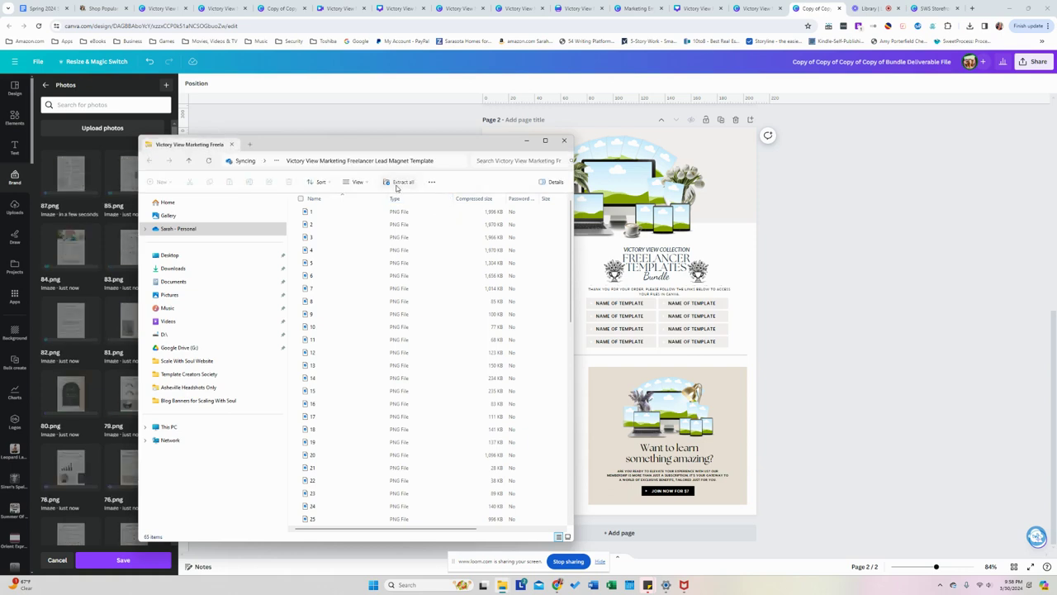
click(403, 182)
click(603, 371)
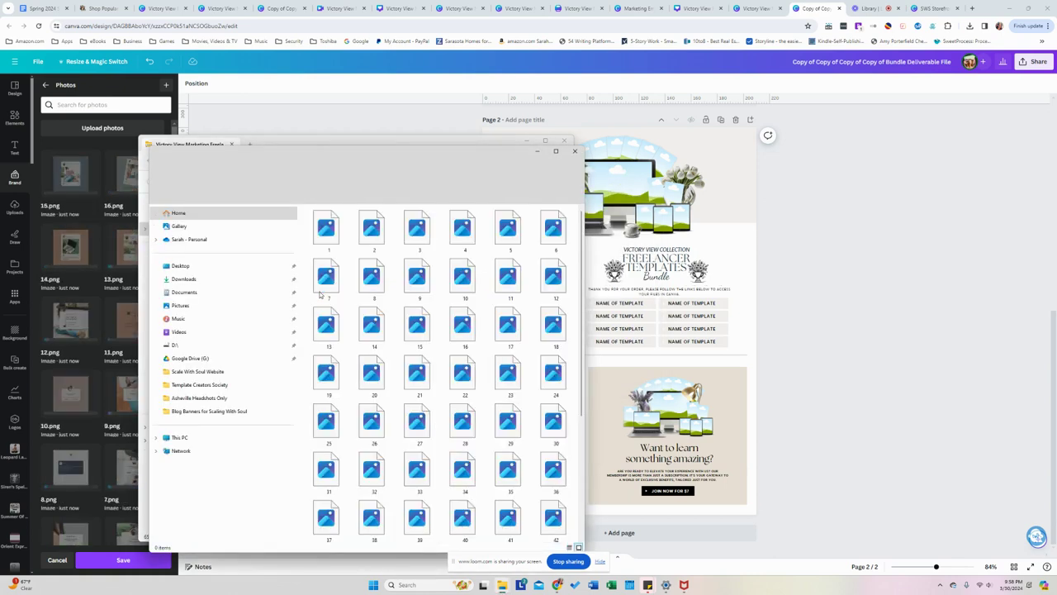
key(ctrl+a)
drag(325, 235, 109, 277)
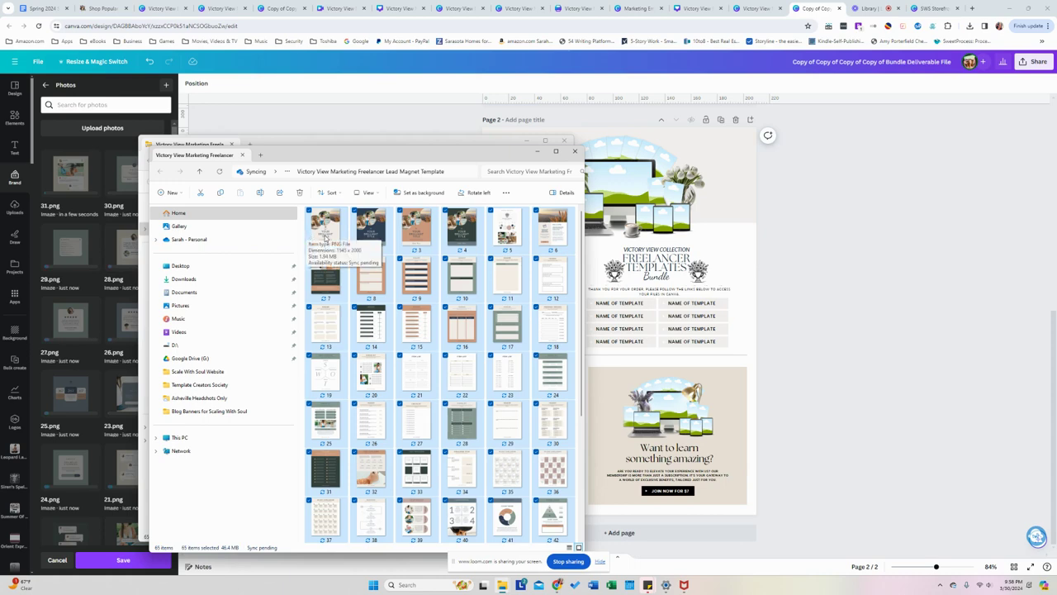
drag(325, 237, 92, 221)
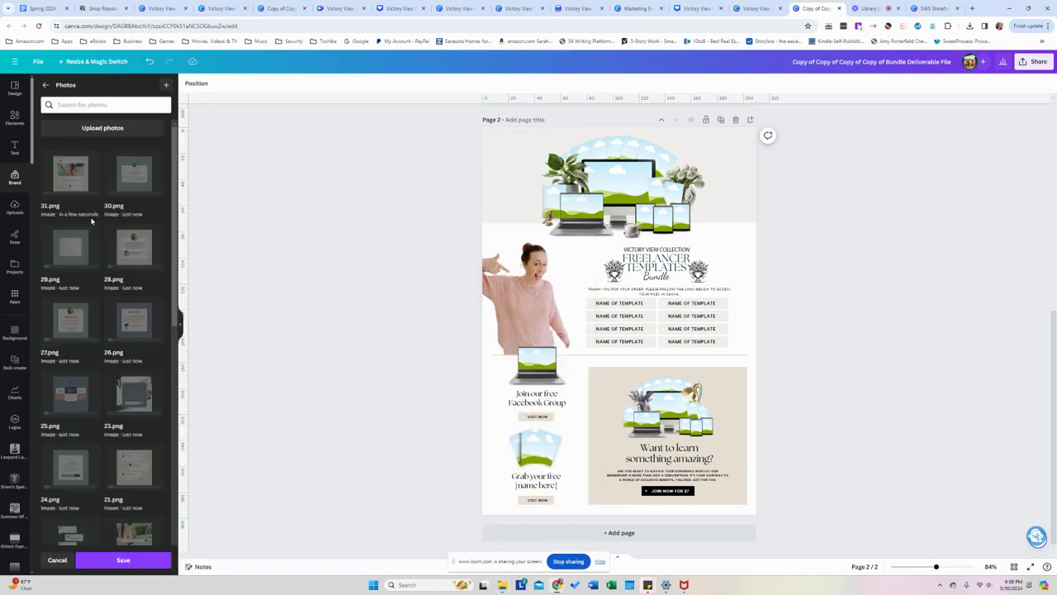
Check the brand photos down to the end of the list, save them, and choose to continue the upload
scroll(115, 361, down, 10)
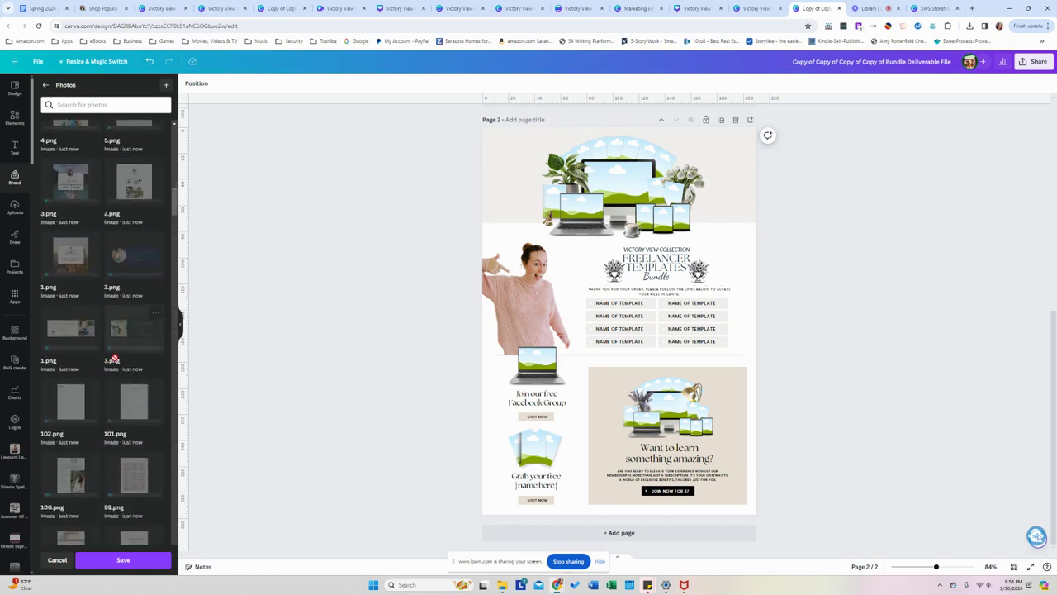
drag(174, 503, 174, 423)
drag(176, 489, 175, 541)
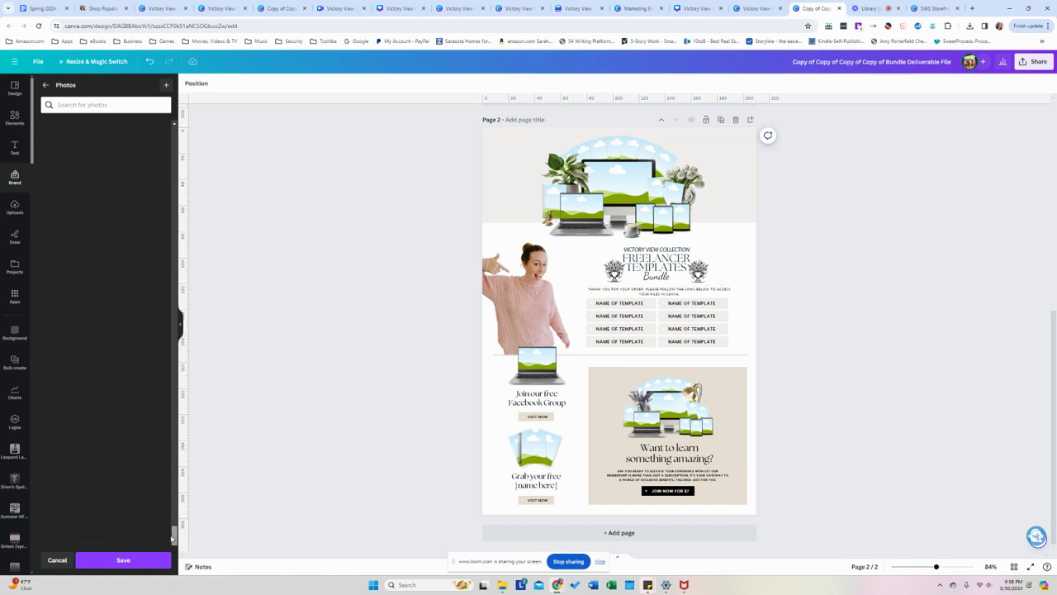
scroll(118, 446, down, 1)
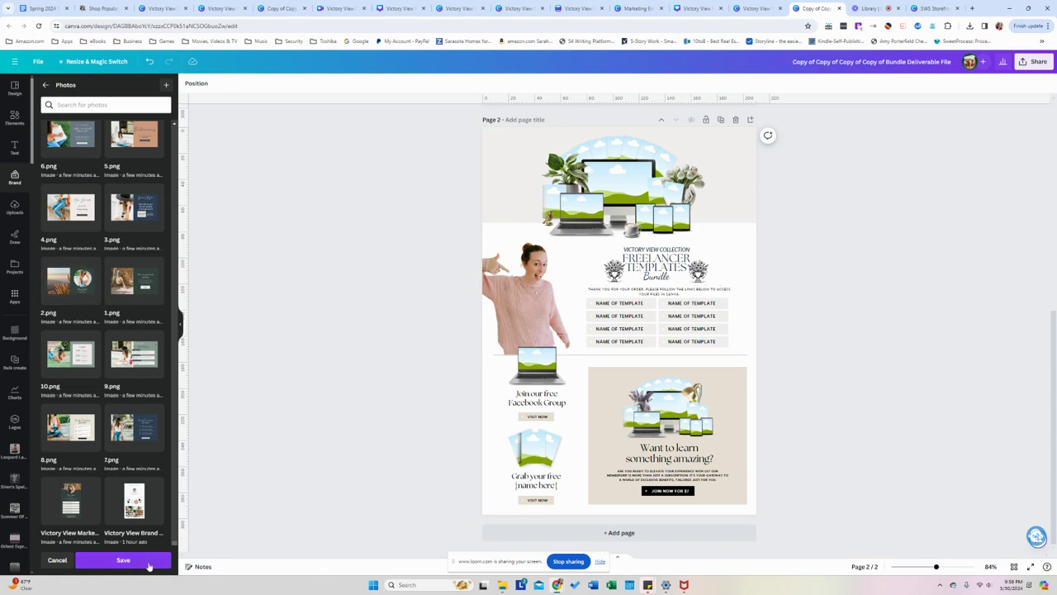
click(123, 560)
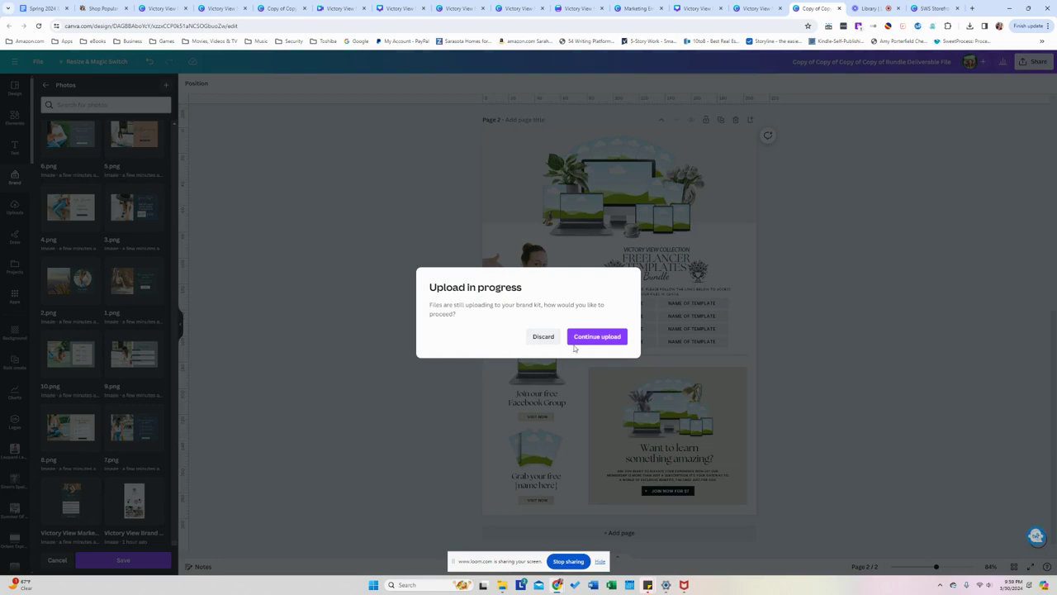
click(587, 338)
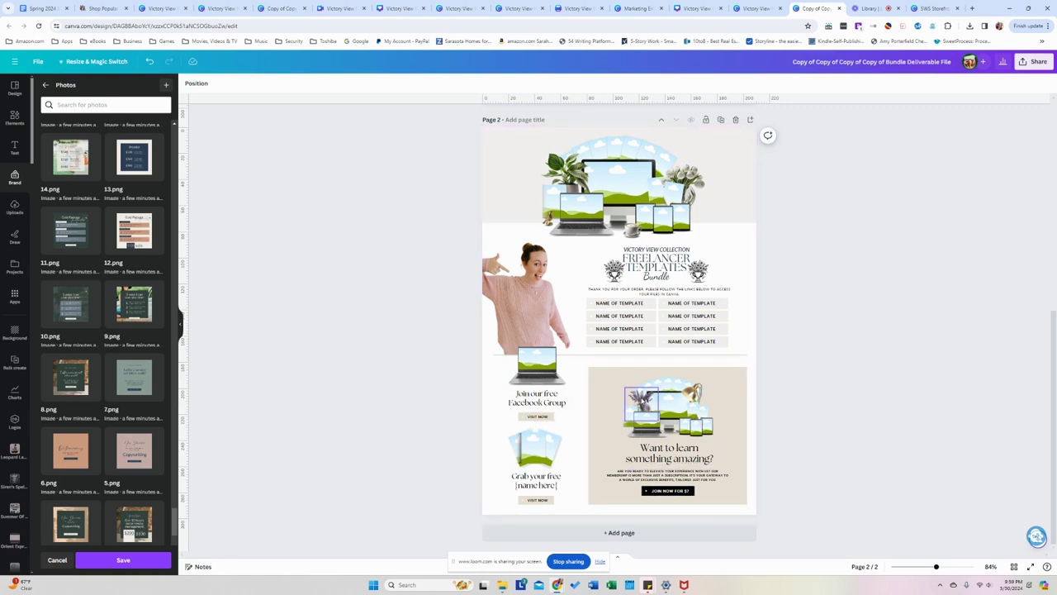
Go to page 2's template name placeholders and switch to the Victory View Marketing project folder
scroll(628, 409, up, 2)
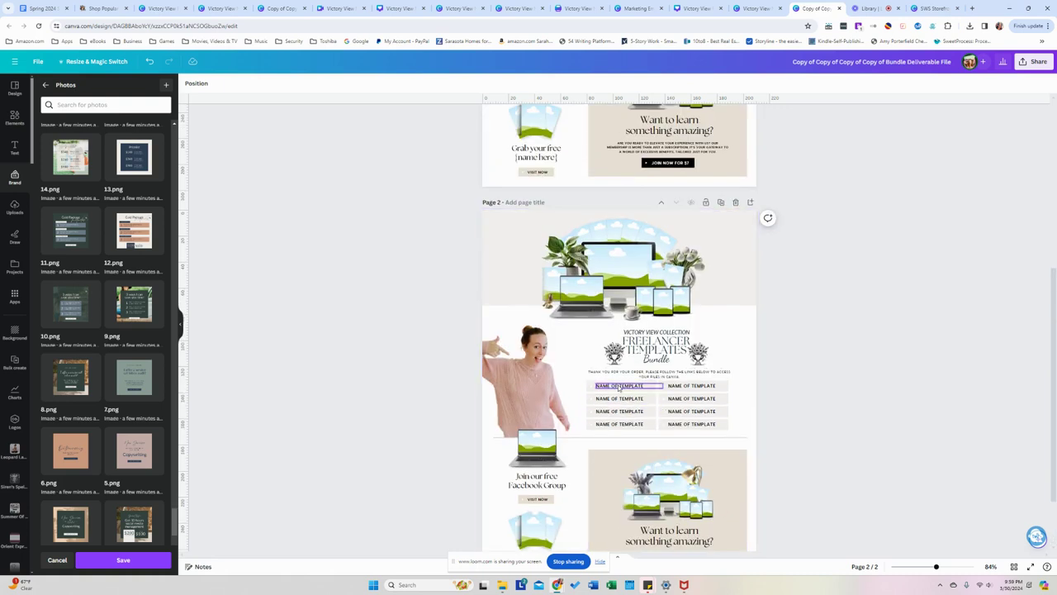
click(211, 11)
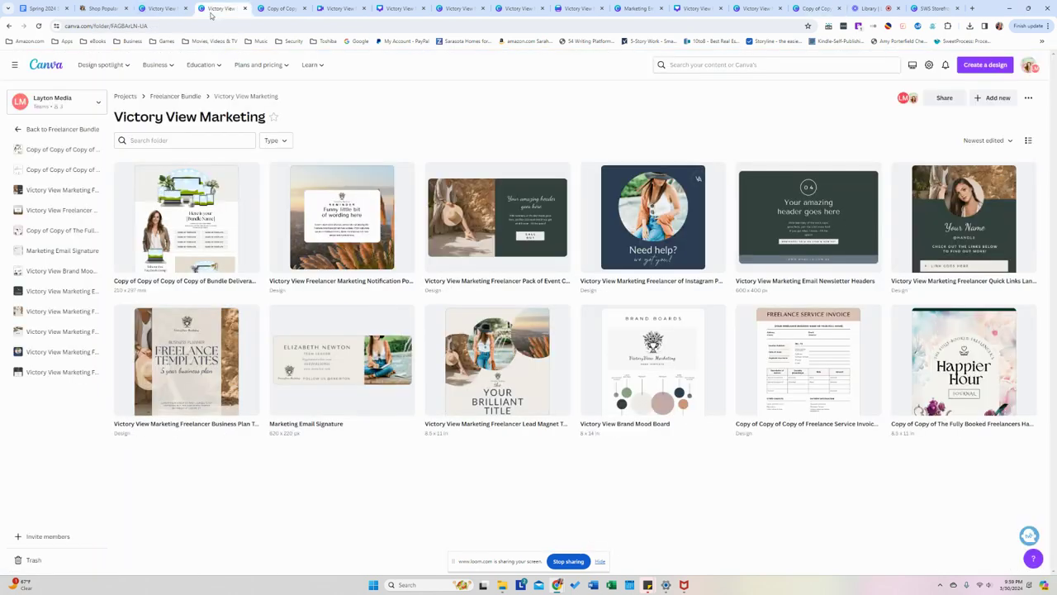